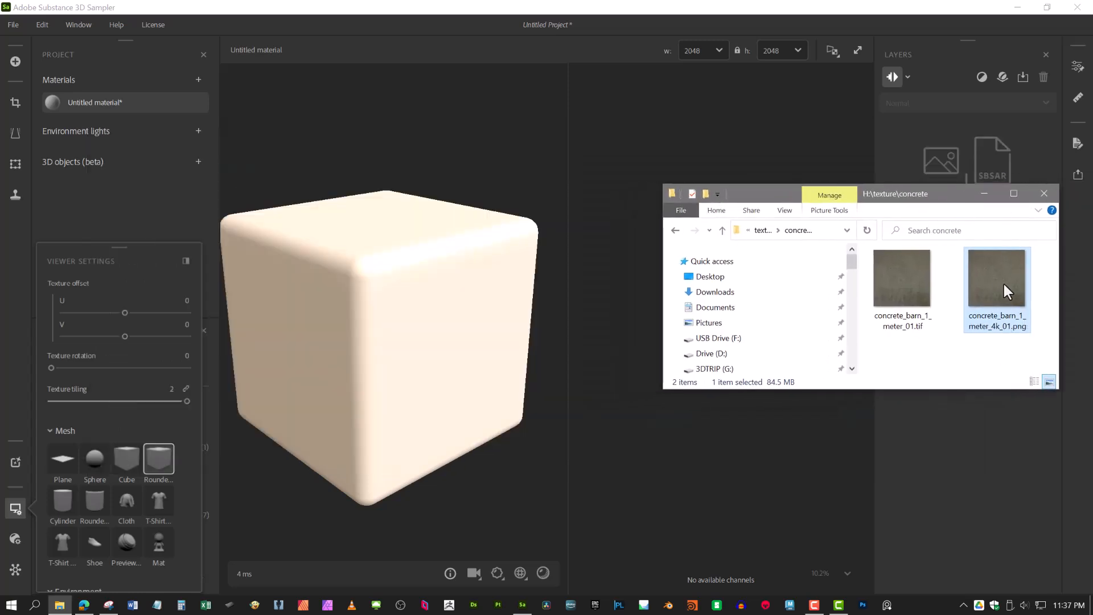
Import concrete_barn_1_meter_4k_01.png with the AI-powered Image to material template at a 4096 × 4096 document size.
drag(991, 275, 387, 299)
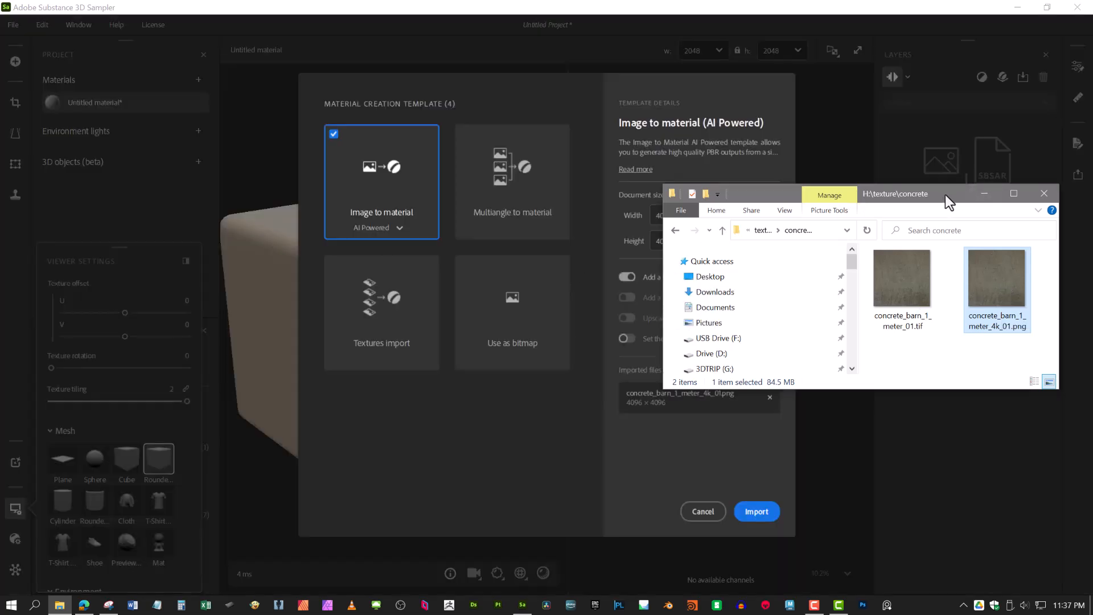
drag(945, 193, 1092, 188)
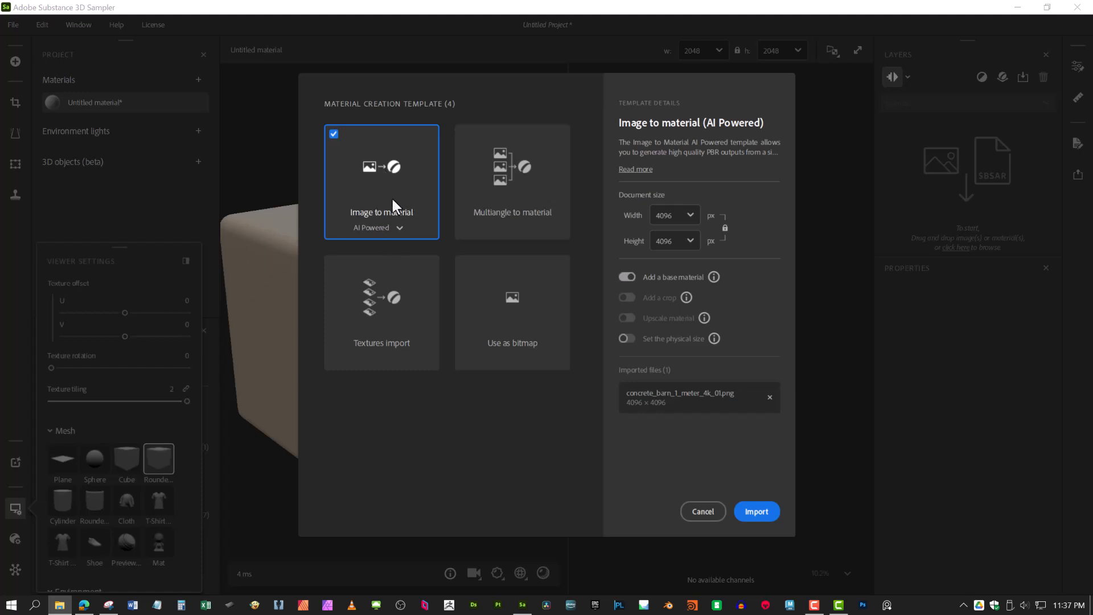
click(753, 516)
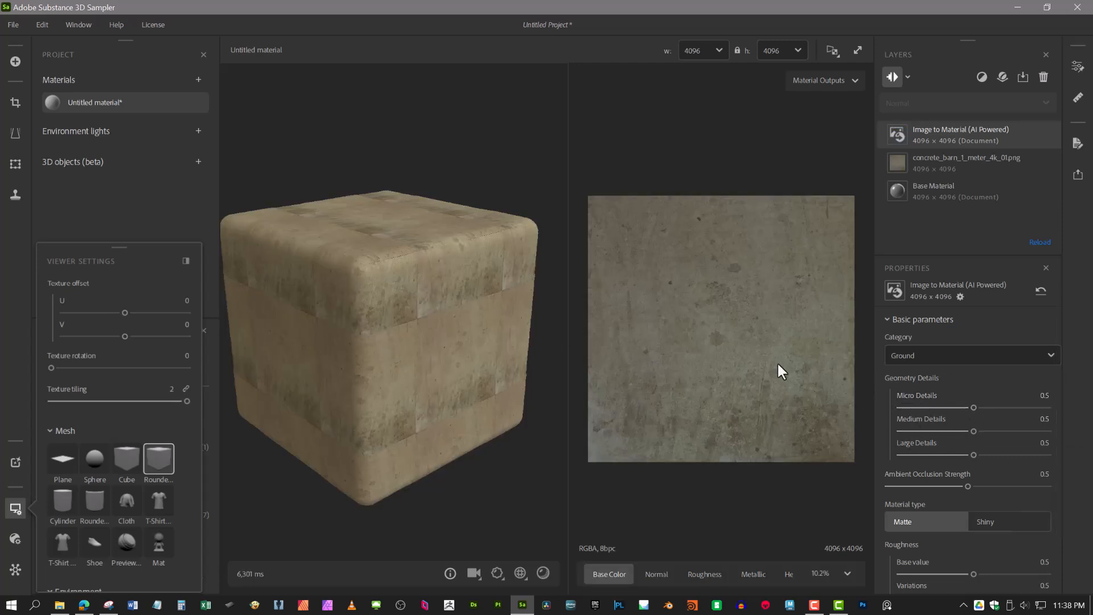
Display the material's Normal channel in the 2D view and examine its surface relief up close.
click(655, 573)
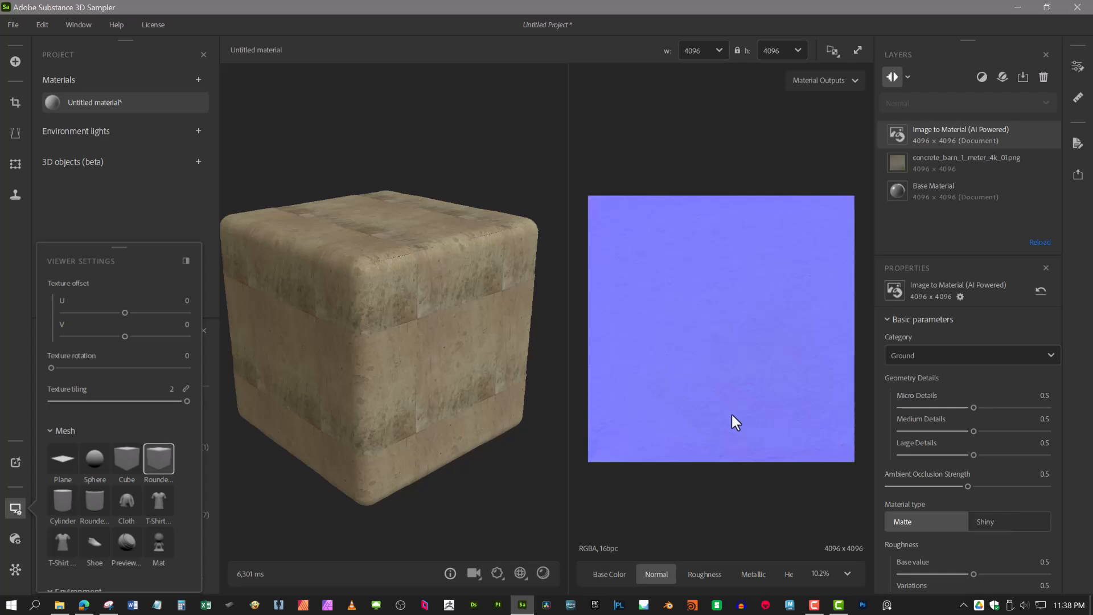
scroll(734, 411, up, 4)
scroll(747, 409, up, 1)
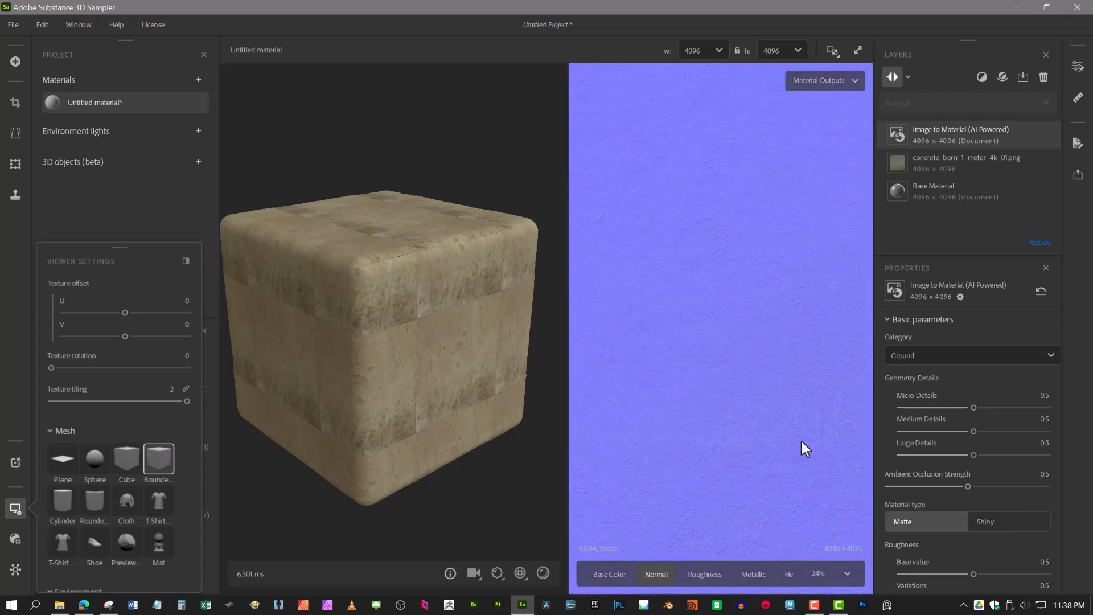
scroll(746, 422, up, 4)
scroll(757, 427, down, 4)
Try Medium Details at 1 and Large Details at 0.83, resetting the geometry details to their defaults after each trial.
drag(973, 431, 1000, 431)
drag(1088, 441, 1085, 442)
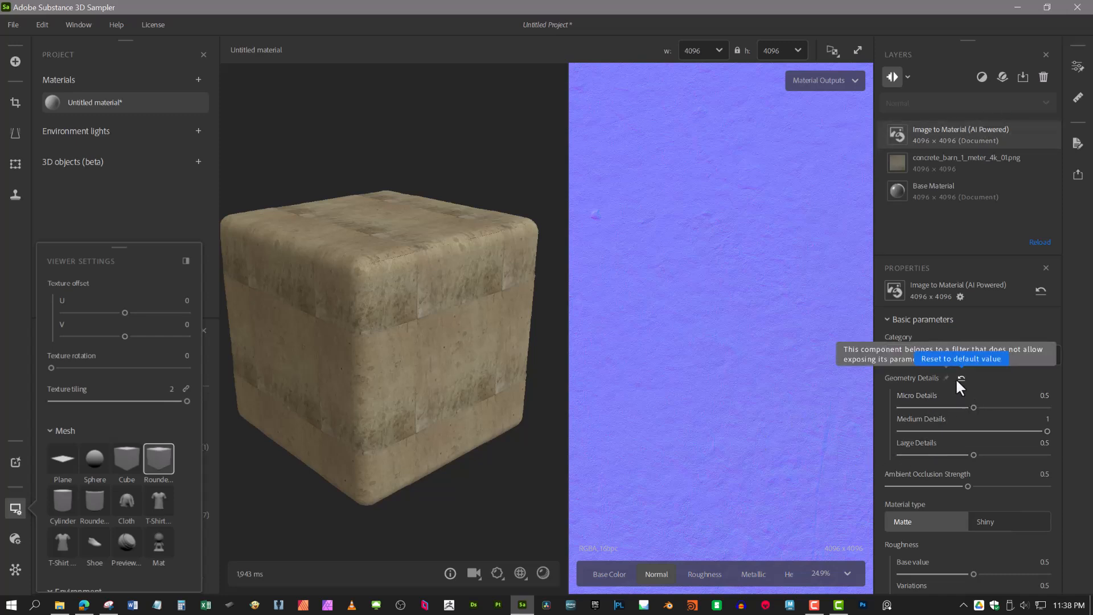
click(961, 377)
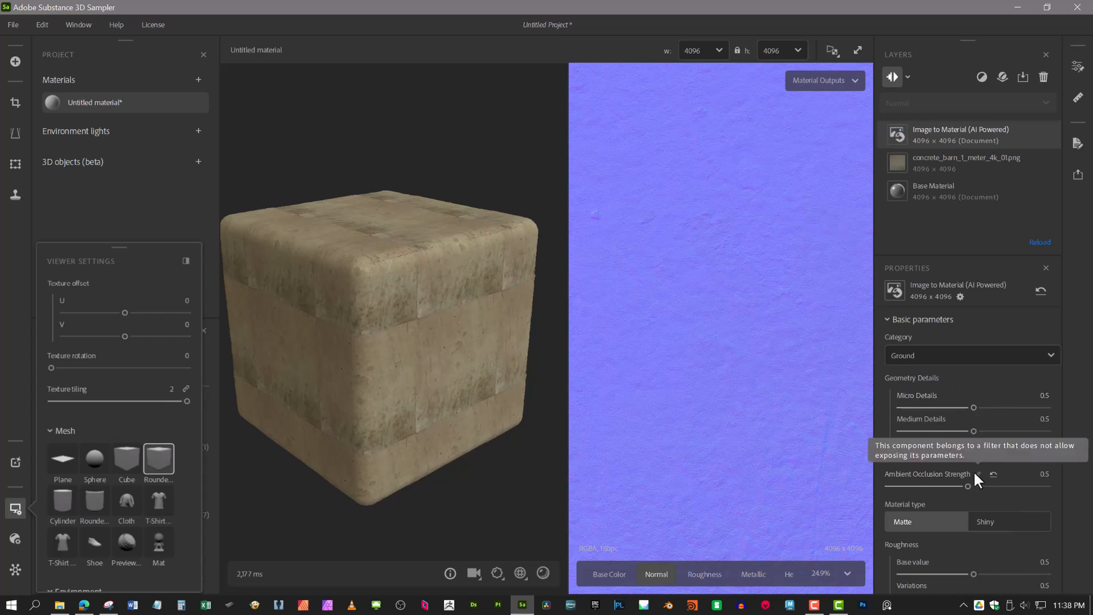
click(1020, 454)
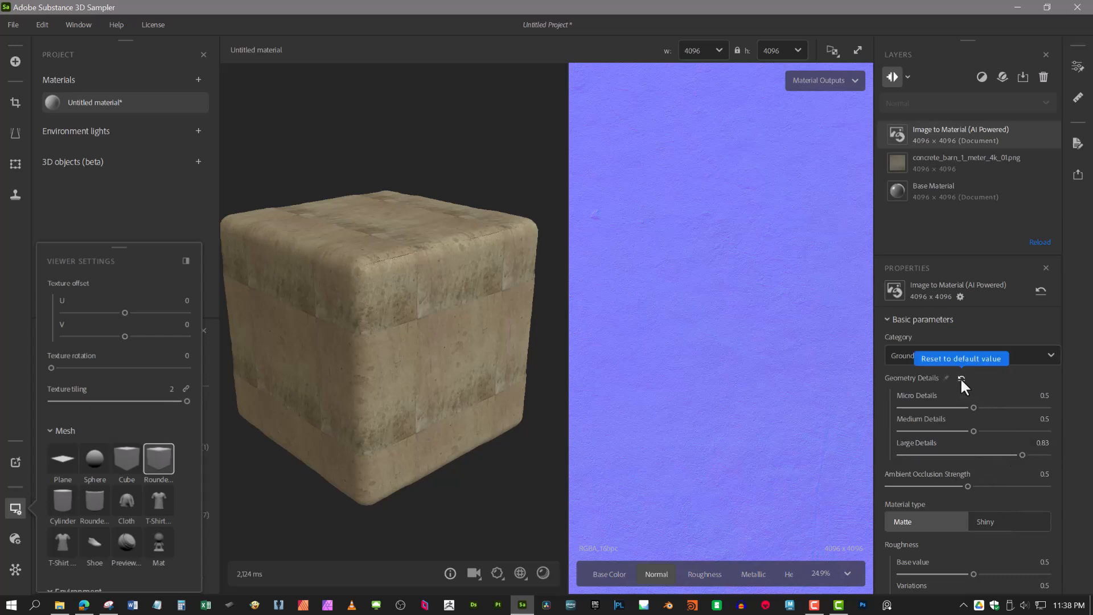
click(962, 378)
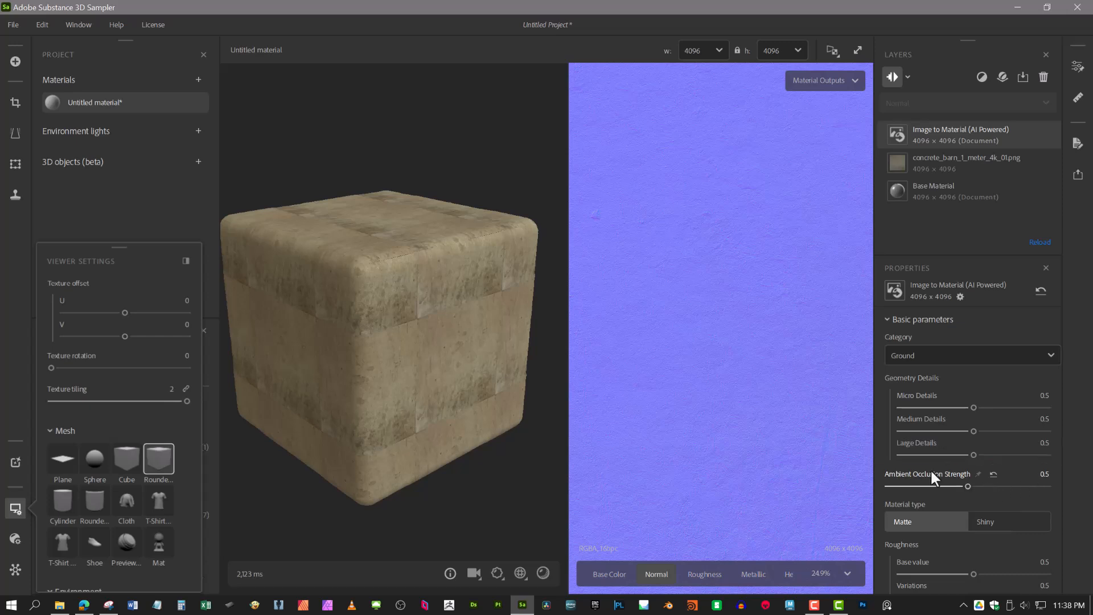
Examine the concrete on the cube's rounded corner from several angles and compare it with the Roughness channel.
scroll(1031, 480, down, 1)
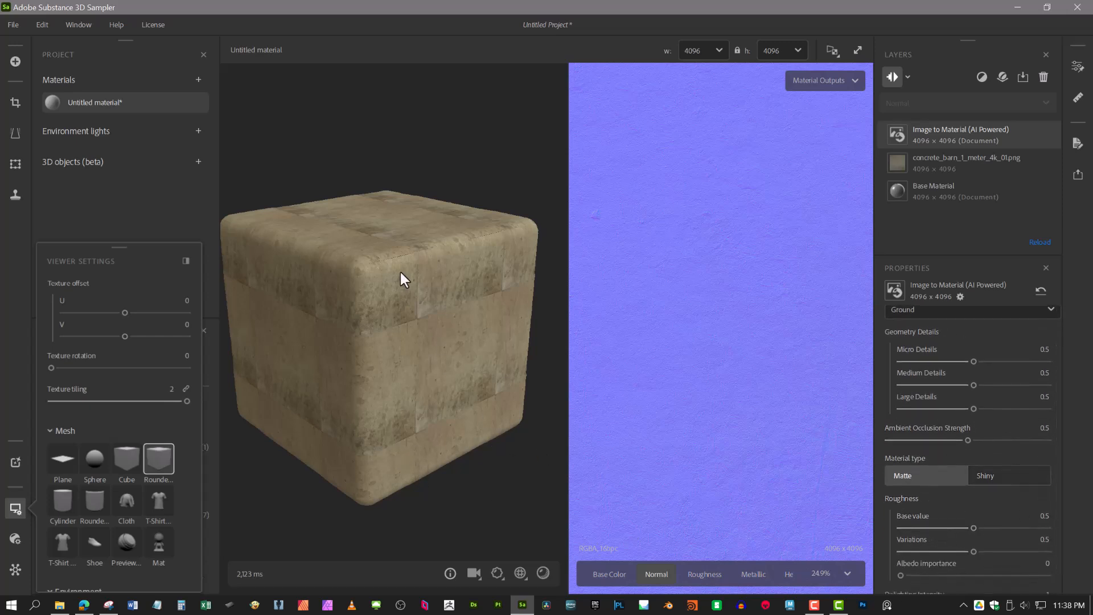
scroll(406, 332, up, 5)
drag(405, 340, 506, 274)
drag(447, 342, 467, 361)
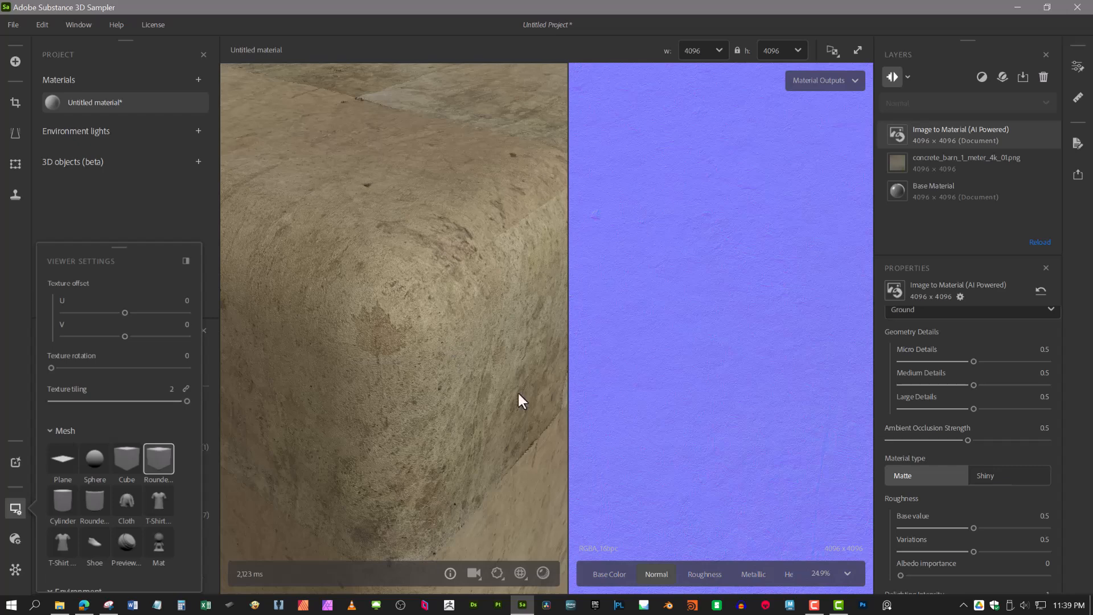
click(712, 574)
drag(466, 393, 431, 376)
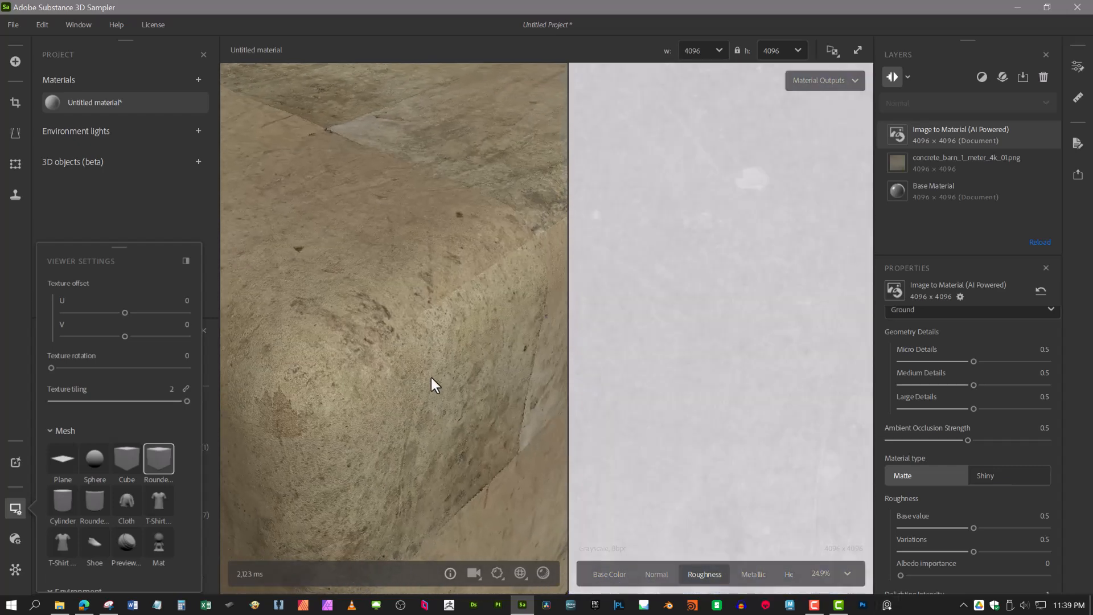
drag(615, 474, 382, 393)
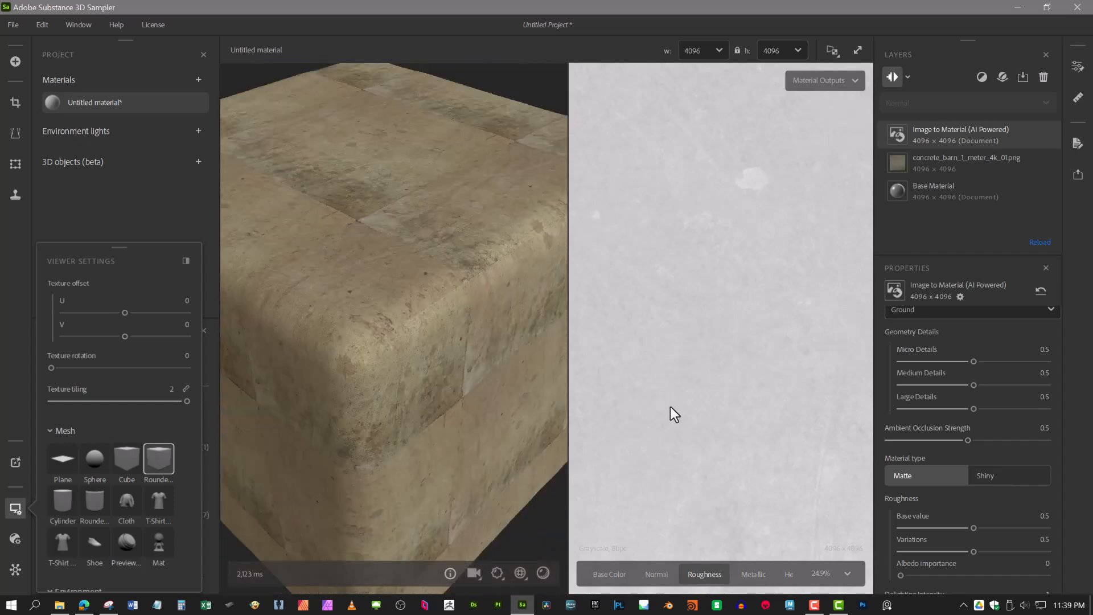
mouse_move(353, 348)
mouse_down()
mouse_move(537, 349)
mouse_move(342, 338)
mouse_move(410, 342)
mouse_move(403, 359)
mouse_up()
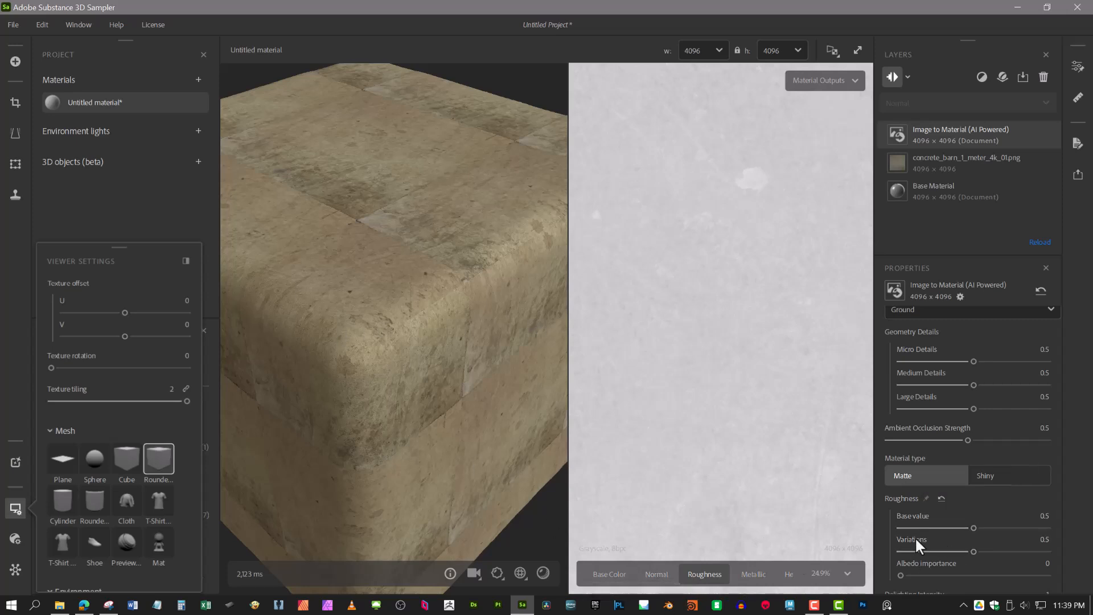
Reduce the roughness Base value to 0.3 and then 0.11, checking the cube's highlights under rotated lighting.
click(944, 528)
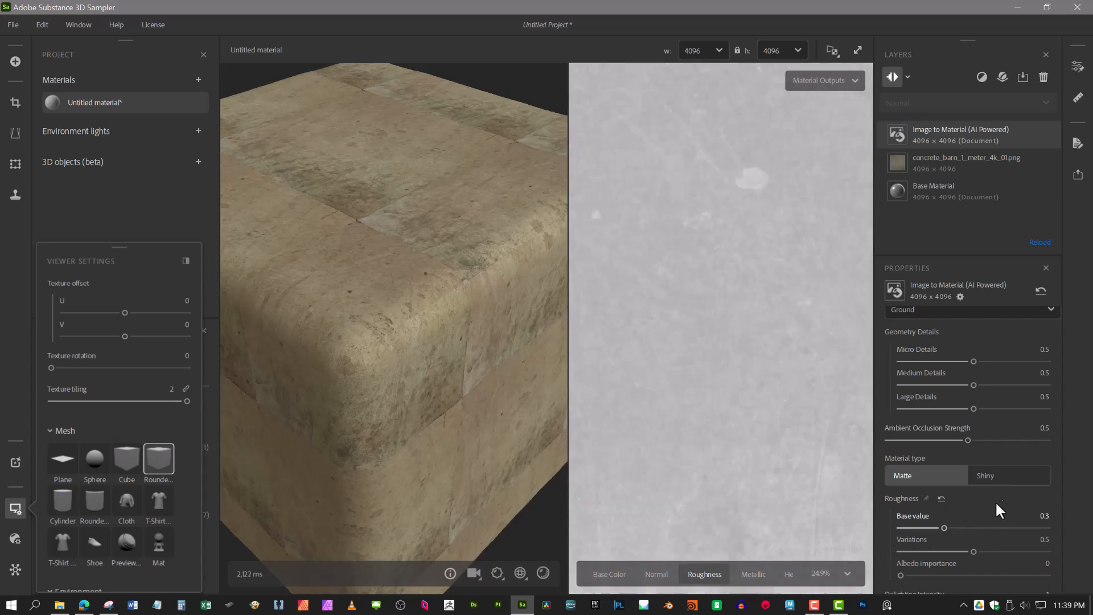
mouse_move(388, 317)
shift+right_down()
mouse_move(454, 324)
mouse_move(288, 320)
mouse_move(365, 329)
mouse_move(515, 310)
mouse_move(387, 314)
shift+right_up()
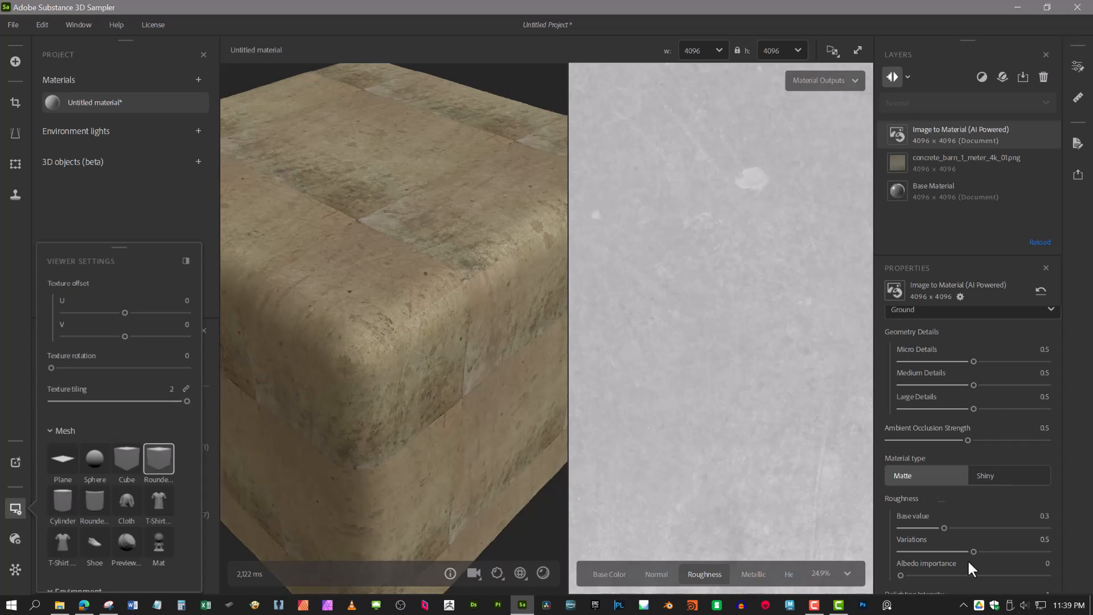
click(917, 529)
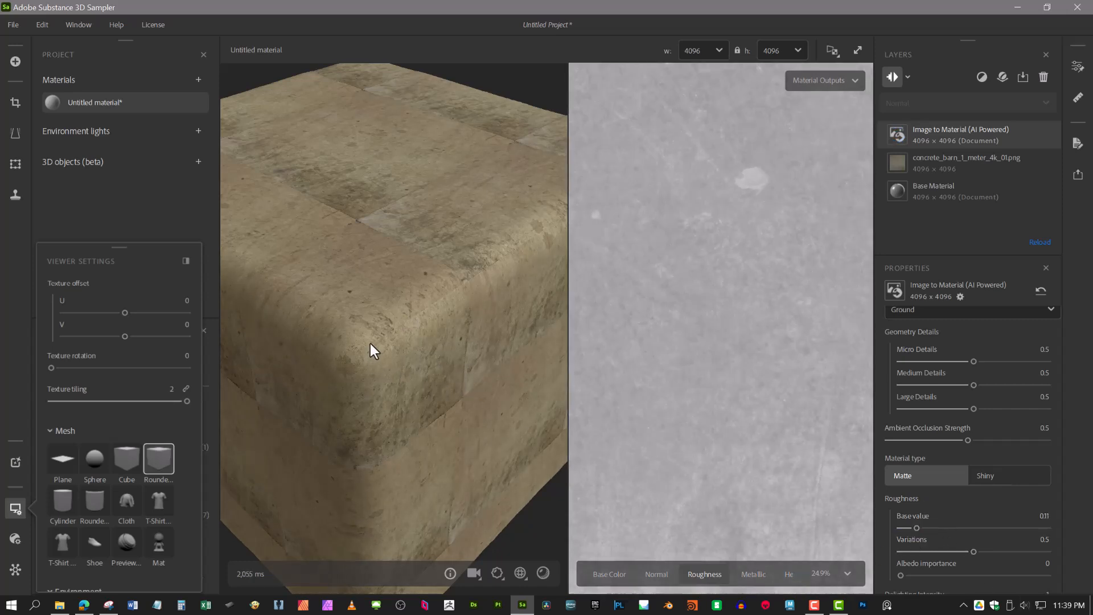
shift+right_drag(361, 340, 467, 339)
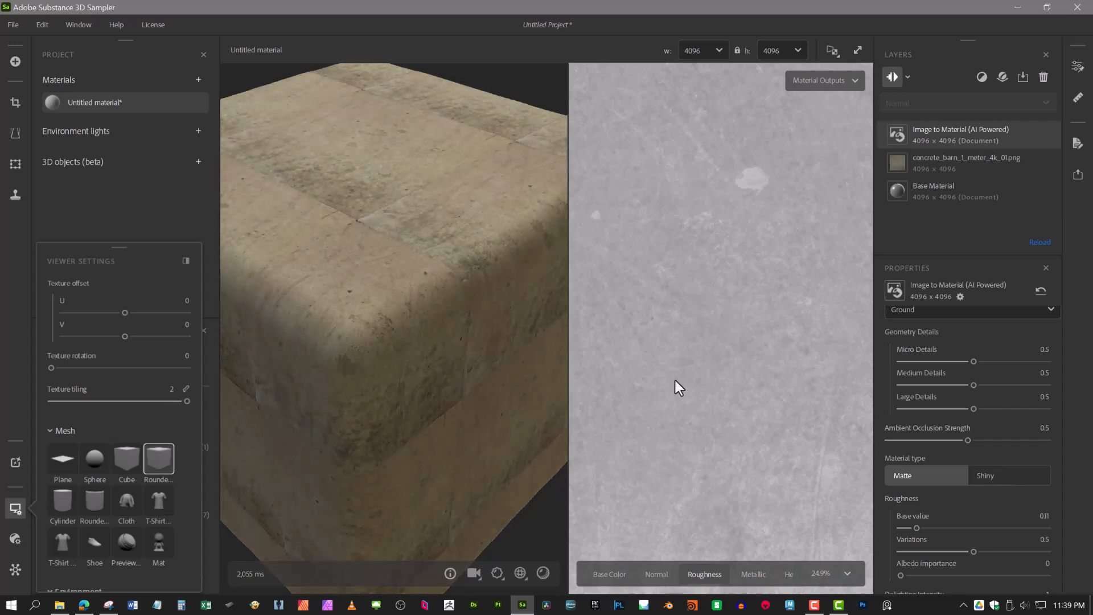
scroll(706, 371, down, 4)
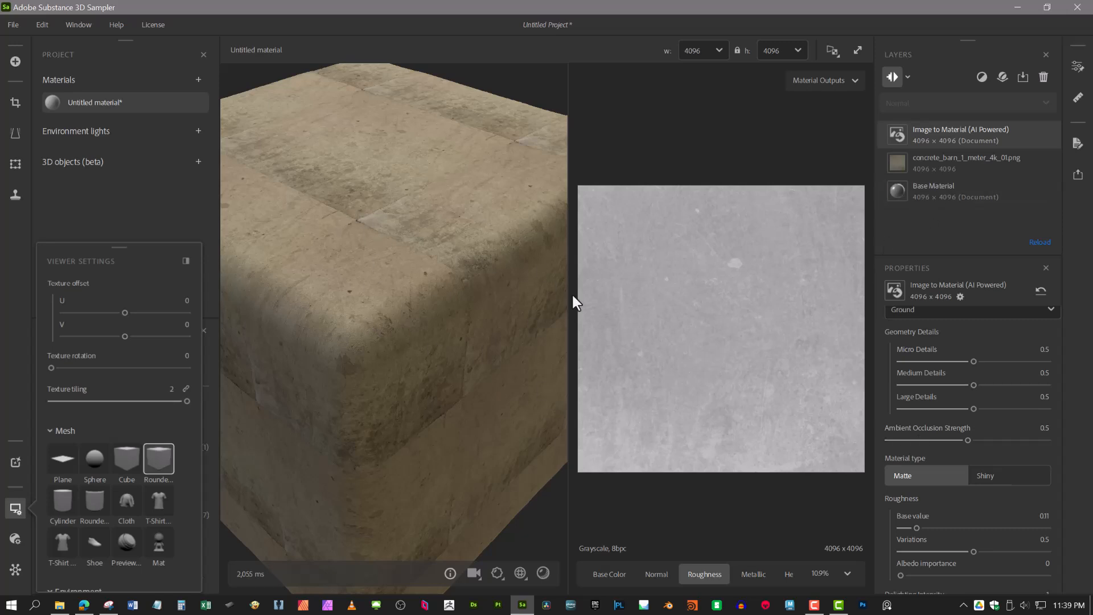
click(982, 77)
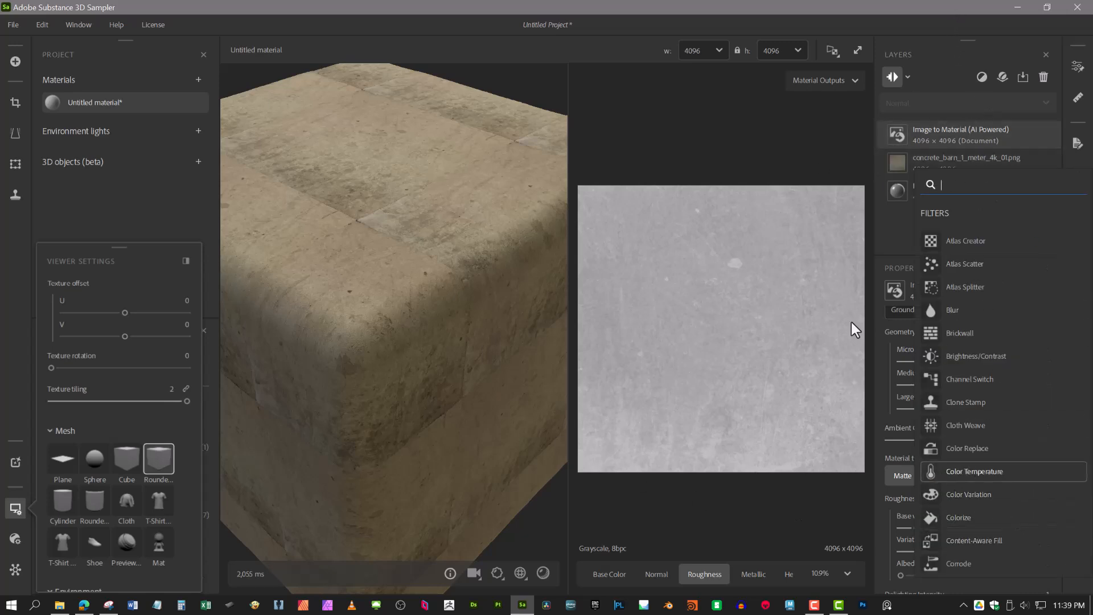
click(726, 146)
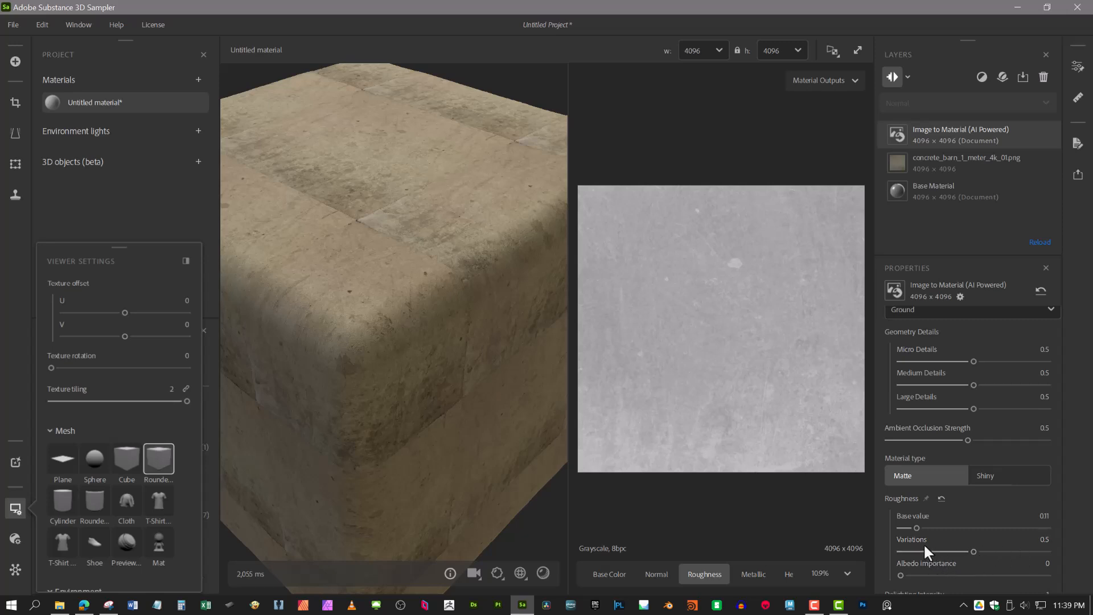
Set the roughness Variations to 0.84 and examine the cube's reflections under different lighting and viewing angles.
click(1024, 552)
shift+right_drag(370, 323, 334, 303)
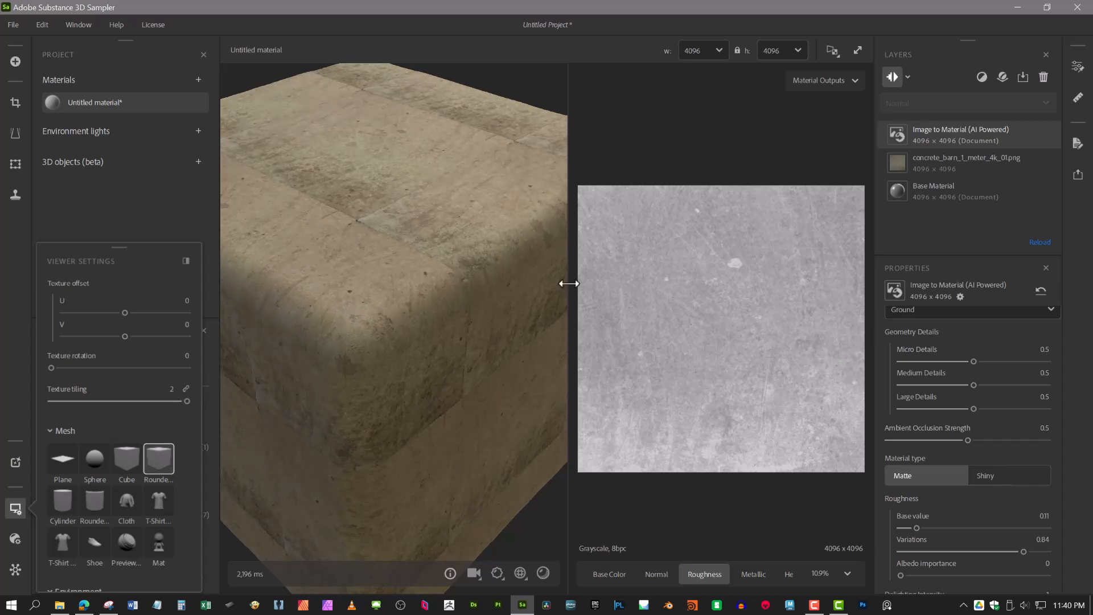
shift+right_drag(430, 228, 452, 298)
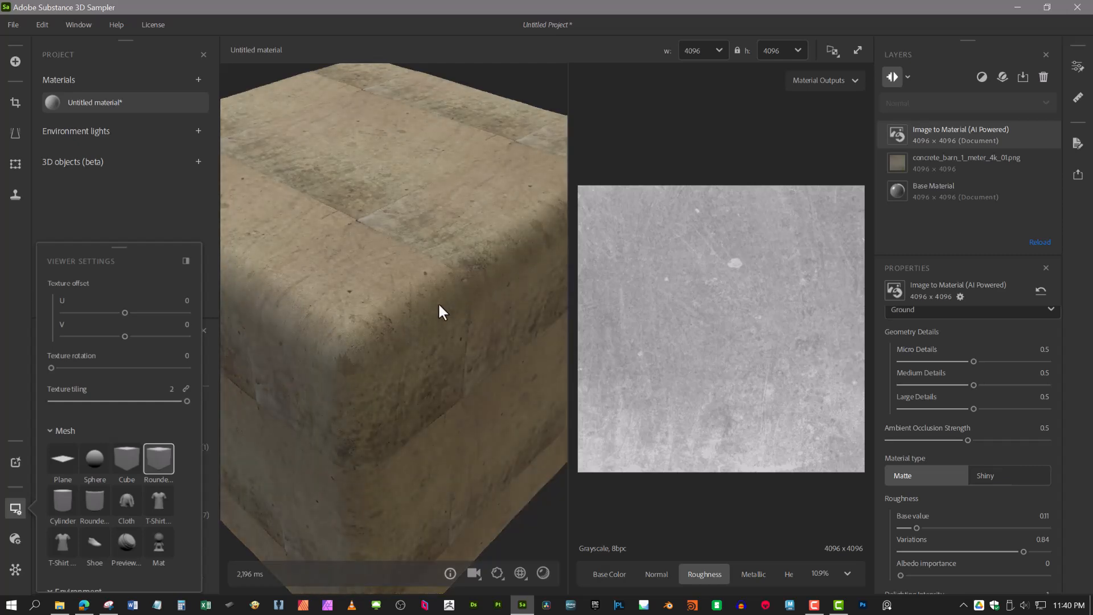
shift+right_drag(430, 369, 331, 347)
drag(330, 345, 418, 323)
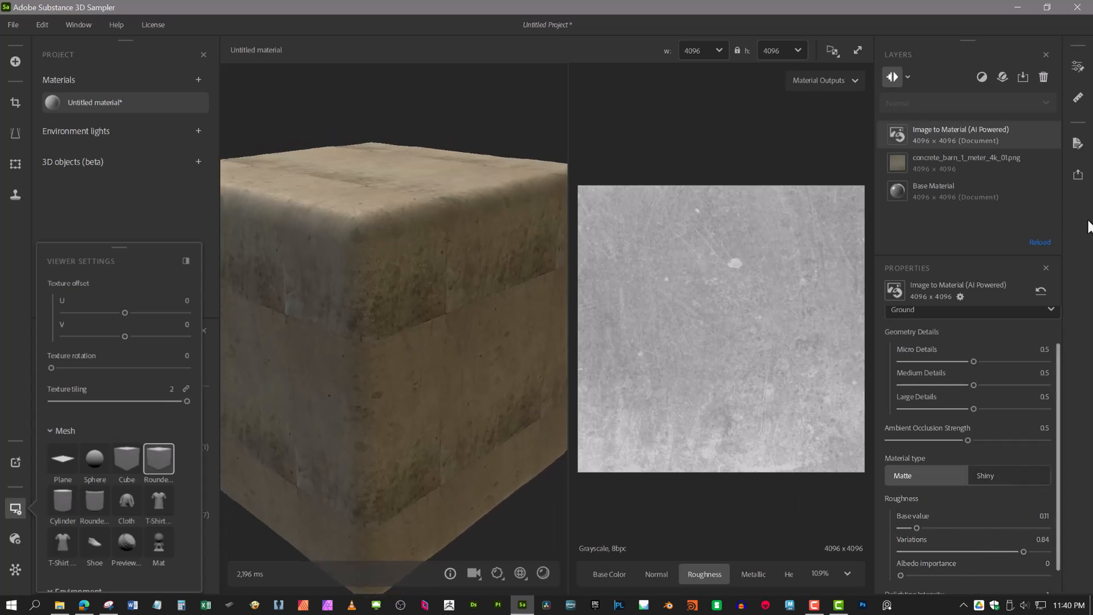
scroll(883, 564, down, 1)
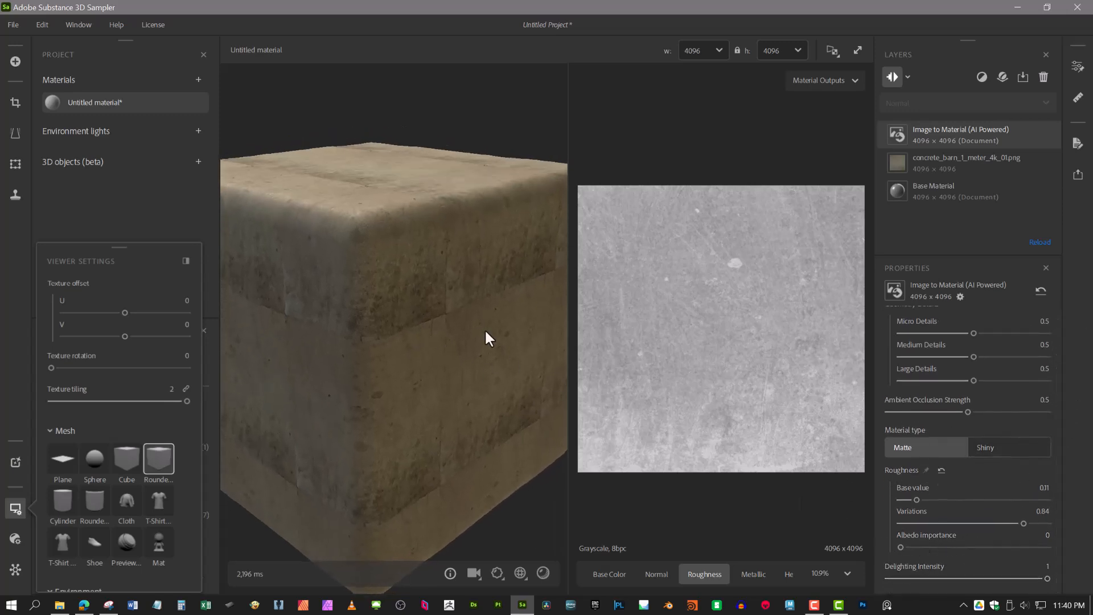
drag(405, 182, 400, 283)
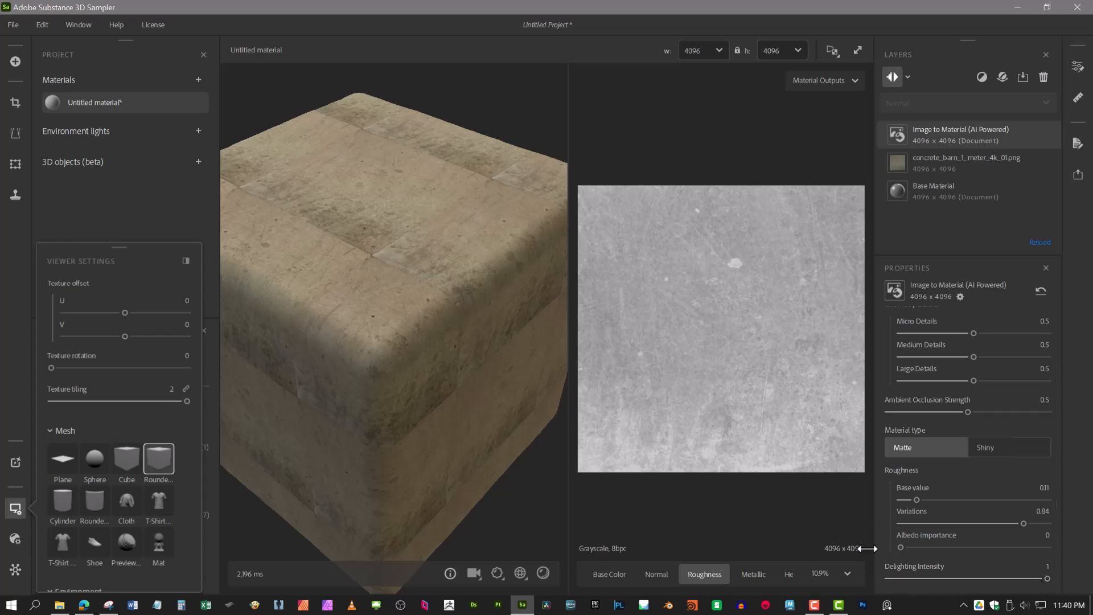
drag(460, 373, 381, 359)
scroll(431, 336, up, 3)
drag(432, 333, 432, 233)
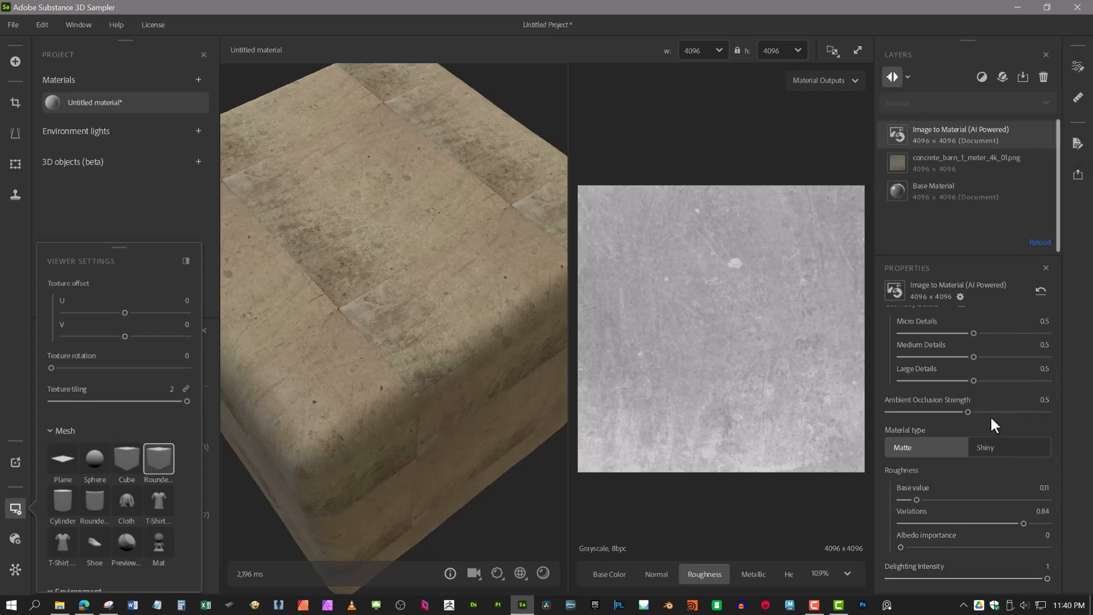
Add a Make It Tile filter above the Image to Material layer and display the Base Color channel.
scroll(991, 404, up, 3)
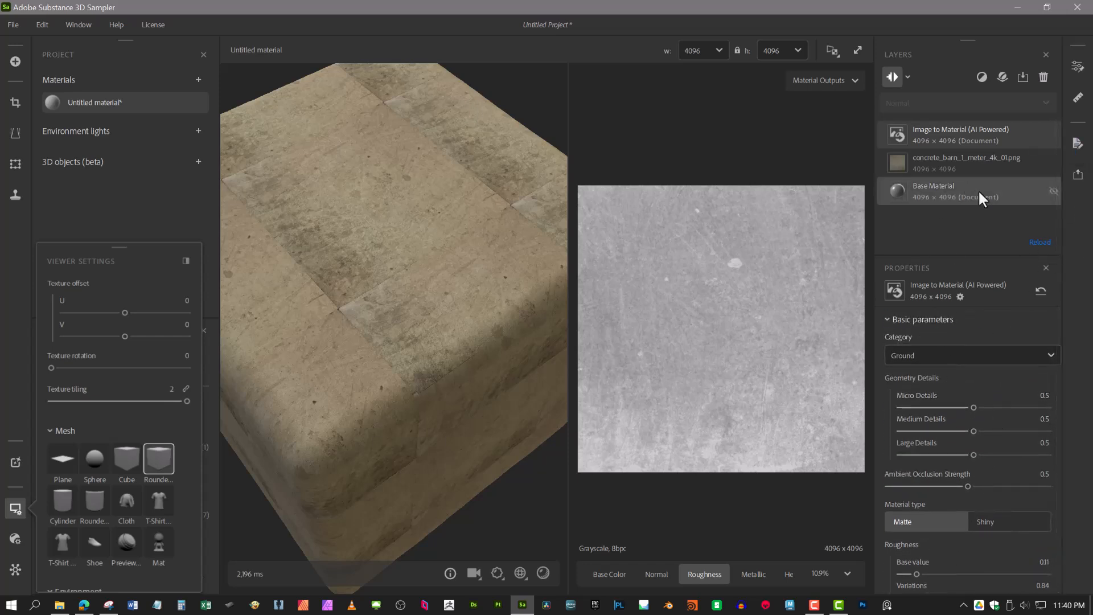
click(983, 77)
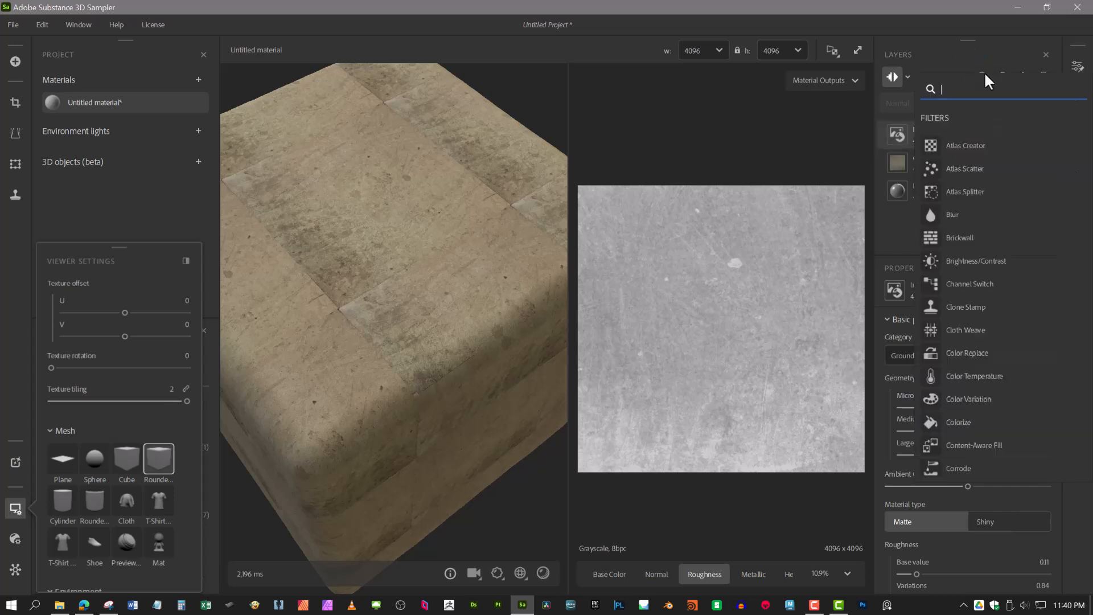
text(mak)
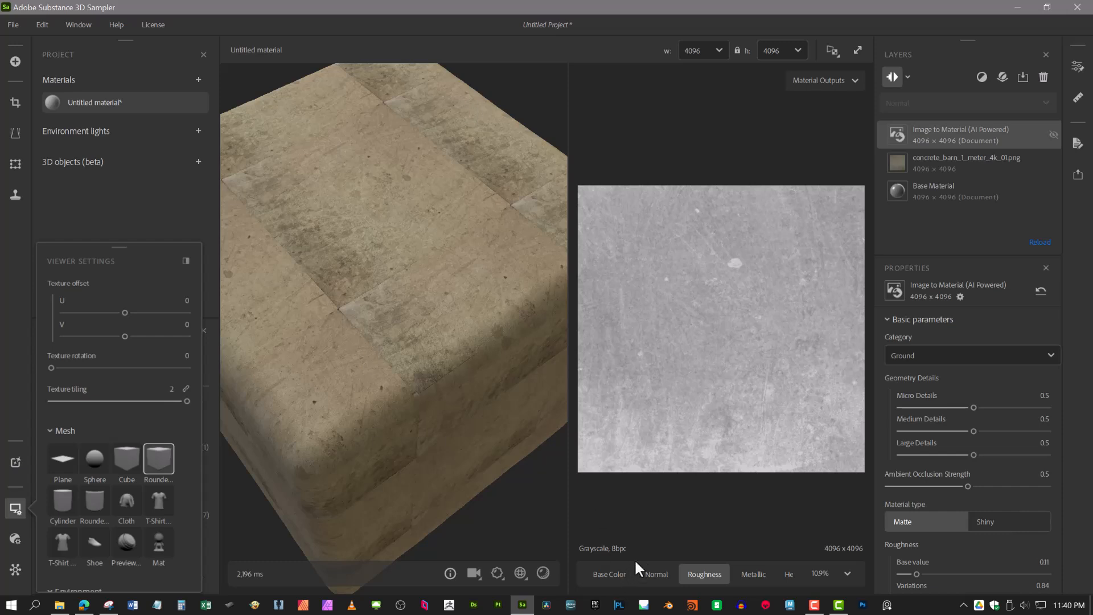
click(608, 573)
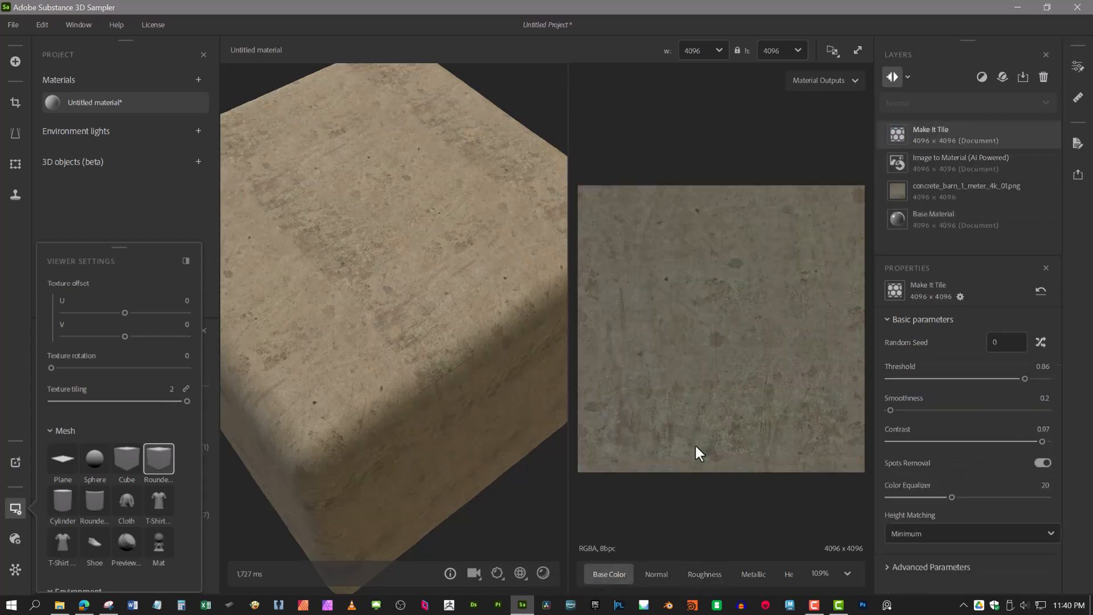
Show only the 3D view and examine the cube's sides and edges for visible tiling seams.
drag(369, 412, 439, 342)
shift+right_drag(395, 336, 547, 354)
drag(569, 392, 714, 391)
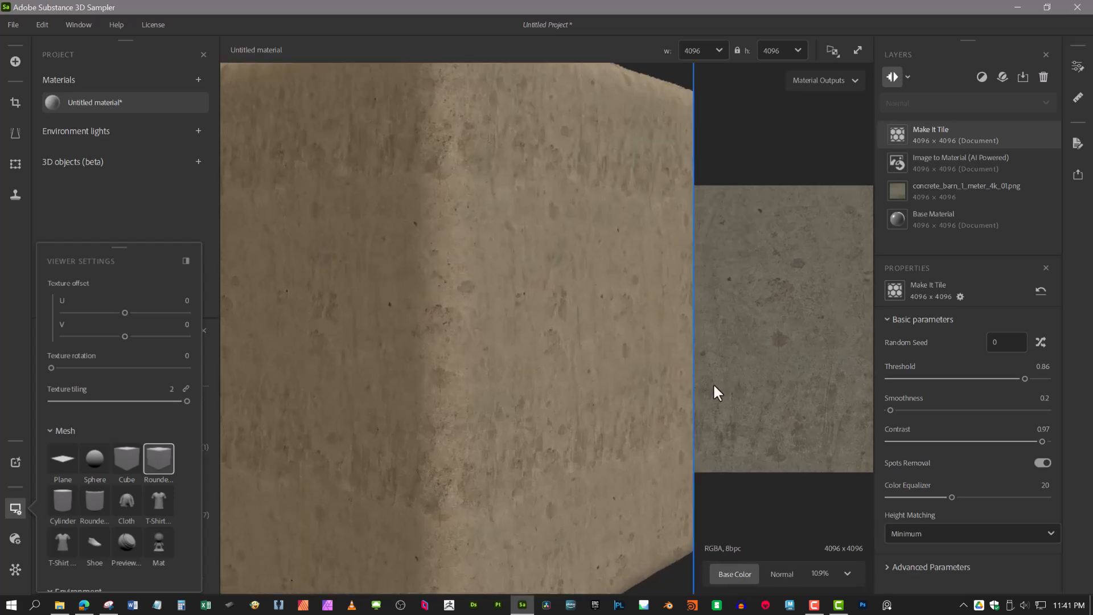
click(833, 50)
click(818, 90)
scroll(693, 269, up, 10)
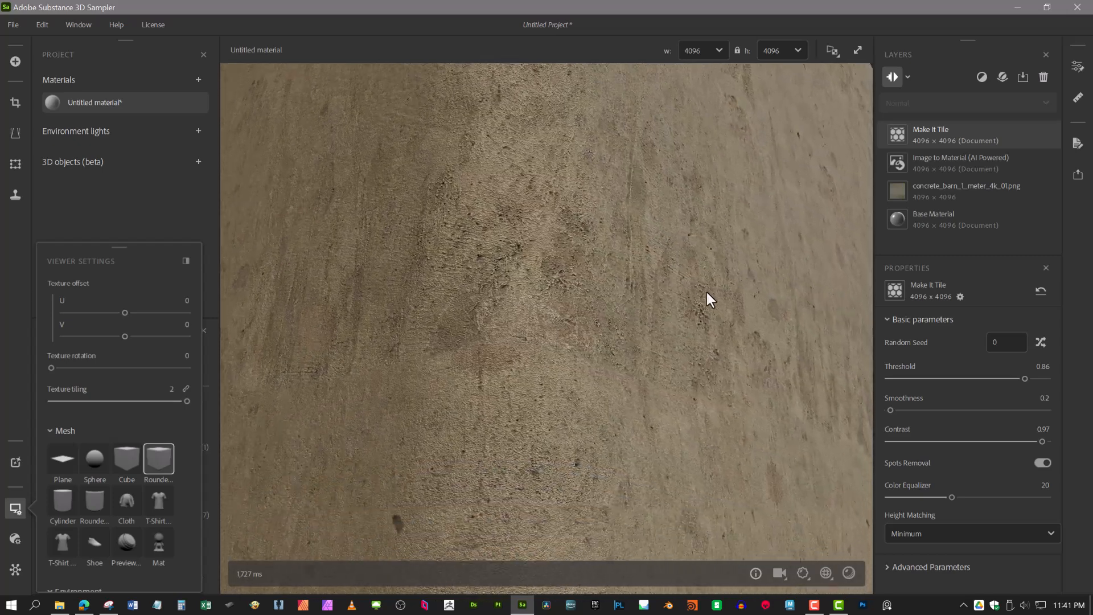
scroll(706, 293, down, 5)
mouse_move(713, 290)
mouse_down()
mouse_move(780, 344)
mouse_move(753, 337)
mouse_move(746, 398)
mouse_move(768, 402)
mouse_up()
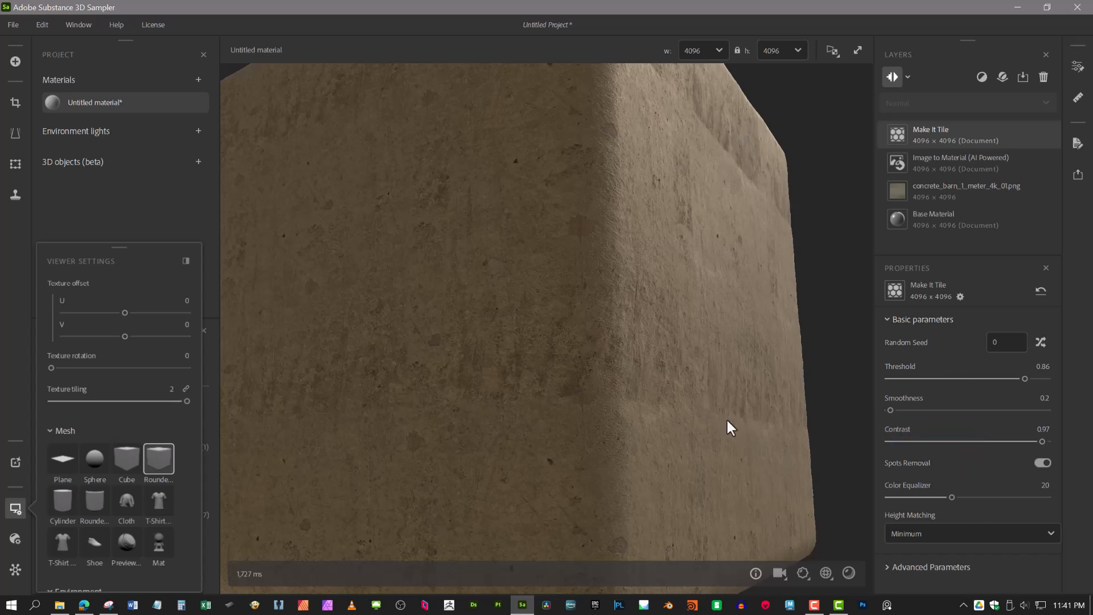
Set the Make It Tile filter's Threshold to 0.54.
drag(988, 379, 973, 378)
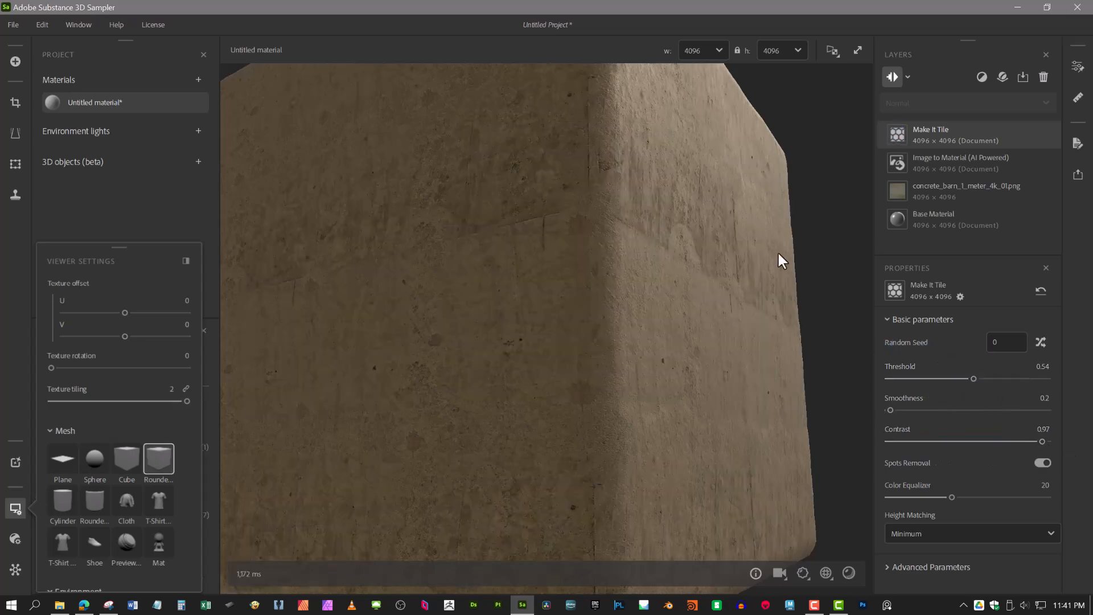
Try Make It Tile Threshold values between 0.7 and 0.95, settling on 0.82.
drag(717, 306, 662, 331)
click(1000, 378)
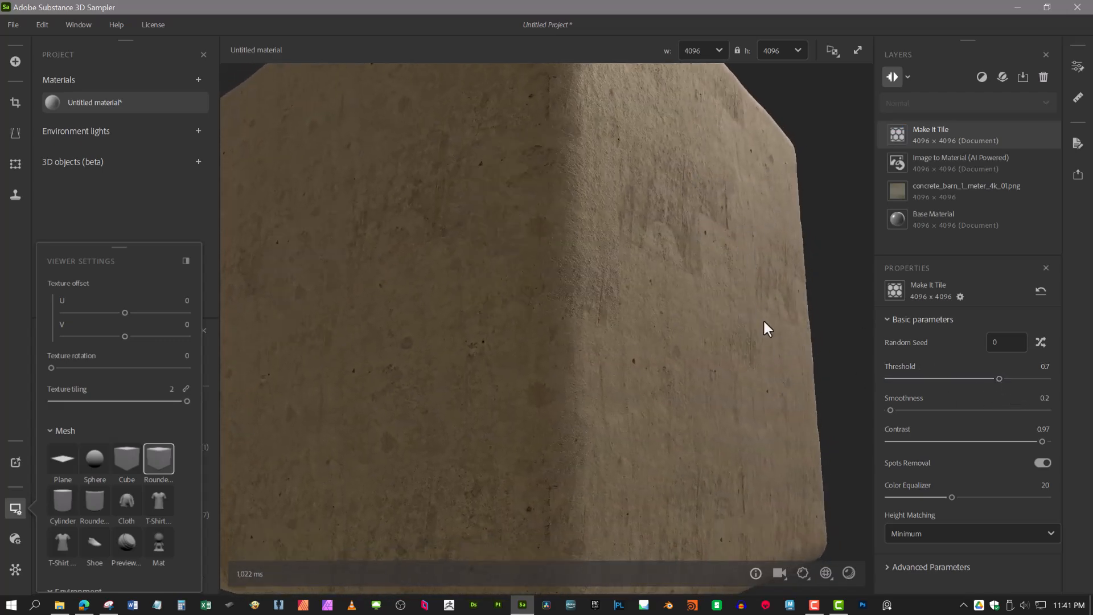
click(1017, 379)
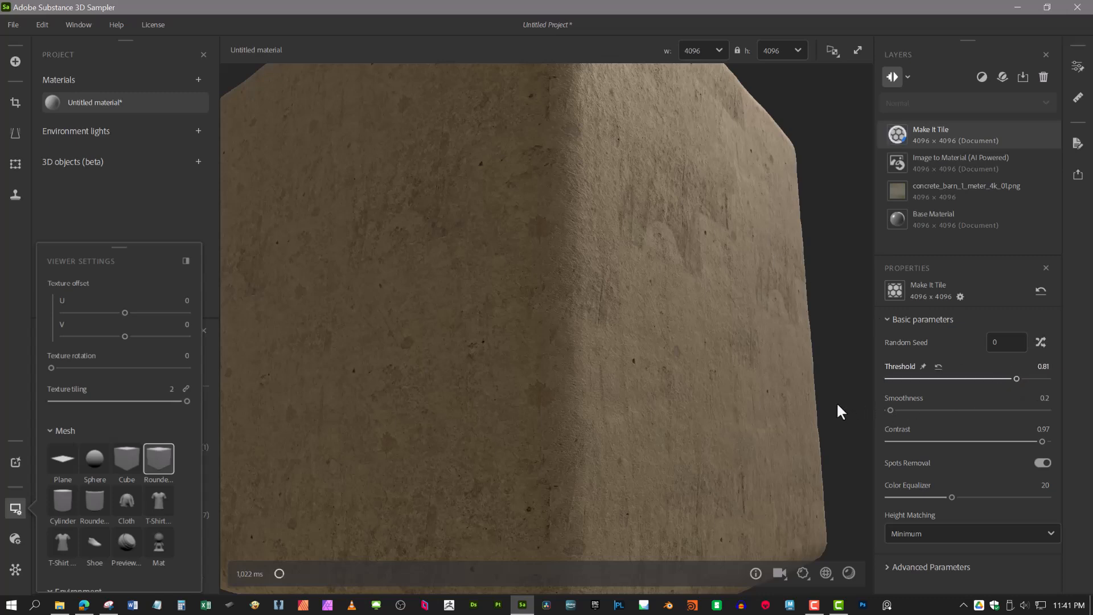
click(1031, 379)
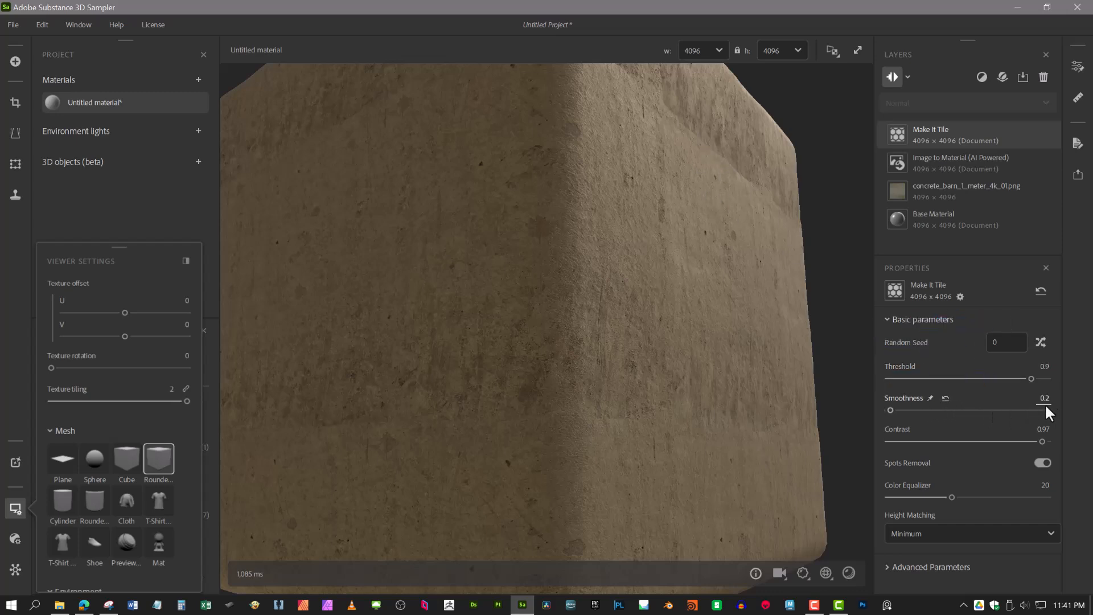
drag(1023, 375, 1019, 377)
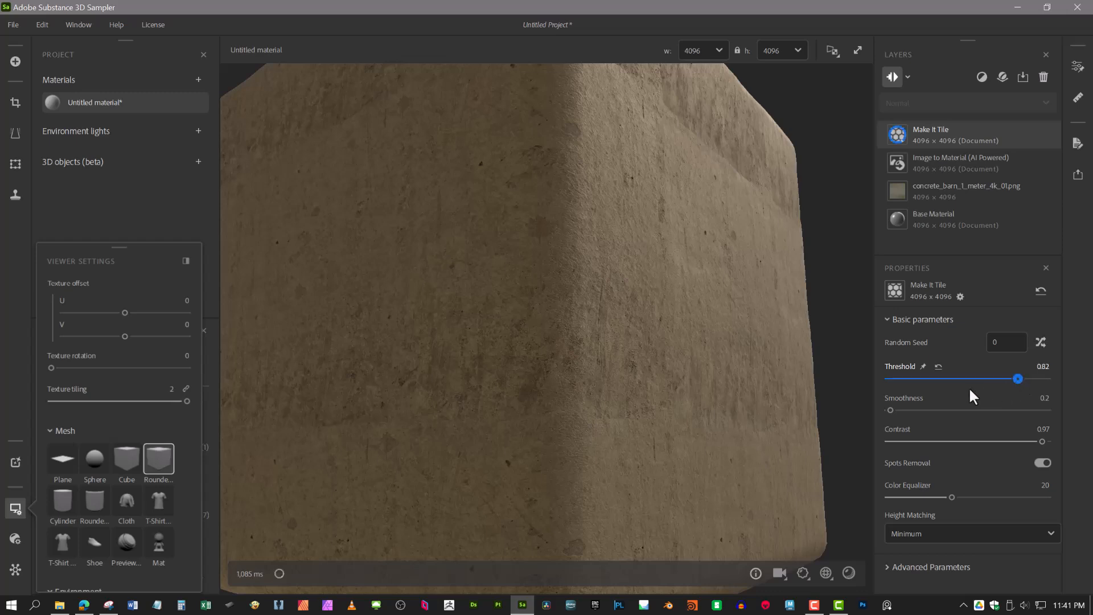
click(1038, 378)
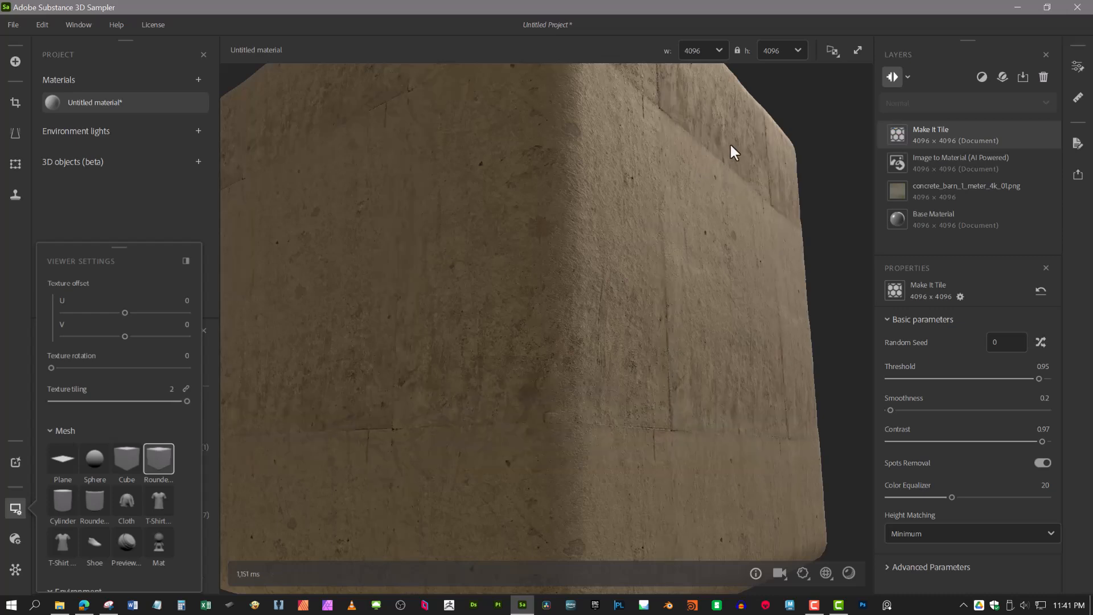
key(ctrl+z)
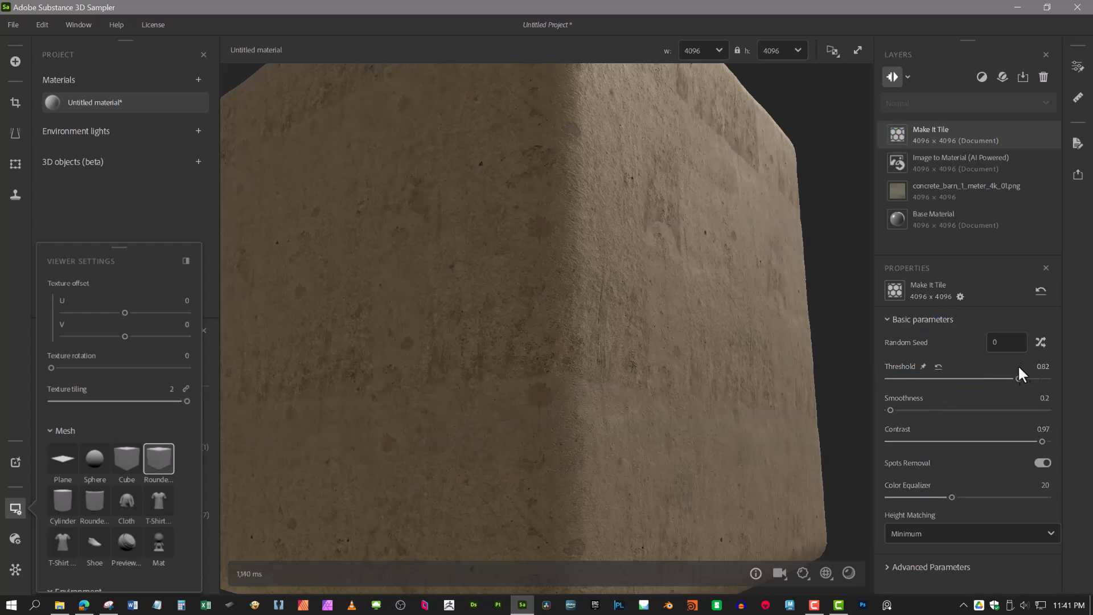
Set the Make It Tile filter's Contrast to 0.63 and its Smoothness to 3.65.
click(911, 410)
click(1010, 441)
click(988, 441)
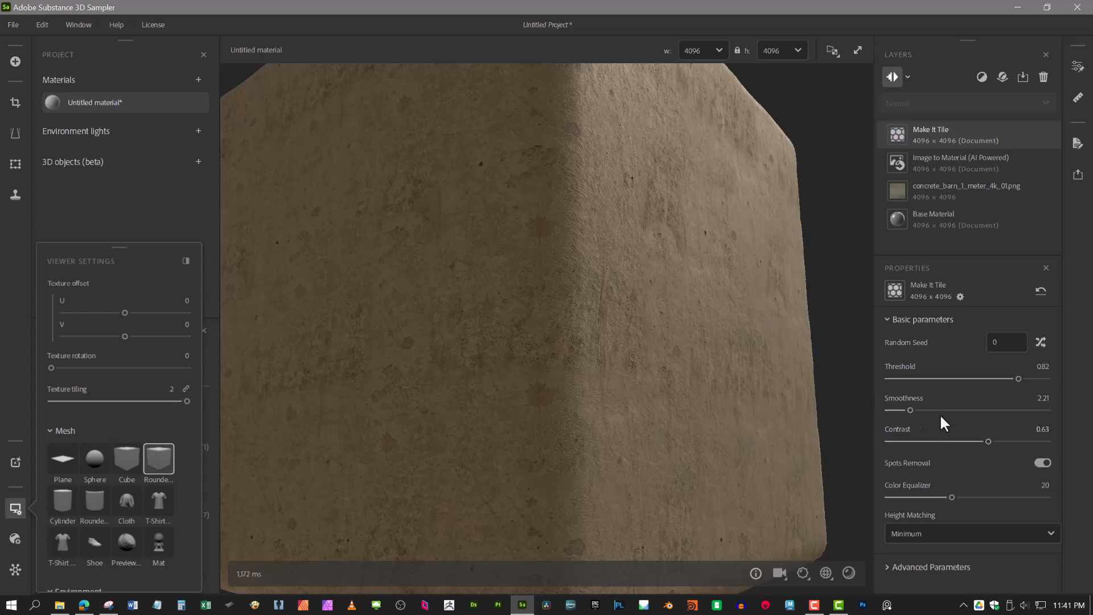
click(1000, 410)
click(911, 410)
drag(912, 410, 925, 410)
Compare very high and low Color Equalizer values on the cube, then set the Color Equalizer to 38.05.
drag(774, 334, 684, 439)
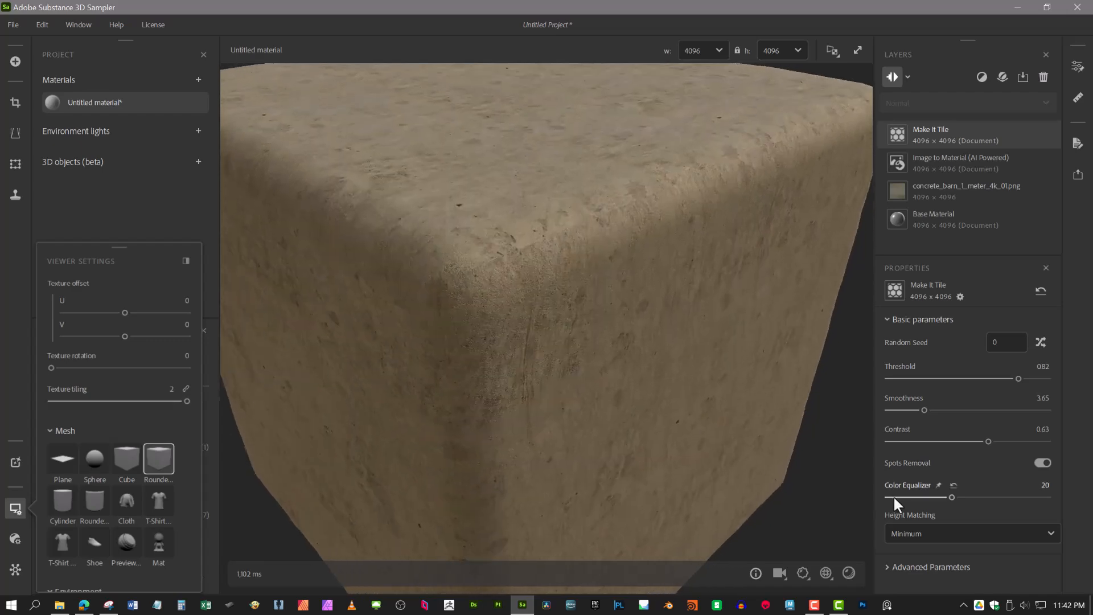
click(1050, 496)
drag(660, 357, 718, 240)
drag(789, 418, 733, 359)
click(897, 498)
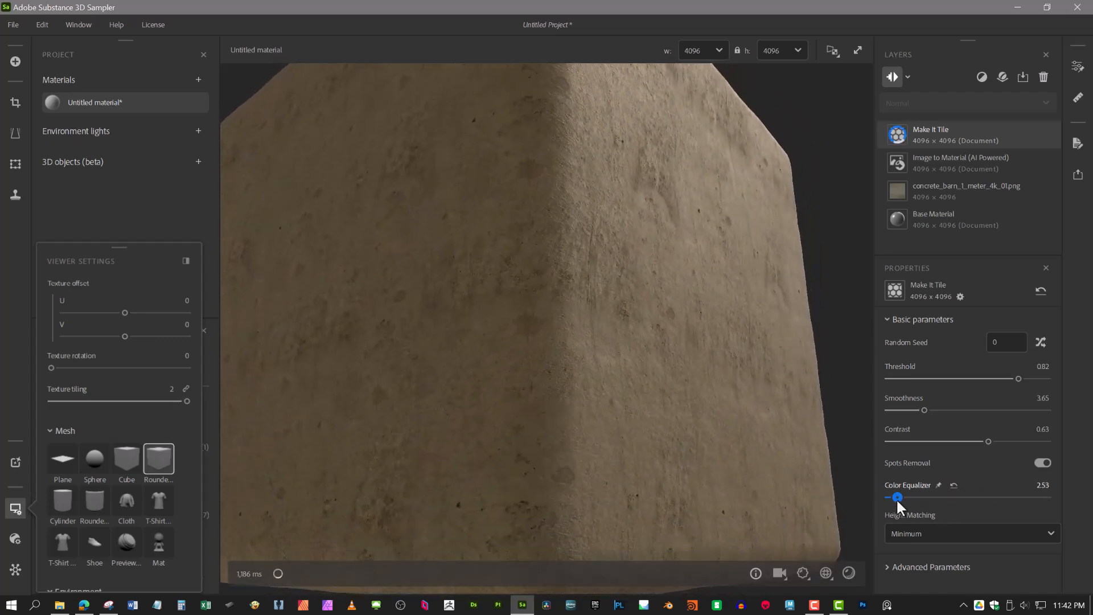
drag(737, 381, 737, 348)
click(1009, 497)
Examine the cube's top, sides and rounded edges from near and far for seams and repeating spots.
scroll(743, 341, down, 10)
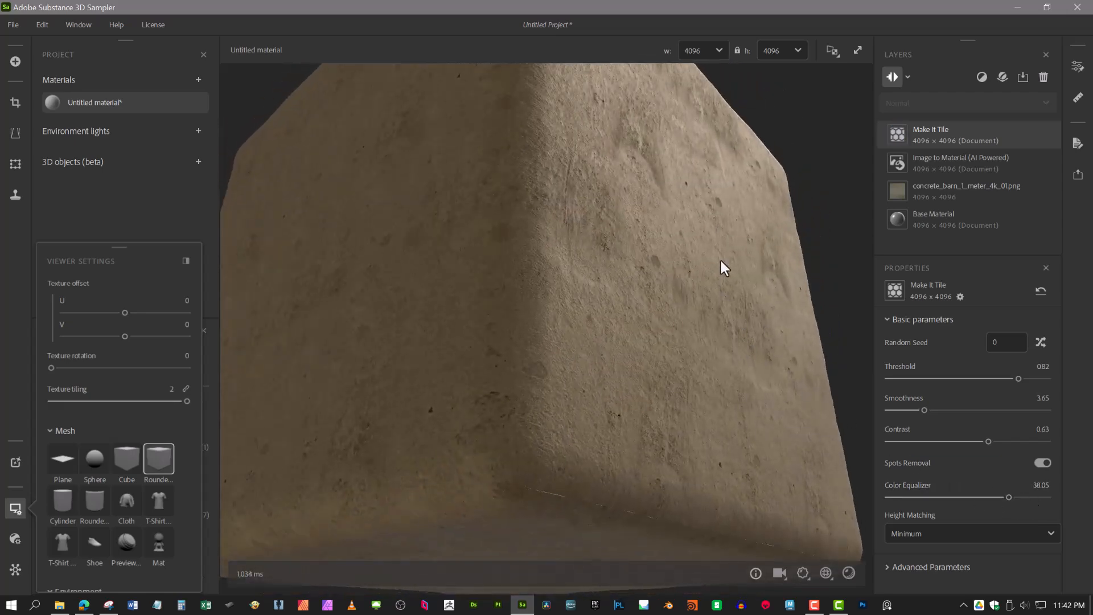
drag(648, 401, 772, 308)
scroll(592, 262, up, 8)
scroll(645, 266, up, 5)
middle_drag(646, 266, 609, 279)
drag(609, 279, 557, 240)
drag(599, 289, 526, 295)
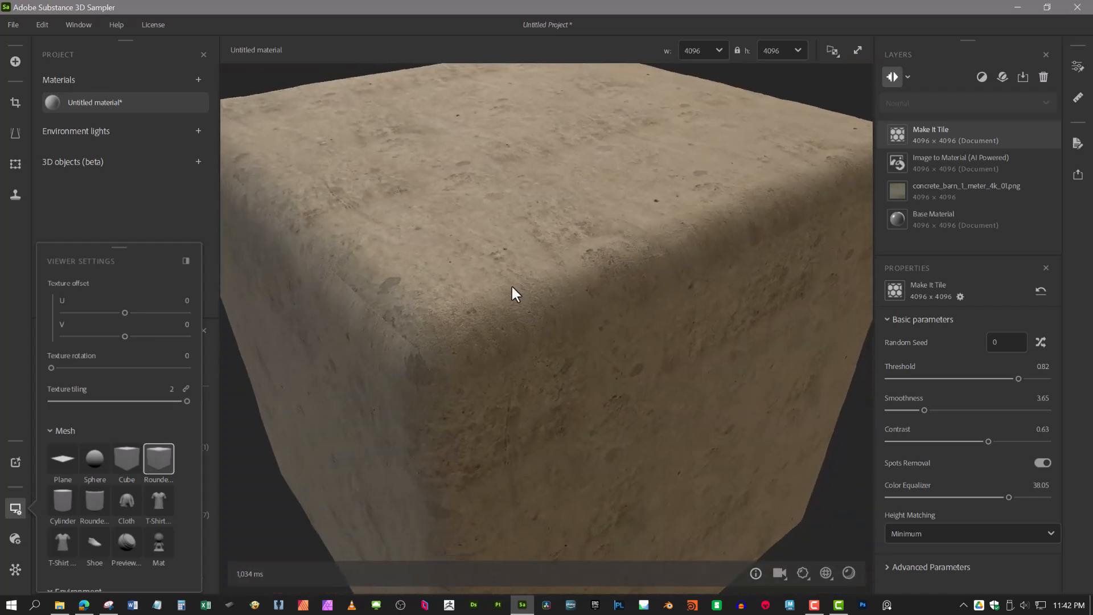
drag(445, 351, 601, 251)
scroll(538, 387, down, 3)
drag(579, 389, 738, 427)
scroll(663, 360, up, 3)
scroll(665, 351, down, 4)
drag(651, 340, 632, 475)
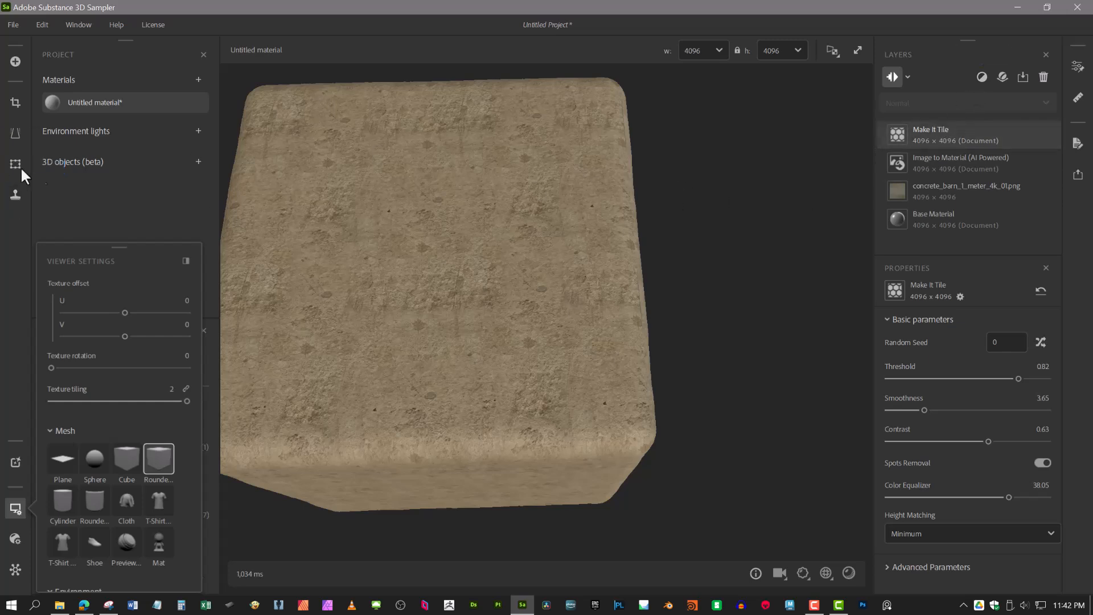
Show only the 2D view and add a Clone Stamp above the Make It Tile filter with its source at 0.403, 0.318.
click(834, 50)
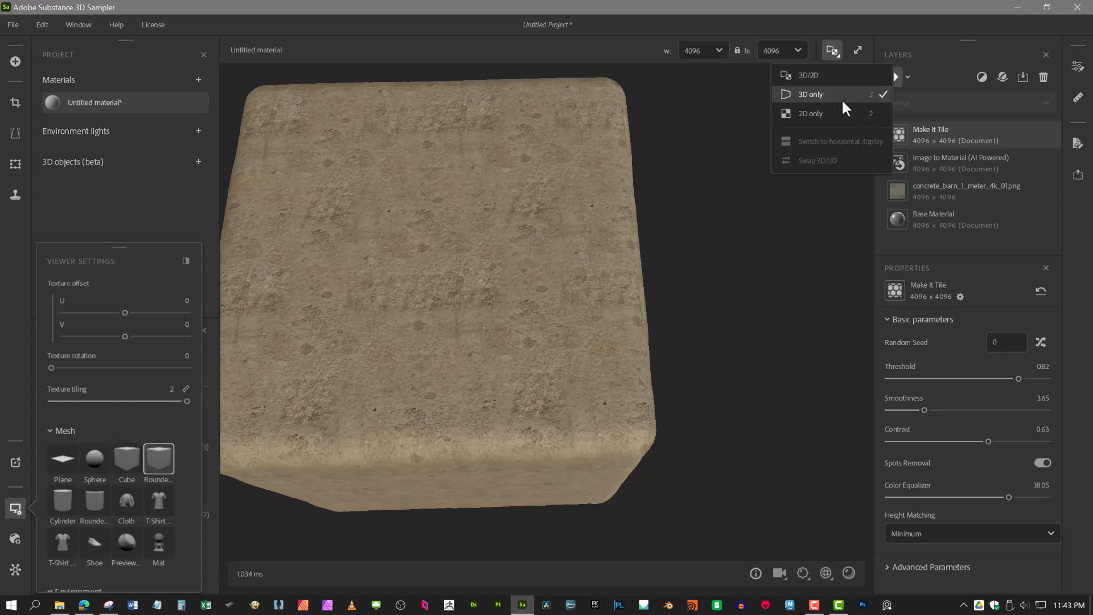
click(810, 113)
scroll(626, 319, up, 3)
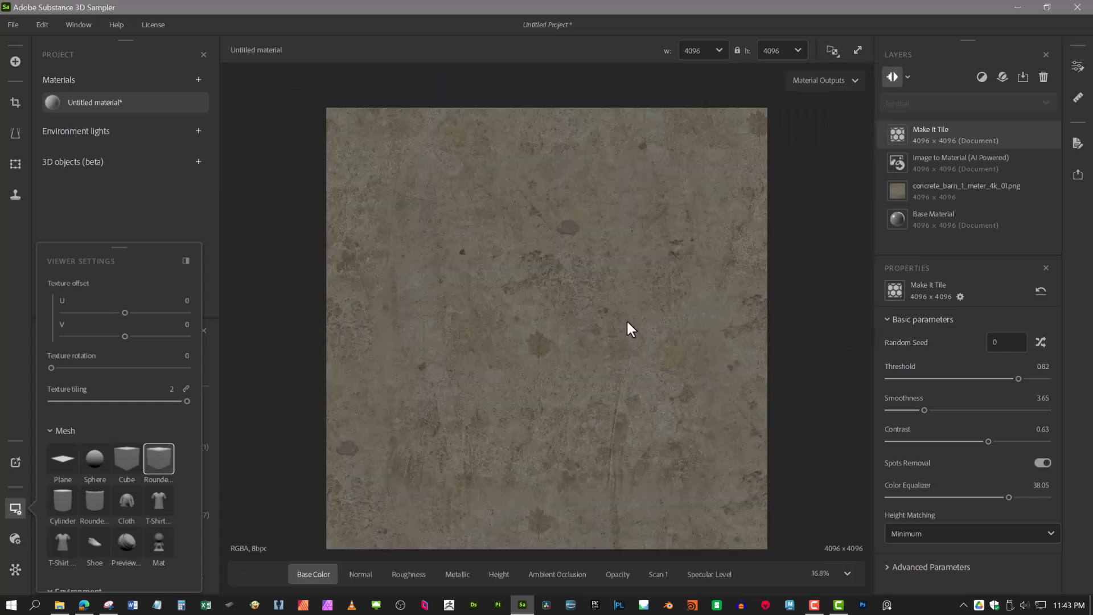
click(16, 194)
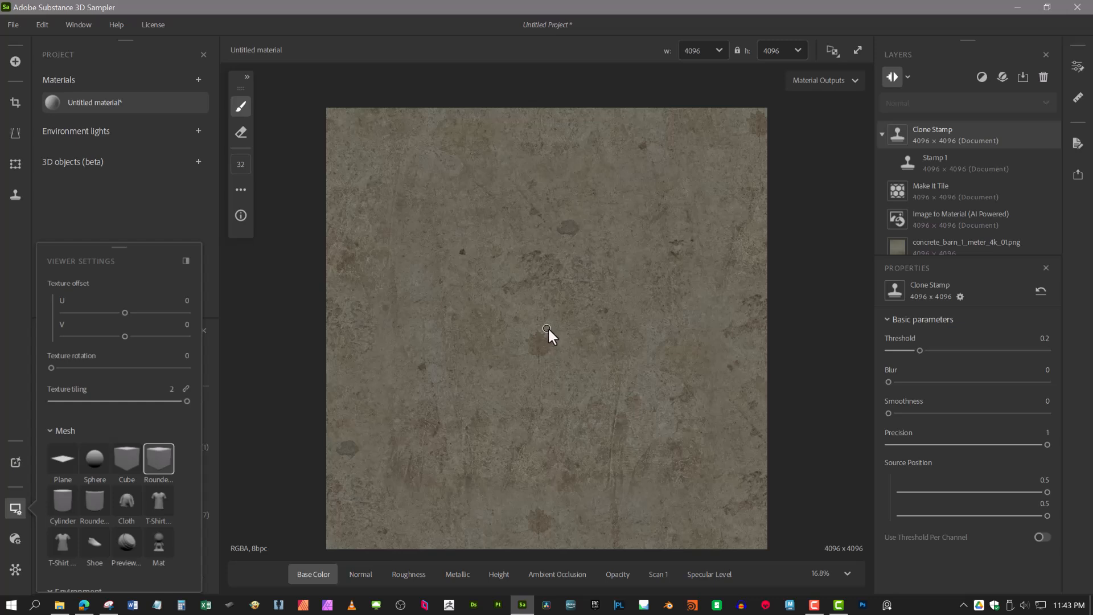
drag(547, 329, 504, 248)
Enlarge the clone stamp brush to size 64.
key(bracketright)
key(bracketright)
key(bracketright)
click(241, 163)
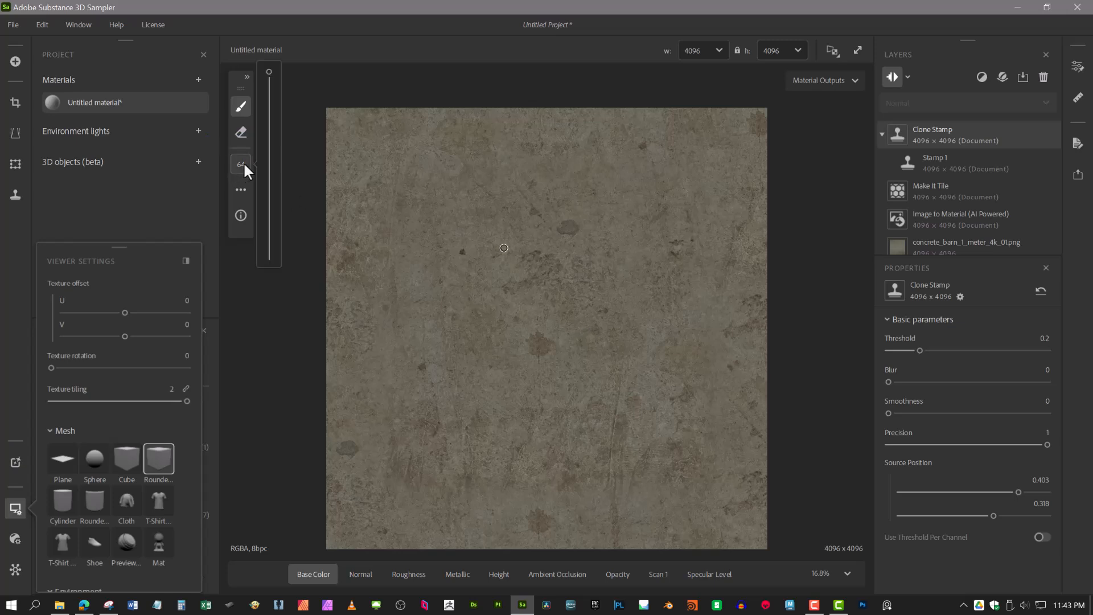
click(243, 106)
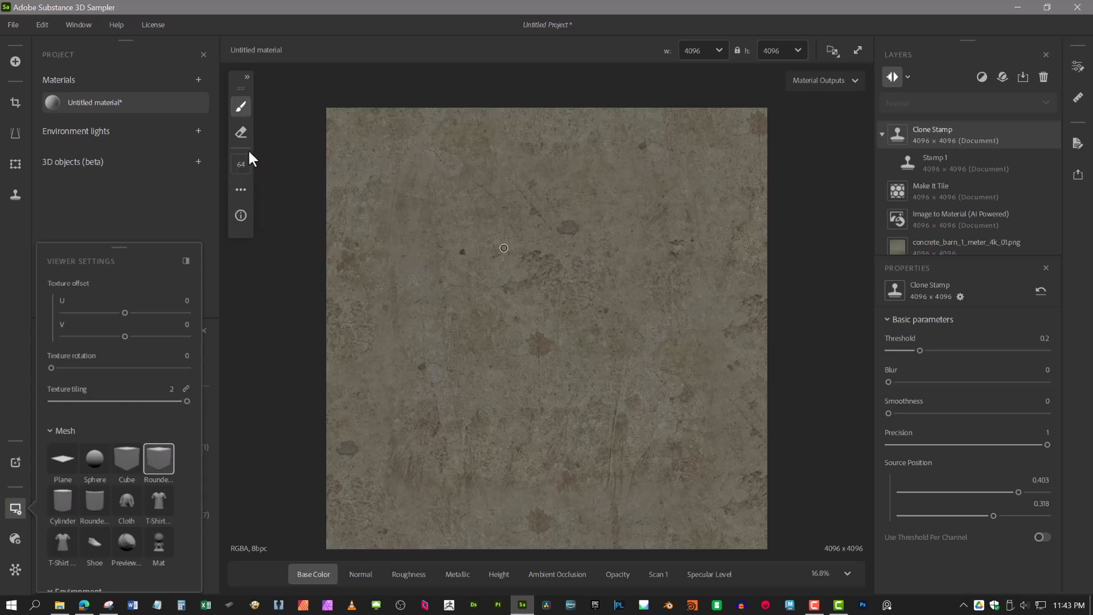
click(240, 168)
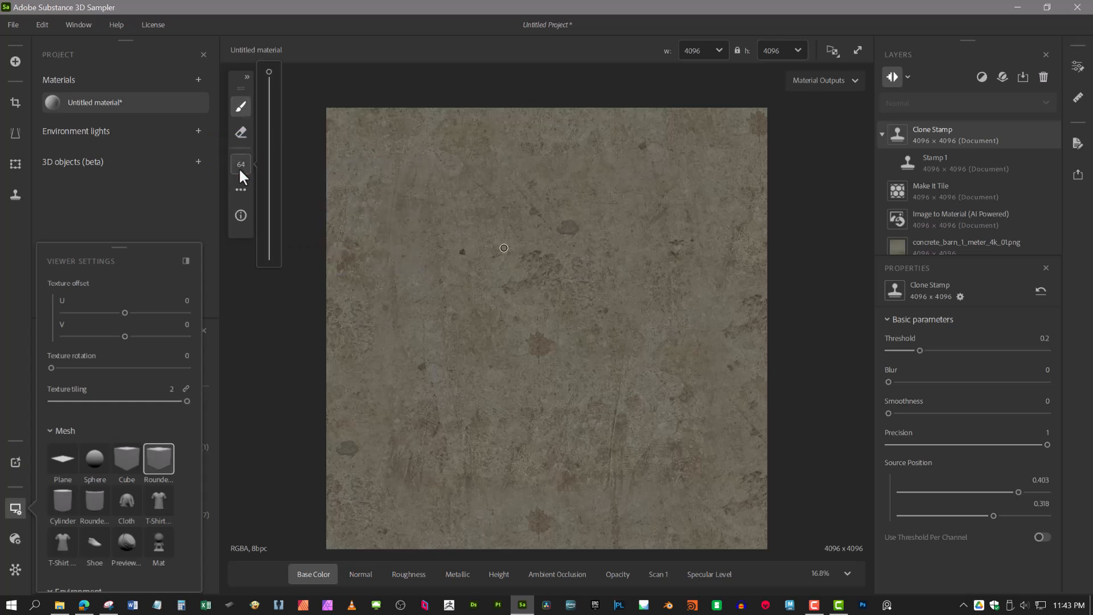
mouse_move(270, 74)
mouse_down()
mouse_move(270, 60)
mouse_move(268, 234)
mouse_move(275, 57)
mouse_up()
Select Stamp 1, set its Source Position to 0.4 and 0.27, and paint over the brown stain near the texture's centre.
click(969, 167)
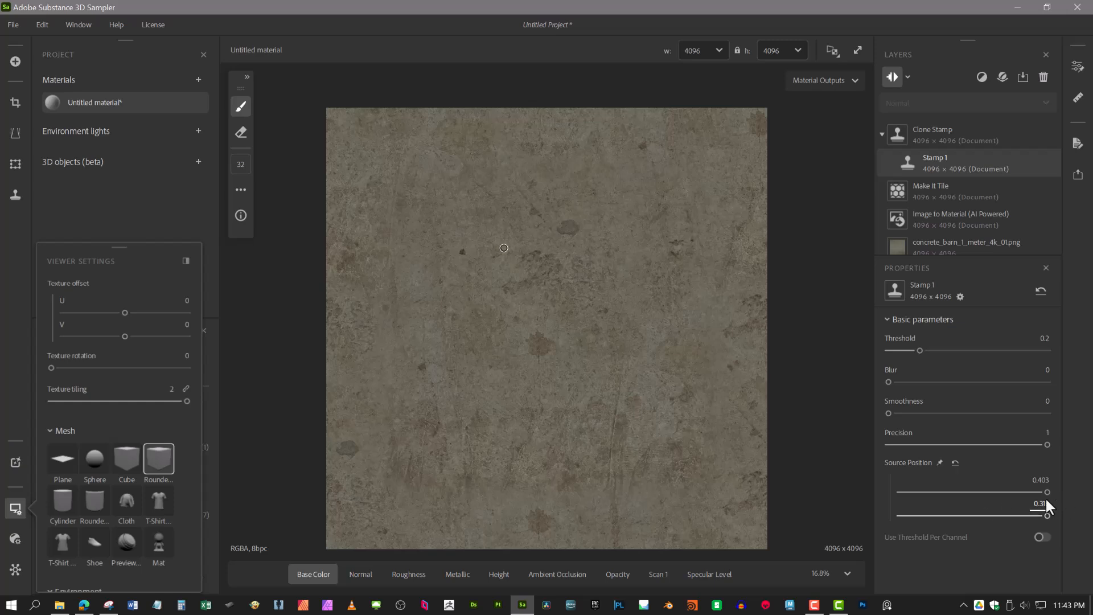
drag(1048, 492, 1024, 516)
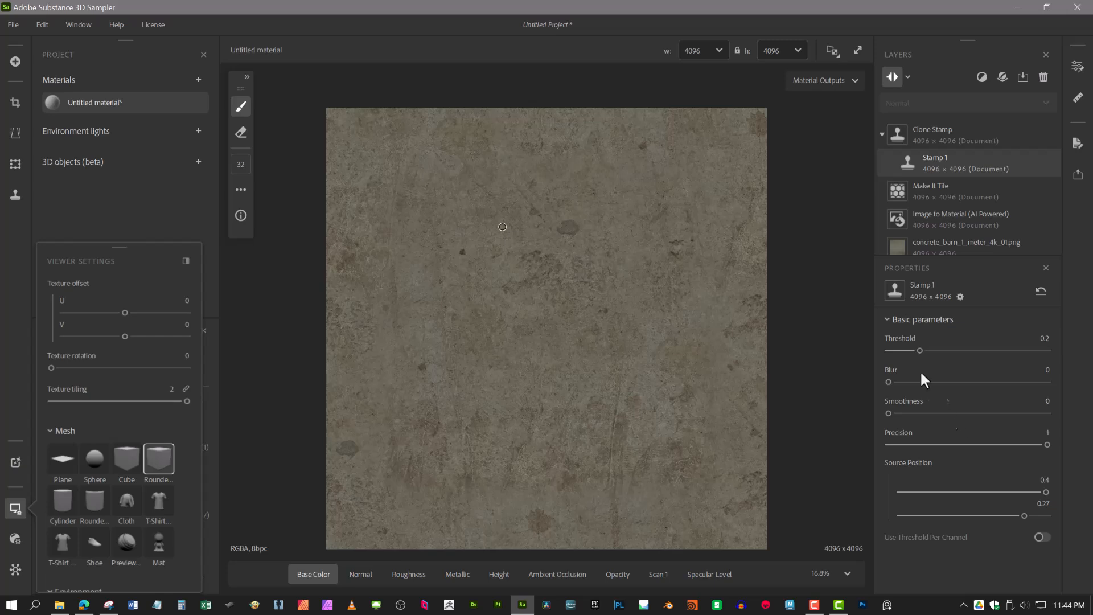
Blend the Stamp 1 patch with Threshold 0.1, Blur 1.95 and Smoothness 0.64.
click(919, 350)
click(951, 351)
click(892, 351)
drag(897, 354, 904, 353)
drag(889, 382, 949, 386)
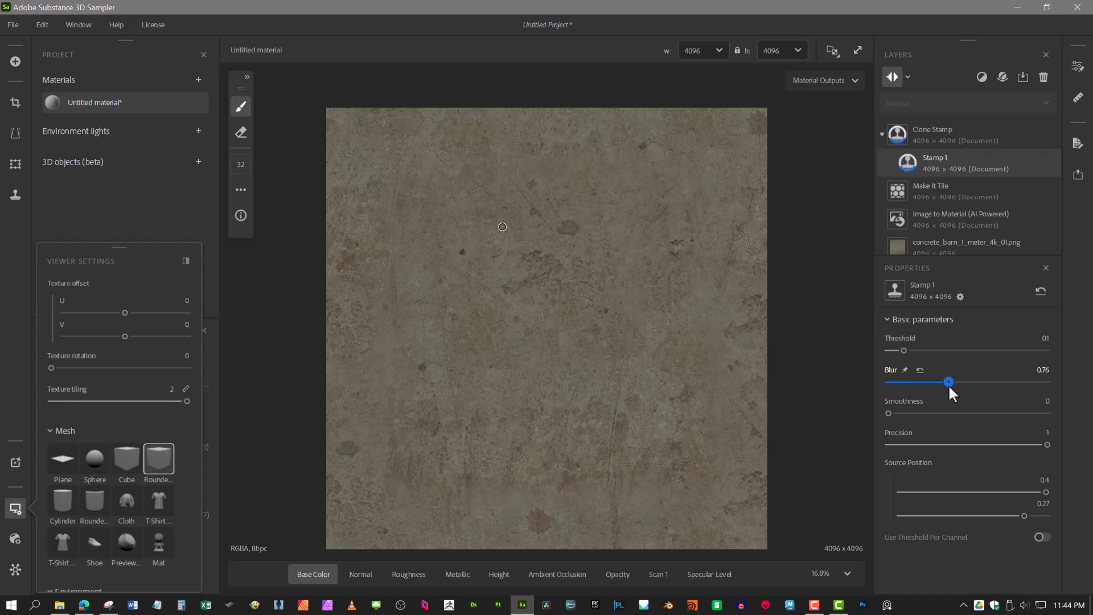
drag(888, 413, 939, 413)
scroll(501, 226, up, 5)
scroll(556, 366, up, 1)
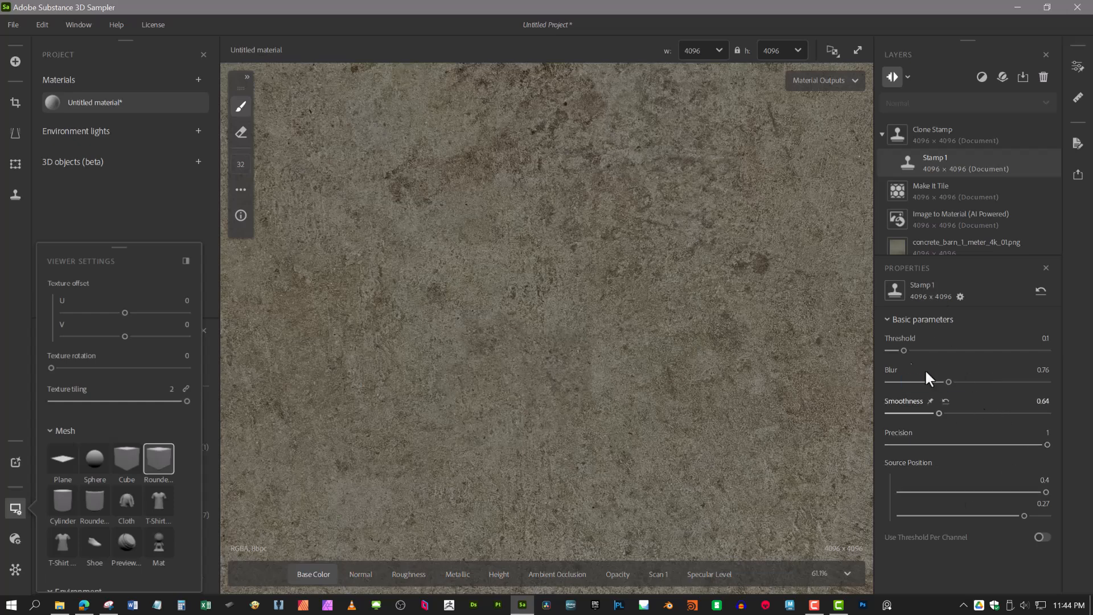
click(996, 382)
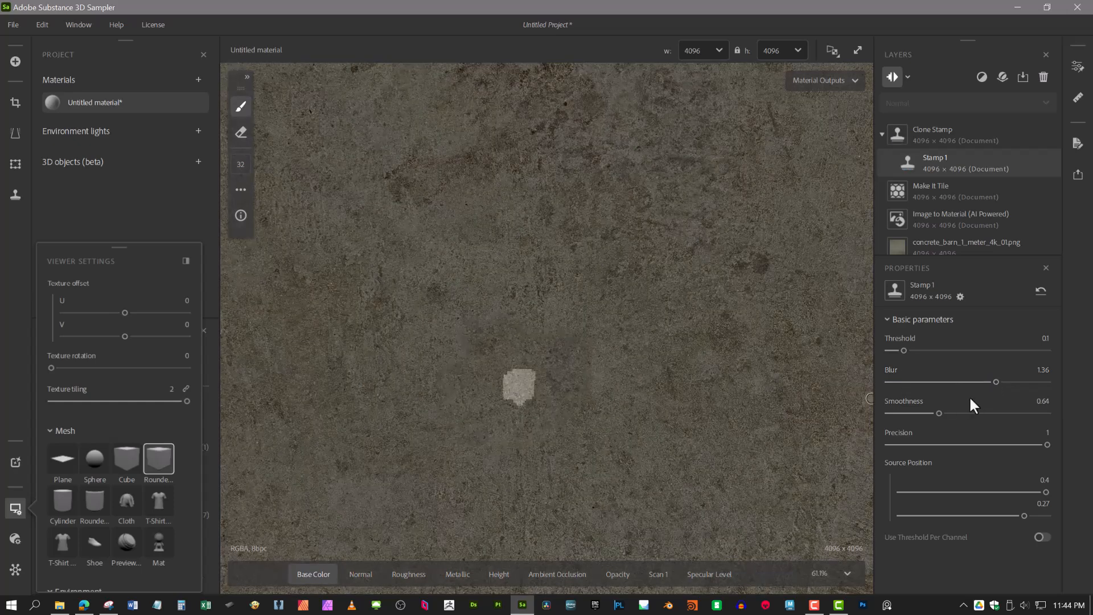
click(1032, 382)
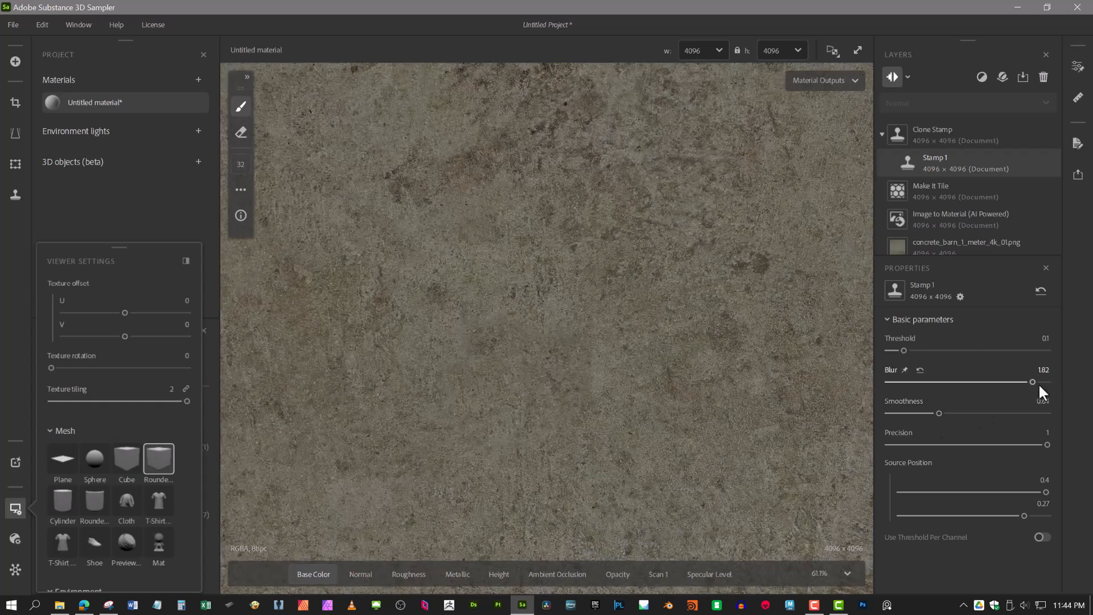
click(1041, 382)
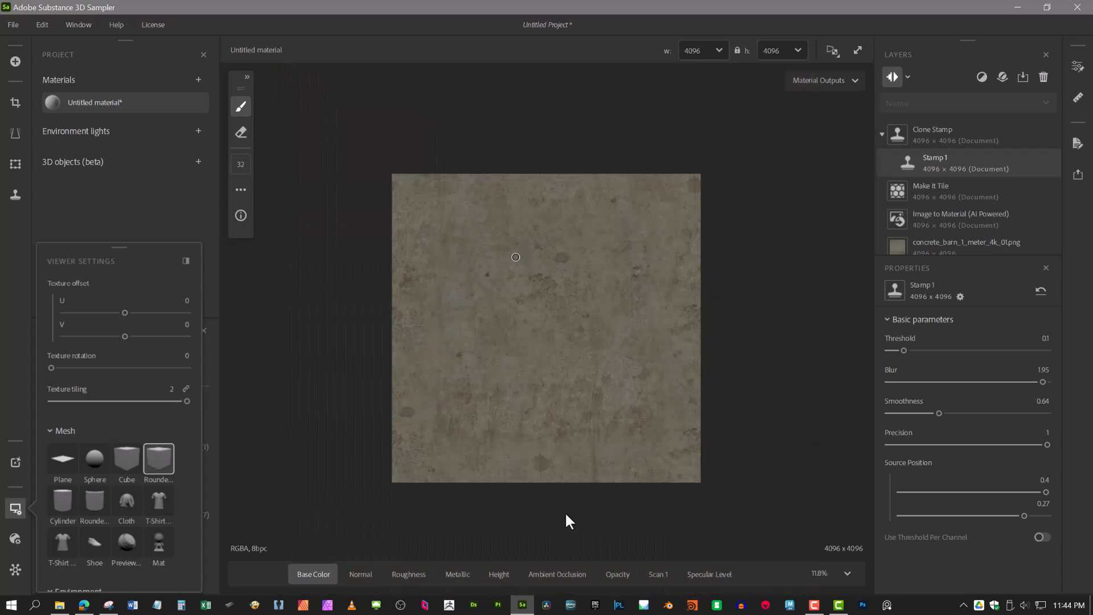
Move Stamp 1's clone source to 0.305, 0.232 on the concrete.
scroll(516, 257, up, 3)
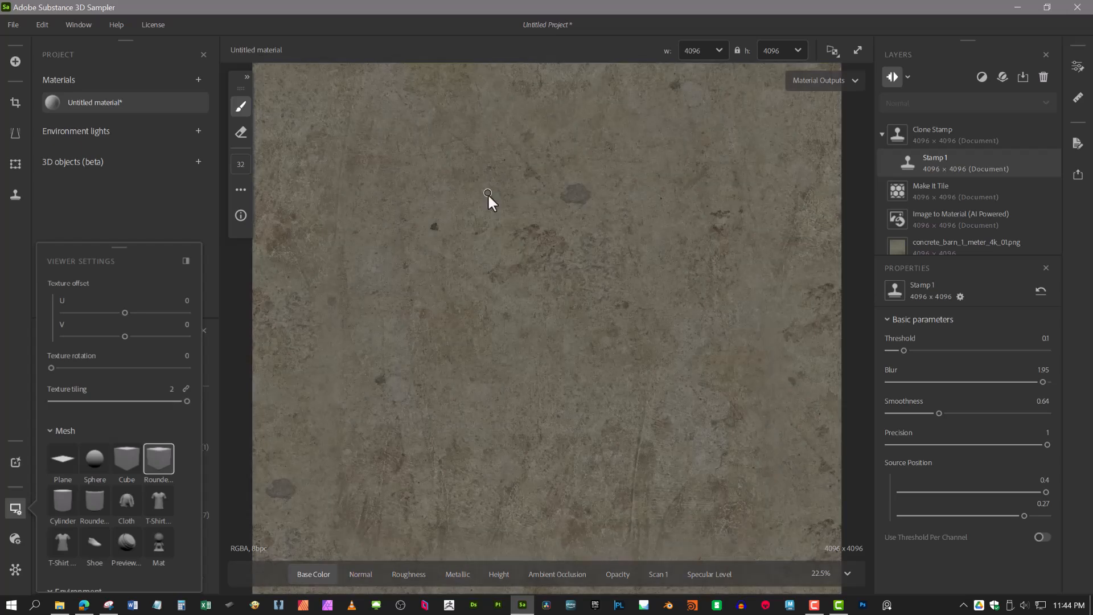
ctrl+click(378, 179)
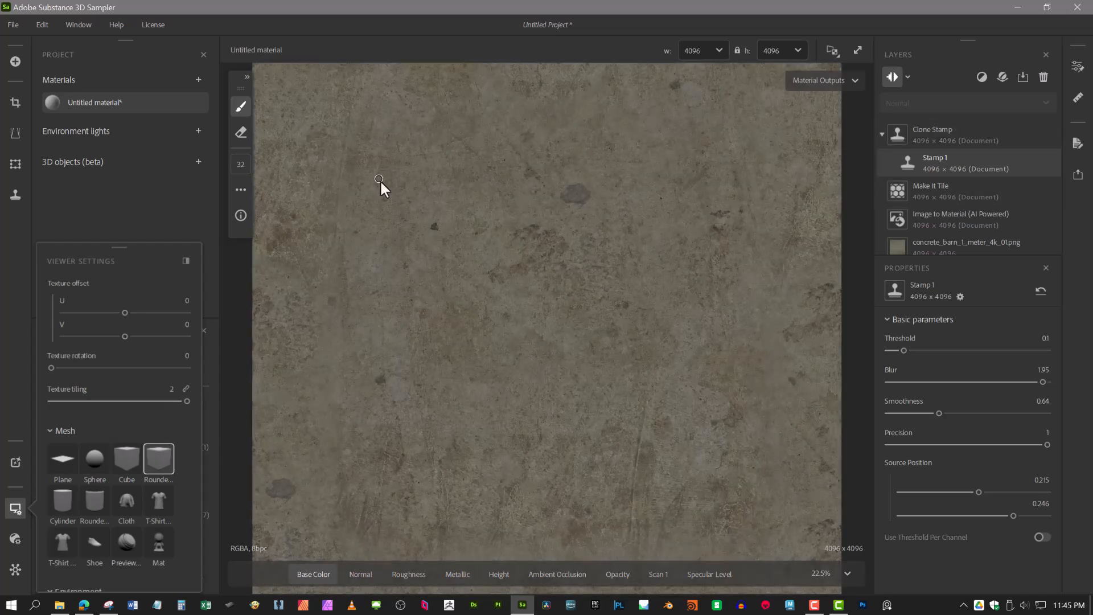
drag(379, 178, 432, 170)
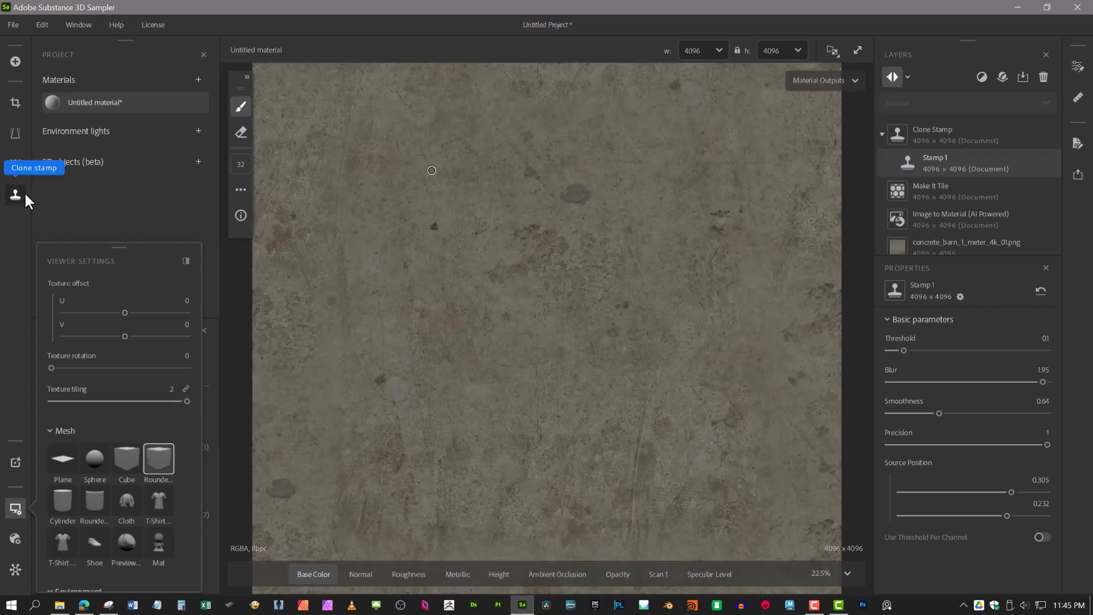
Add a second stamp to the Clone Stamp layer and paint over the grey spot above the texture's centre.
click(16, 194)
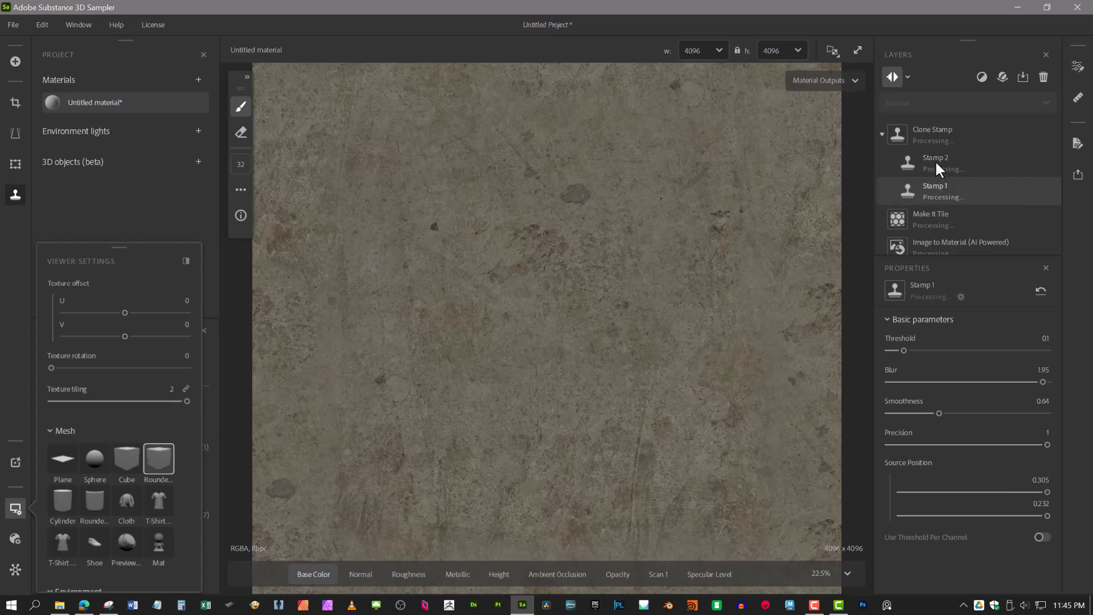
click(932, 134)
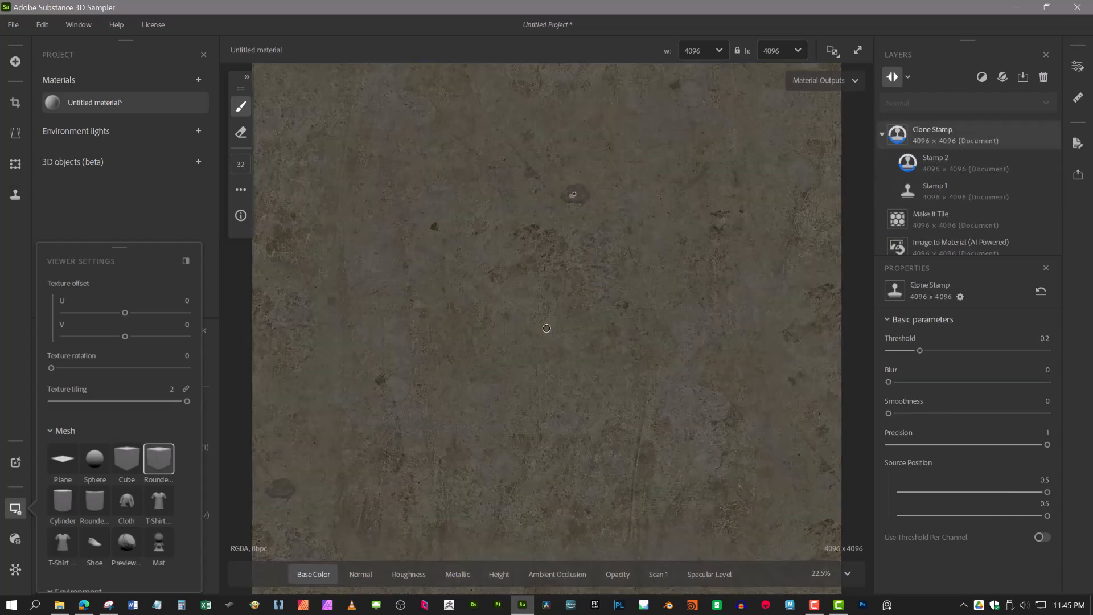
click(576, 195)
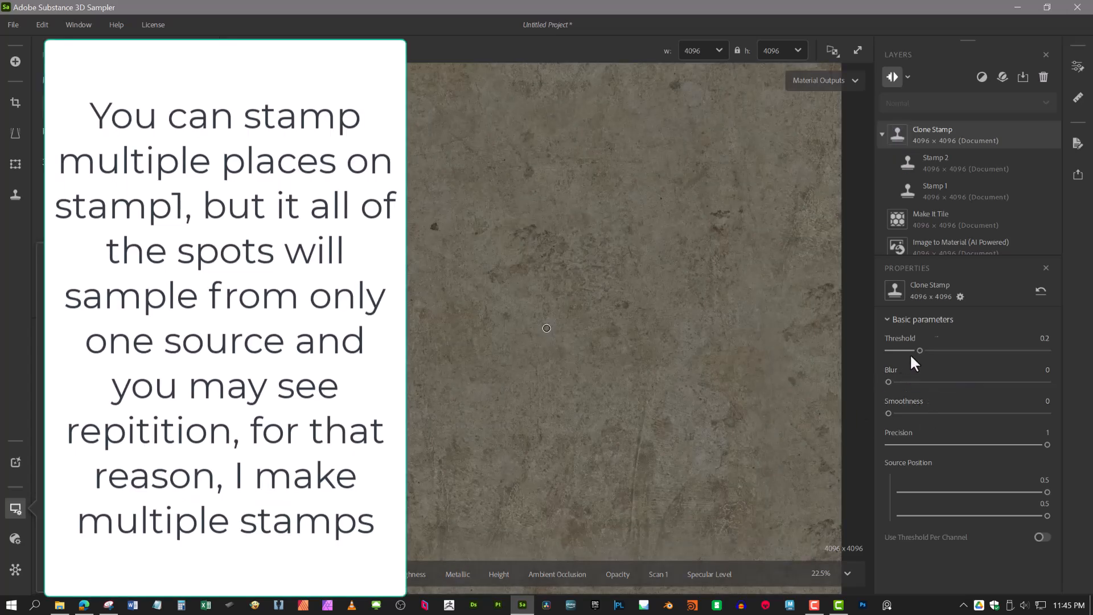
Set the Clone Stamp's Threshold to 0.11 and move the new stamp's source point to 0.758, 0.501.
click(902, 351)
drag(902, 350, 907, 350)
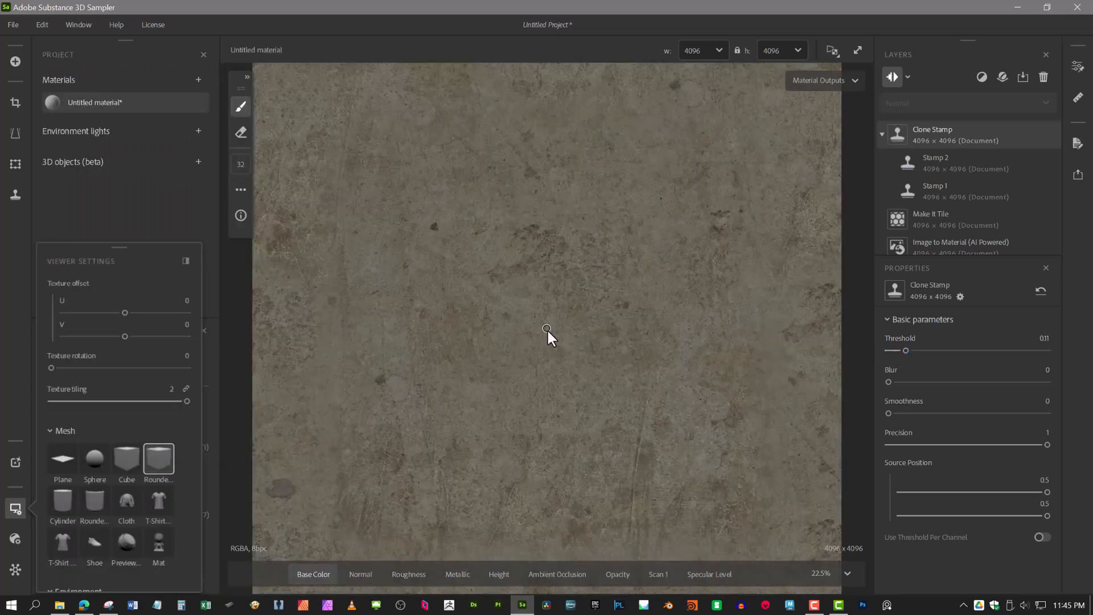
drag(548, 329, 700, 332)
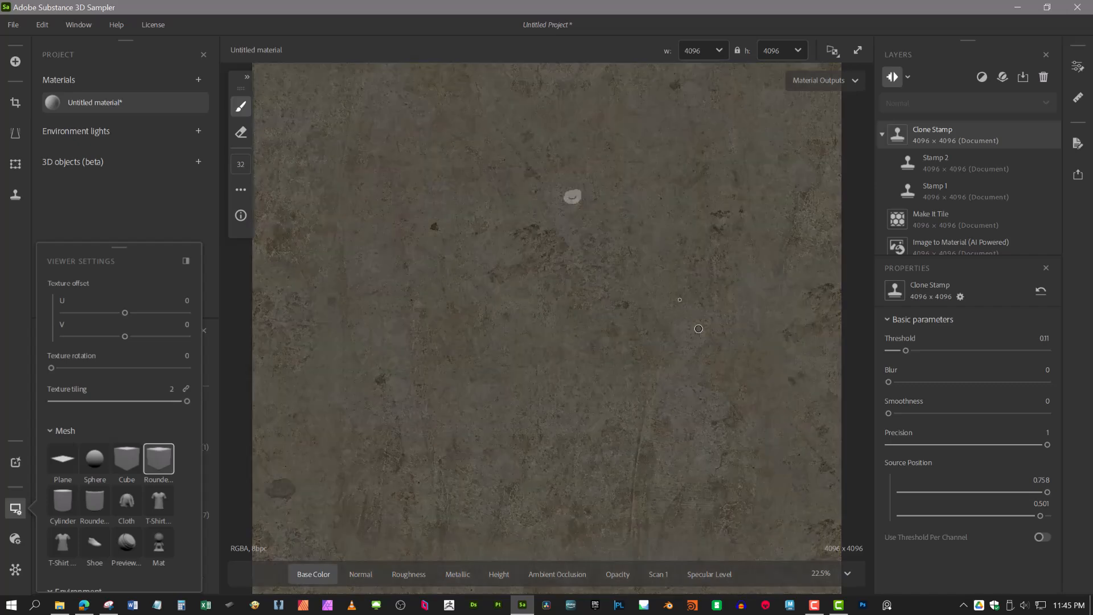
scroll(698, 329, down, 3)
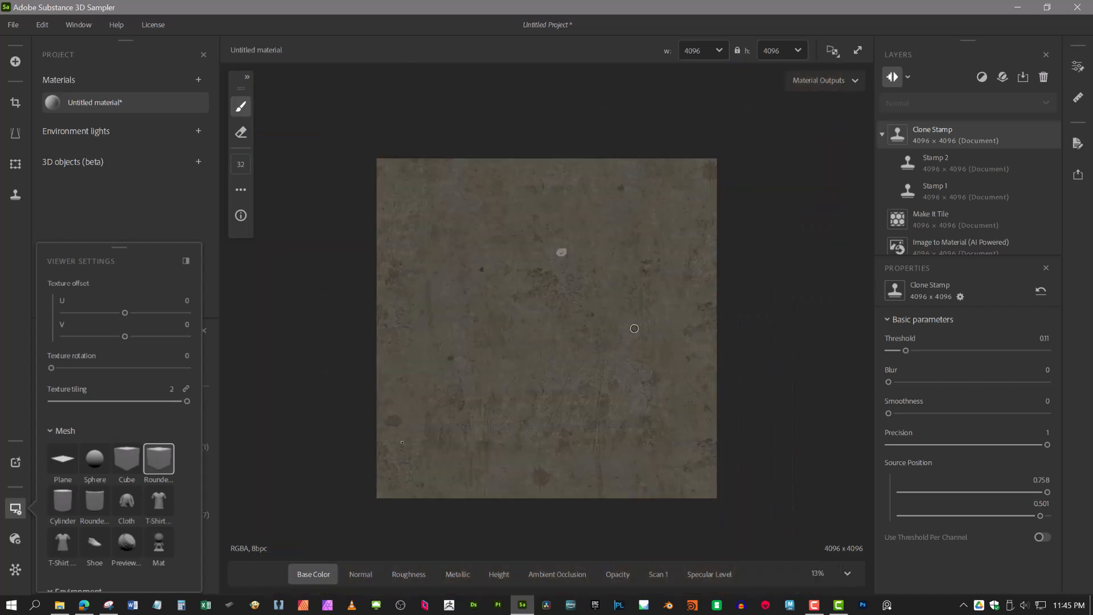
scroll(635, 329, up, 2)
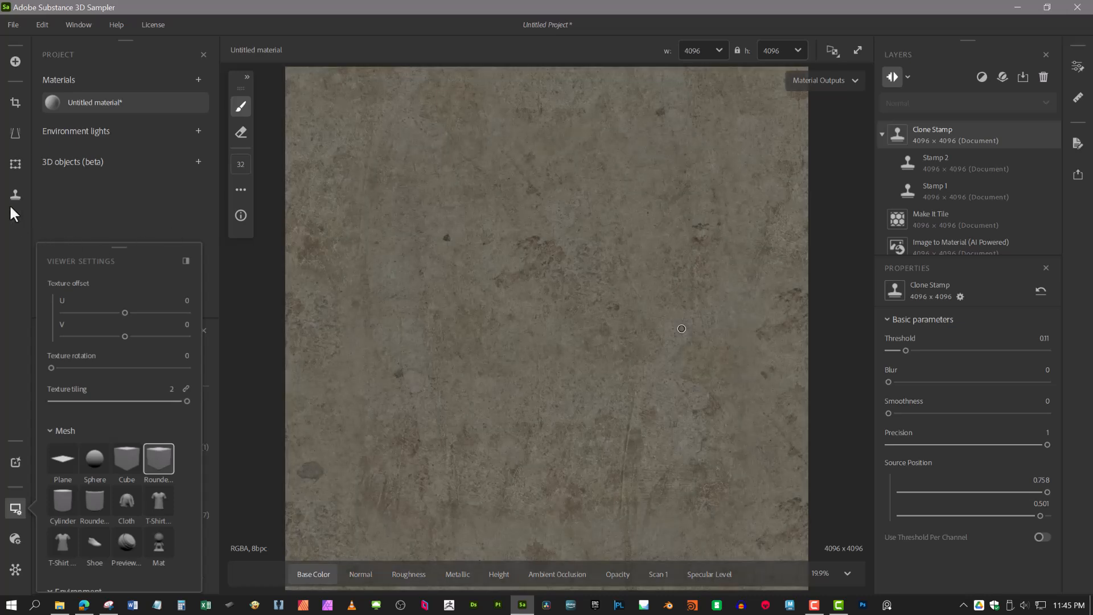
Cover the grey spot near the texture's lower-left edge with a third stamp, using Threshold 0.08 and source point 0.467, 0.553.
click(14, 196)
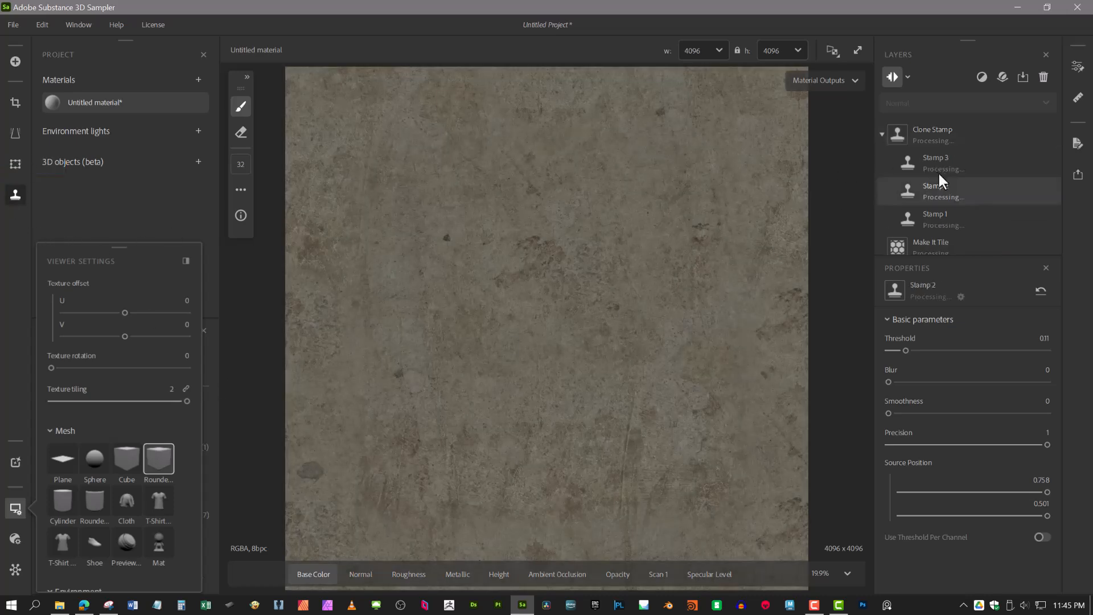
click(547, 328)
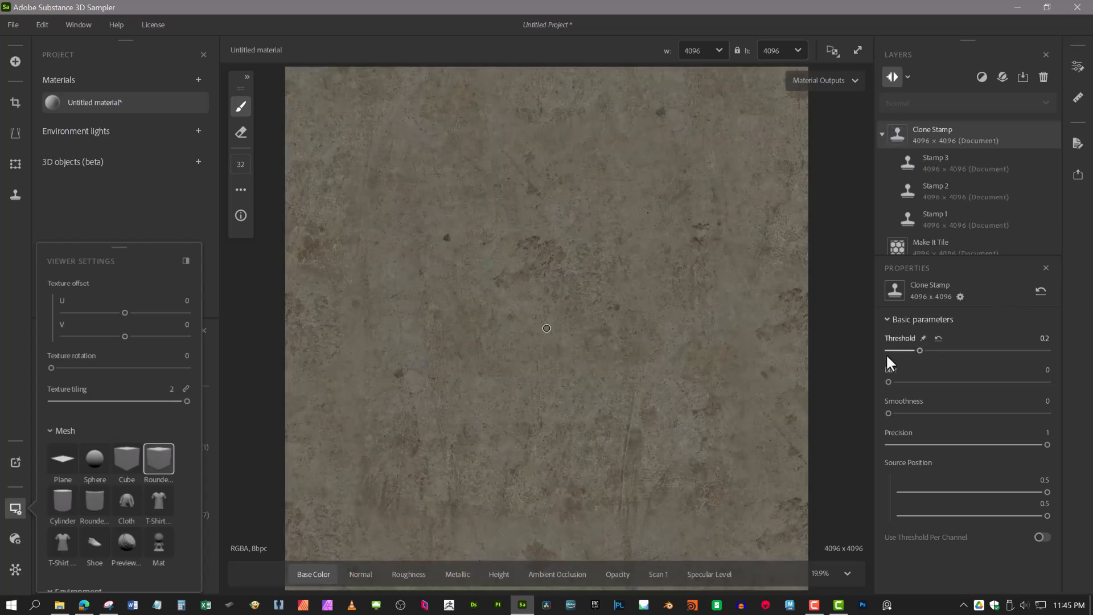
drag(912, 350, 898, 350)
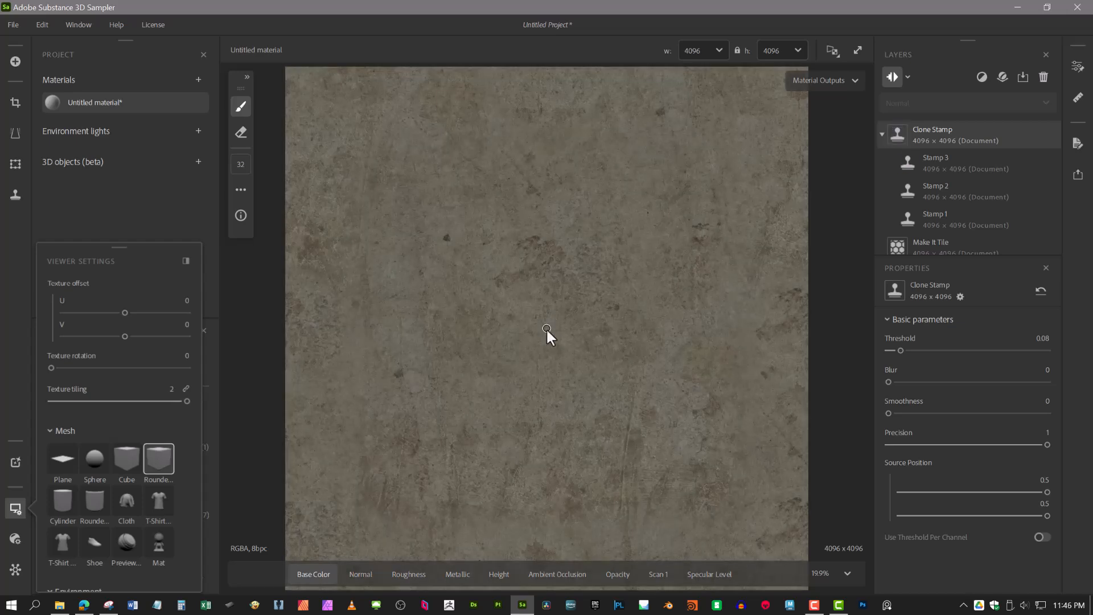
drag(547, 329, 529, 356)
scroll(658, 372, down, 2)
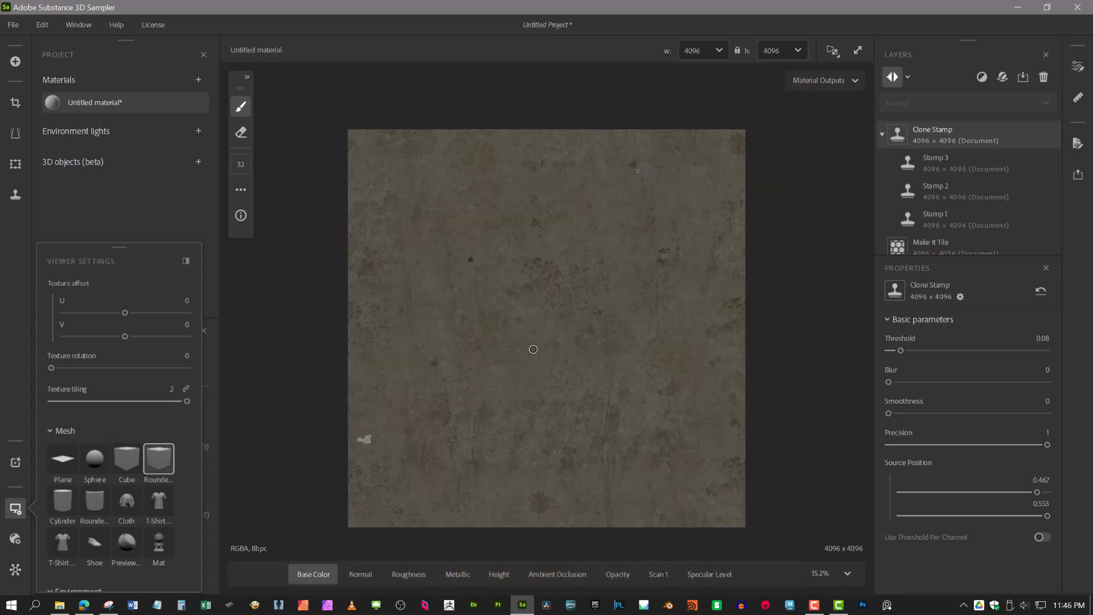
scroll(533, 349, up, 1)
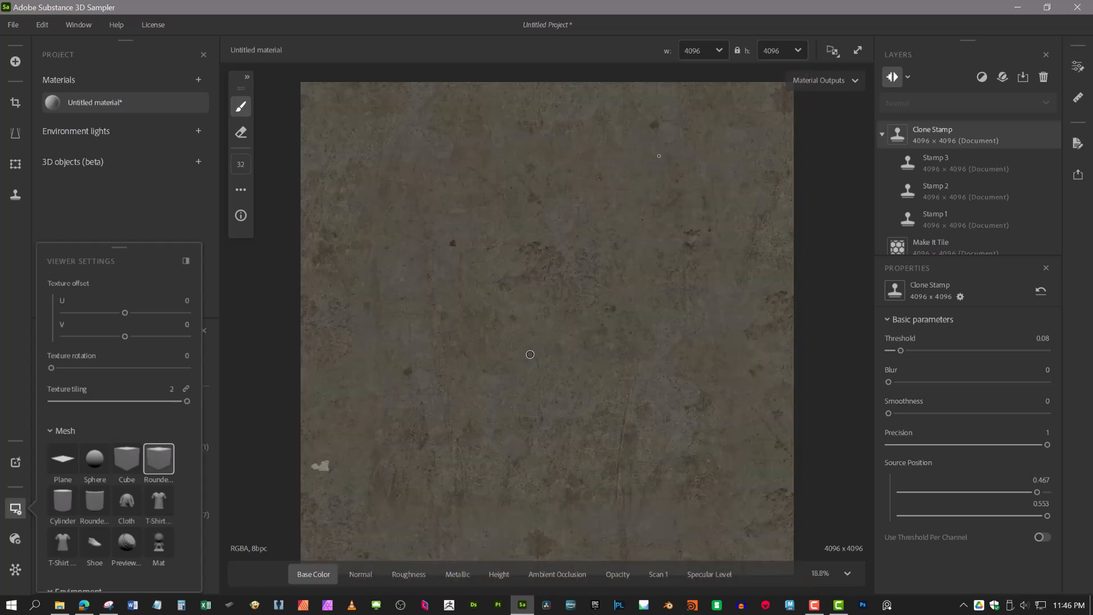
scroll(530, 355, down, 1)
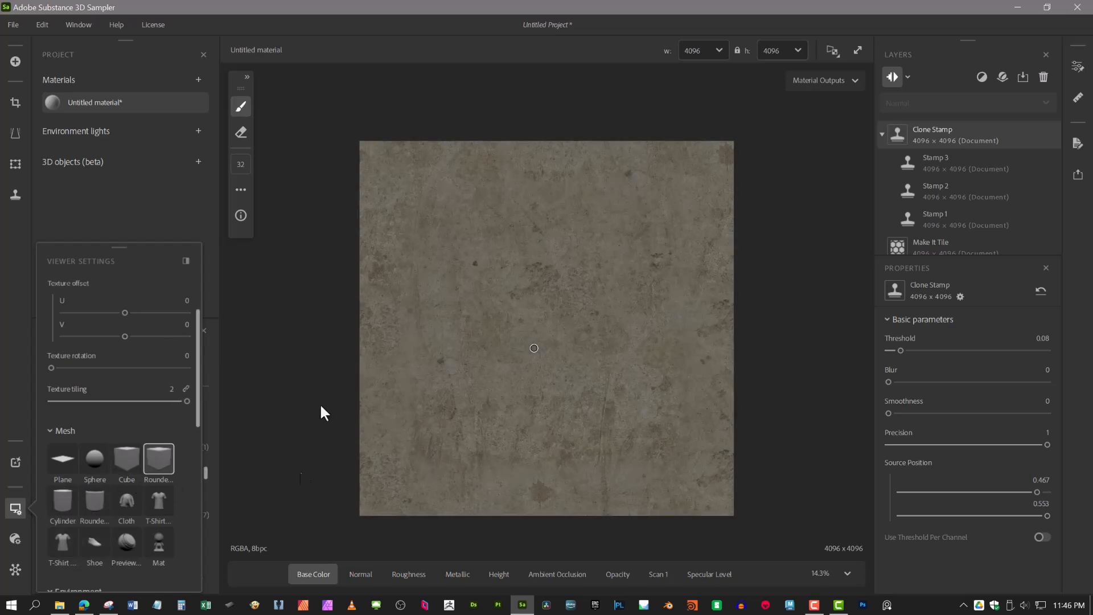
Show only the 3D view and examine the rounded cube's faces for visible tiling repeats.
click(832, 51)
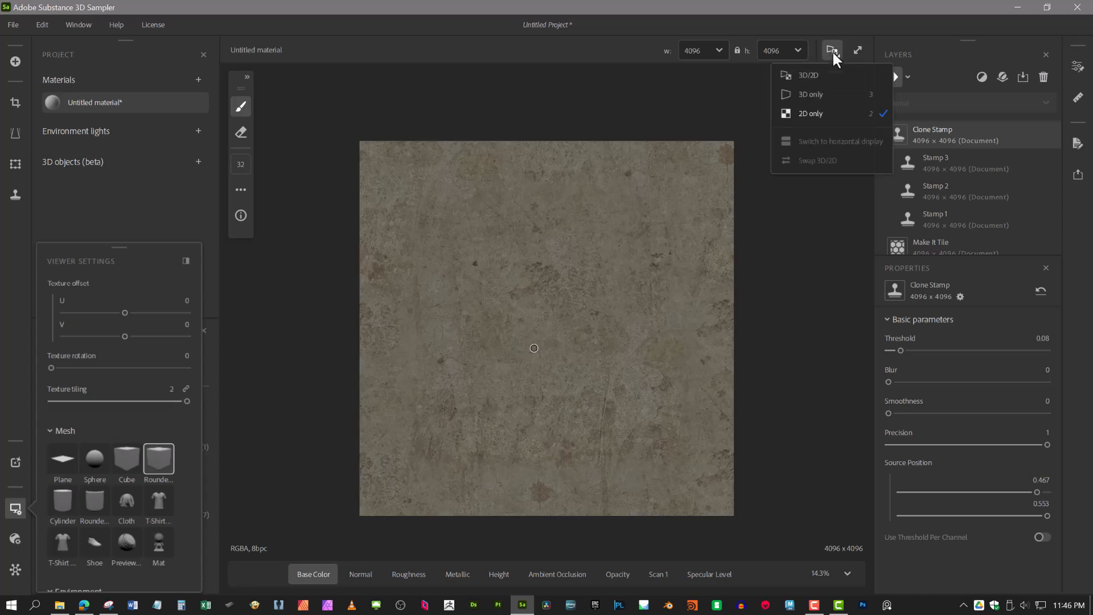
click(815, 94)
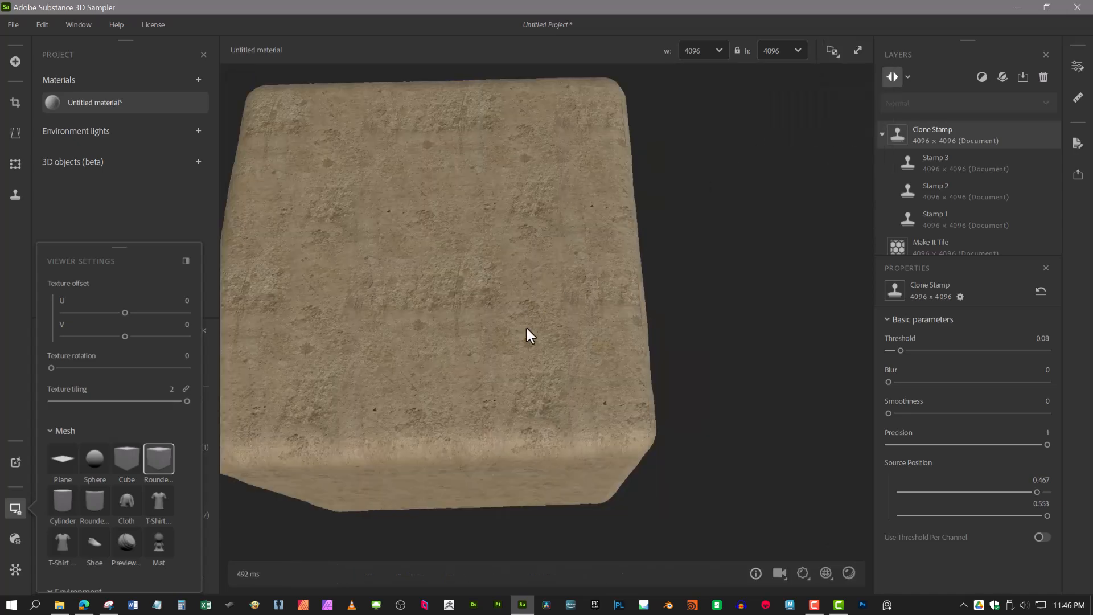
drag(522, 358, 595, 165)
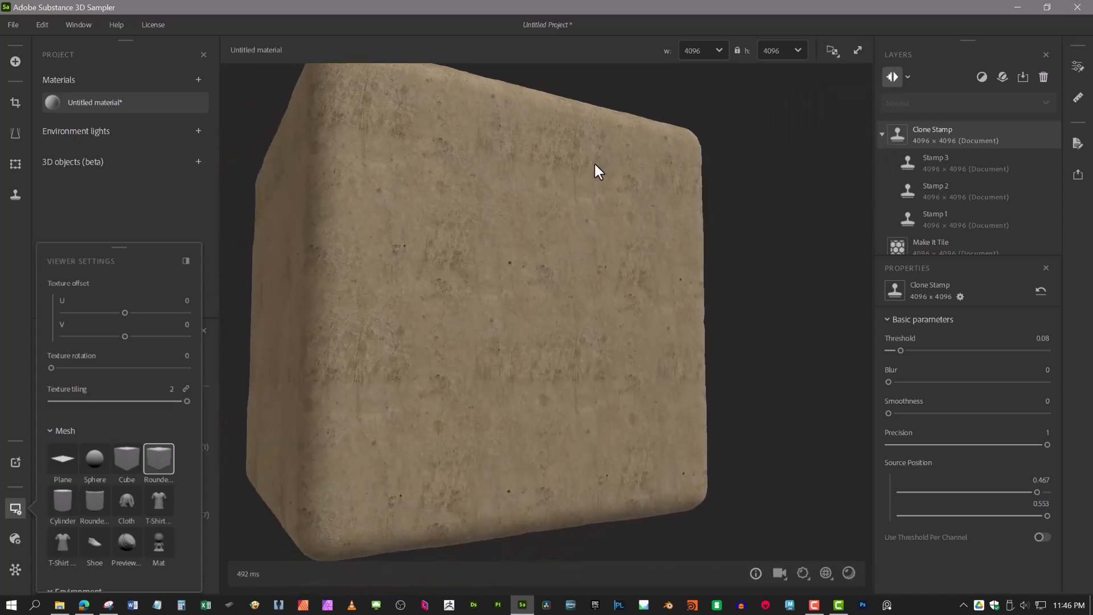
scroll(549, 394, down, 3)
scroll(547, 381, up, 4)
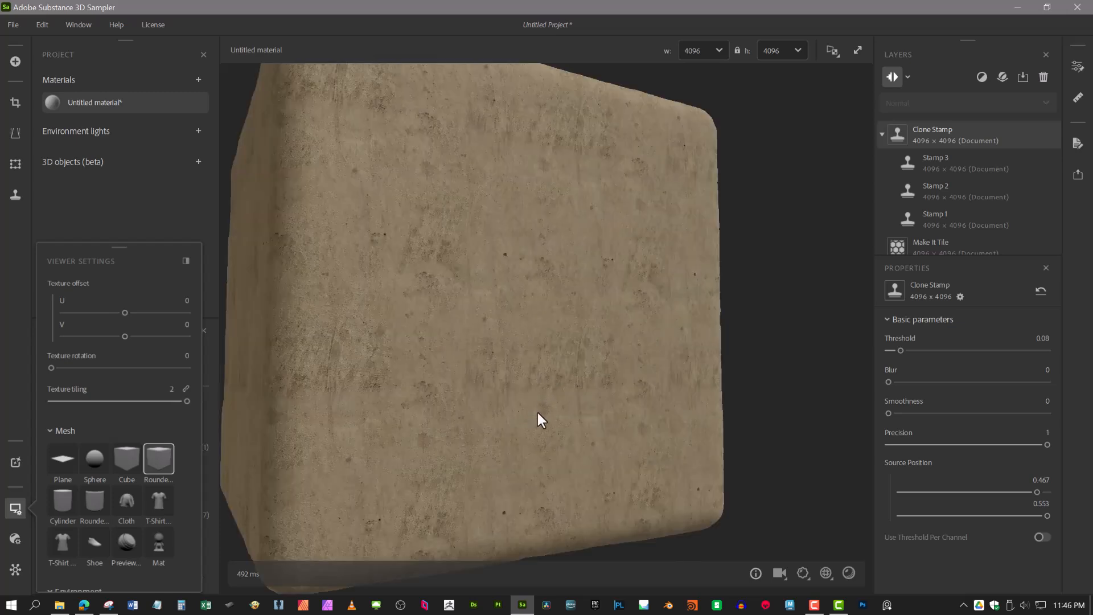
drag(560, 197, 559, 224)
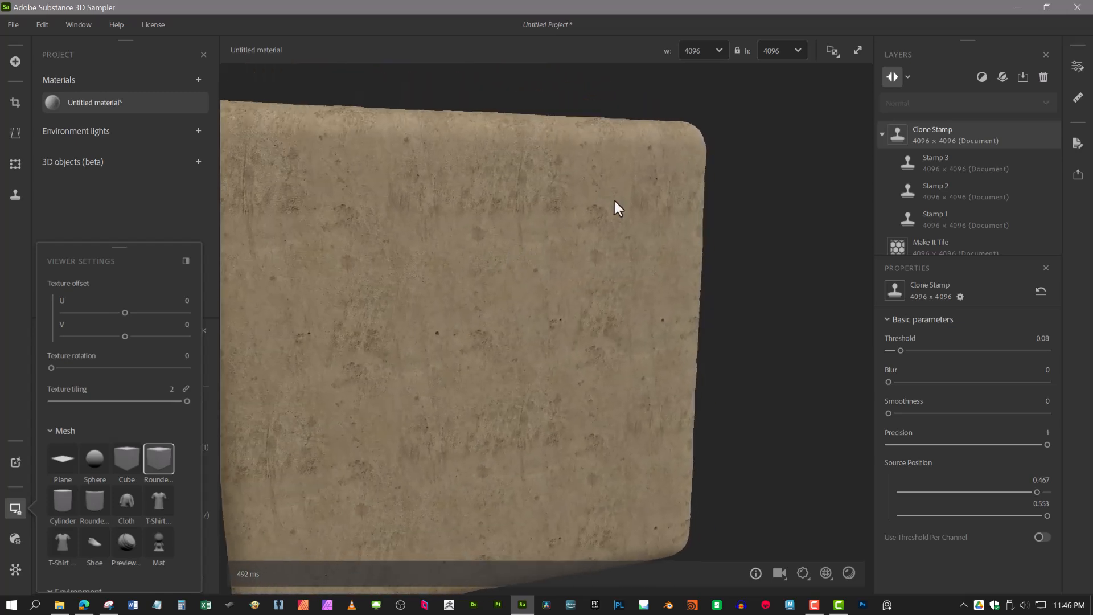
Return to the 2D-only view and add a fourth stamp over the brown blotch near the texture's bottom centre, with Threshold 0.09.
click(832, 51)
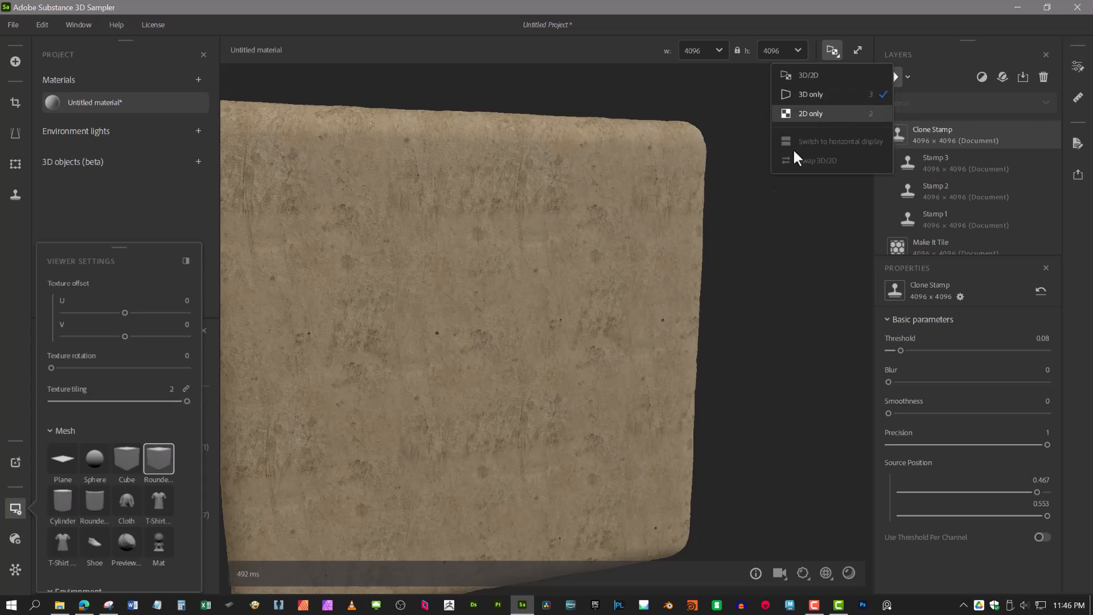
click(811, 114)
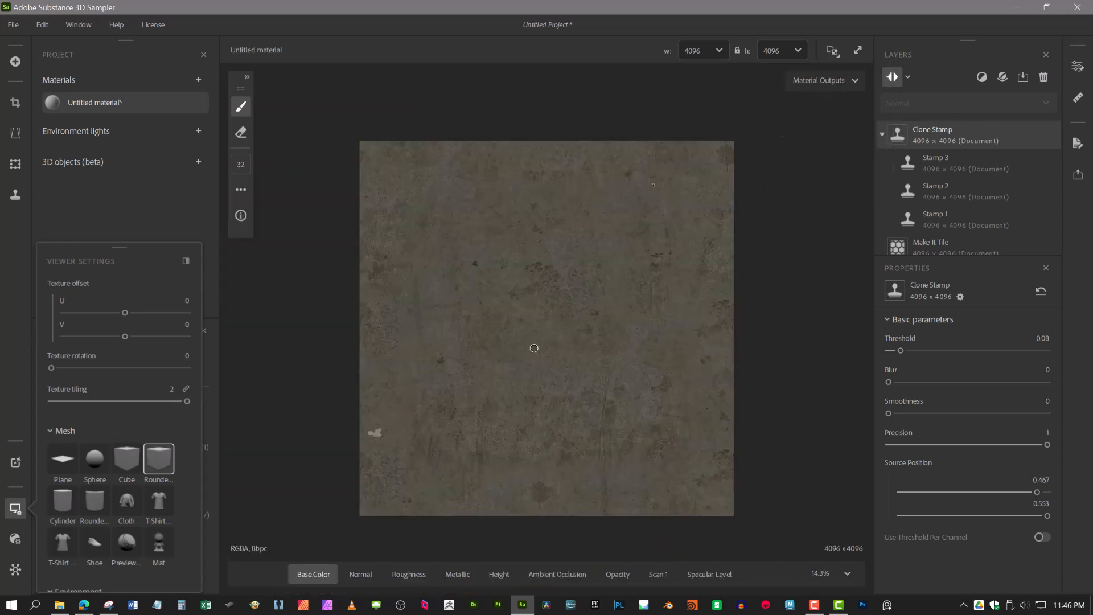
click(20, 192)
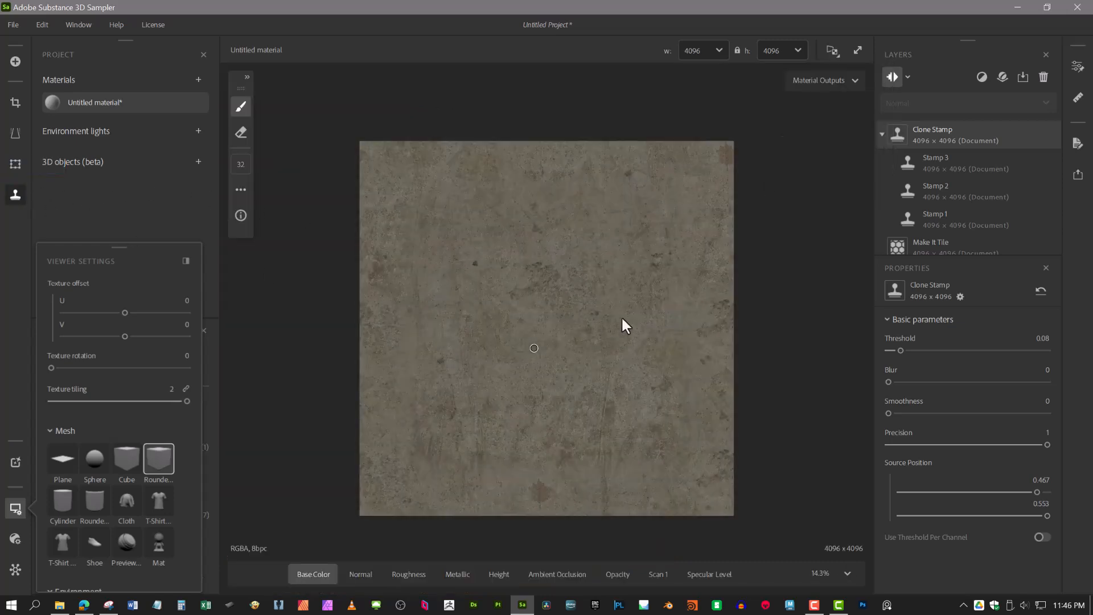
click(632, 174)
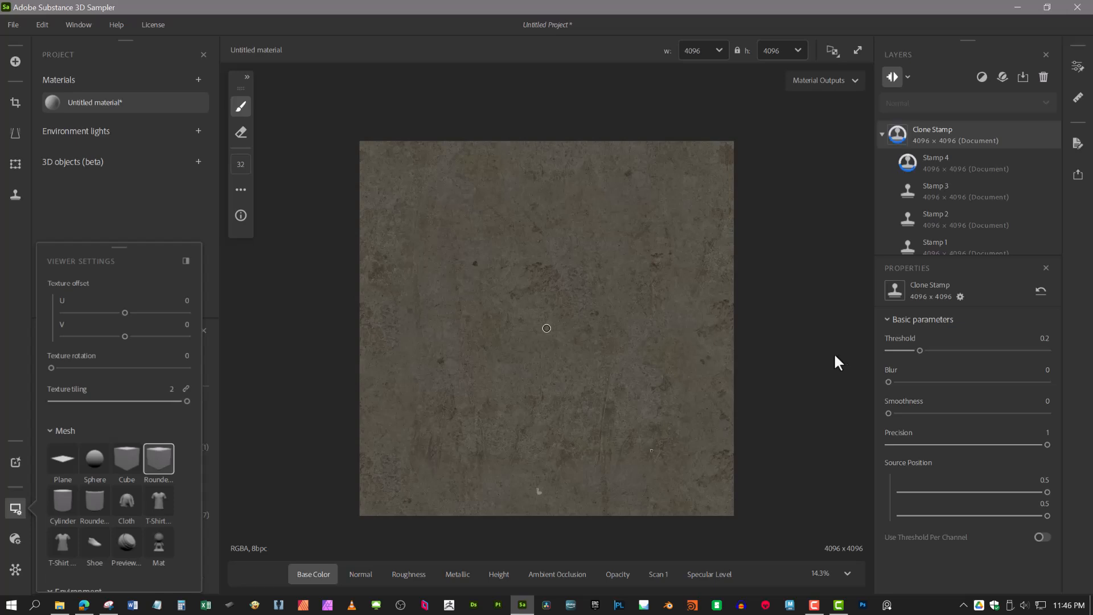
click(903, 349)
Show the 3D and 2D views side by side, fit the whole cube in view and widen the 2D view.
click(831, 50)
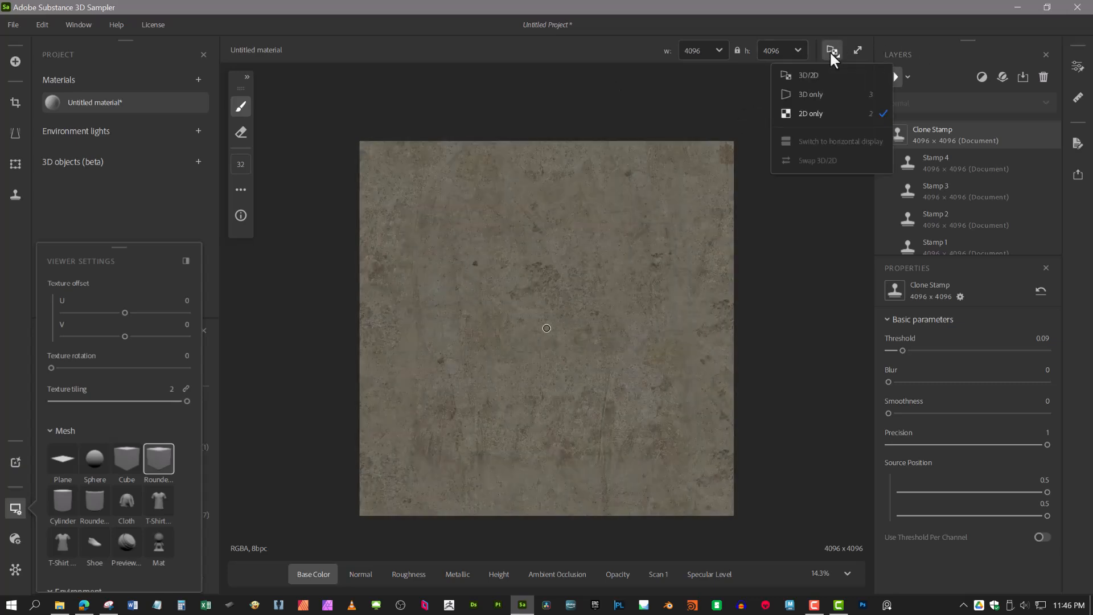
click(815, 75)
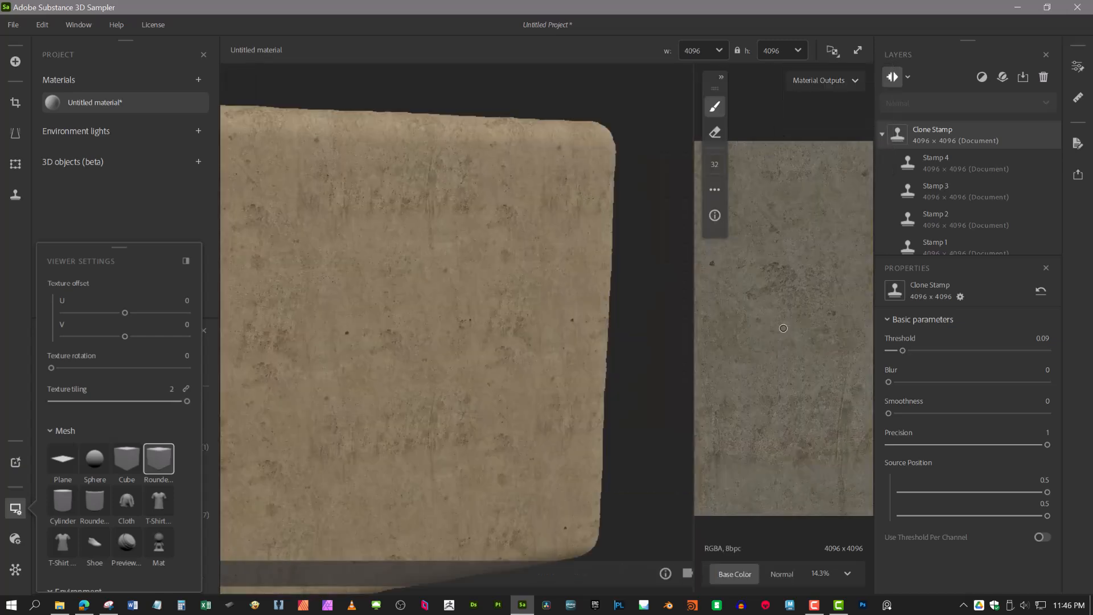
drag(639, 340, 613, 334)
scroll(644, 312, down, 3)
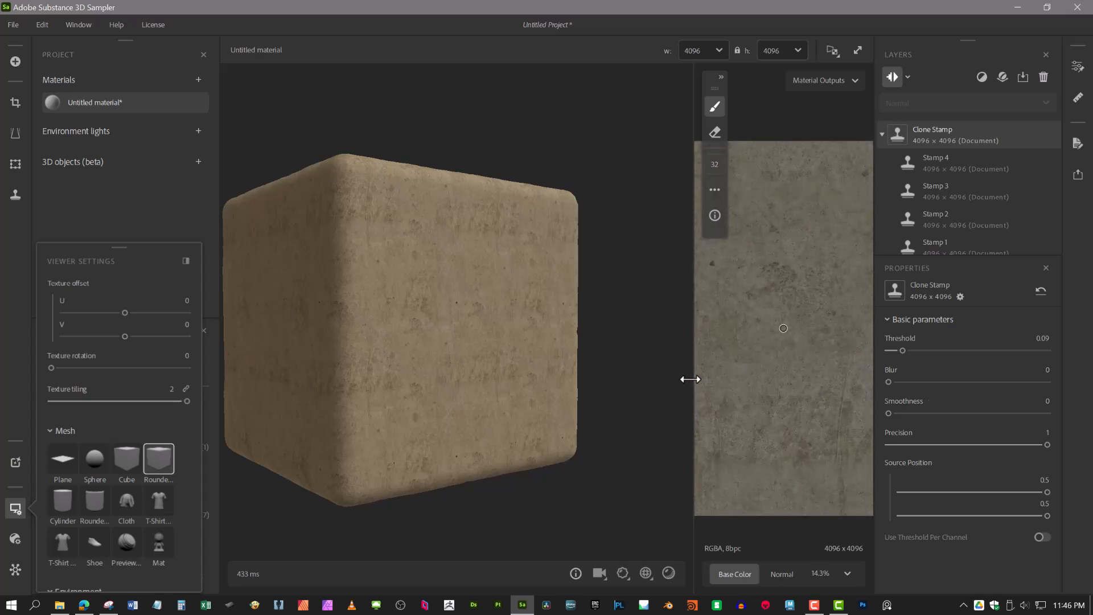
drag(693, 379, 604, 379)
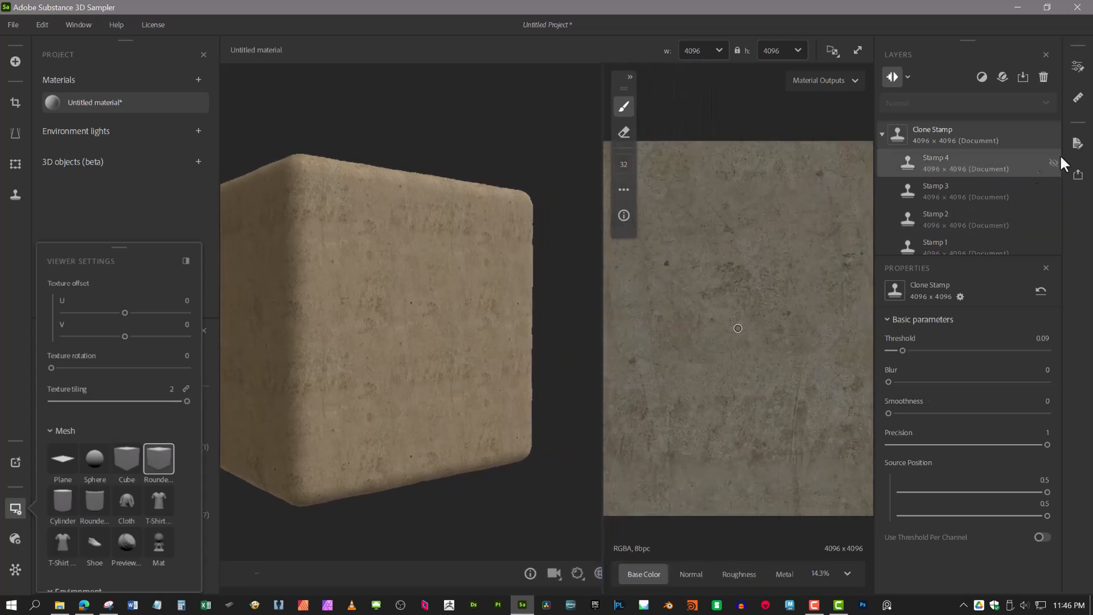
Review the material's general export settings, PNG format and channels to export, and leave without exporting.
click(1078, 174)
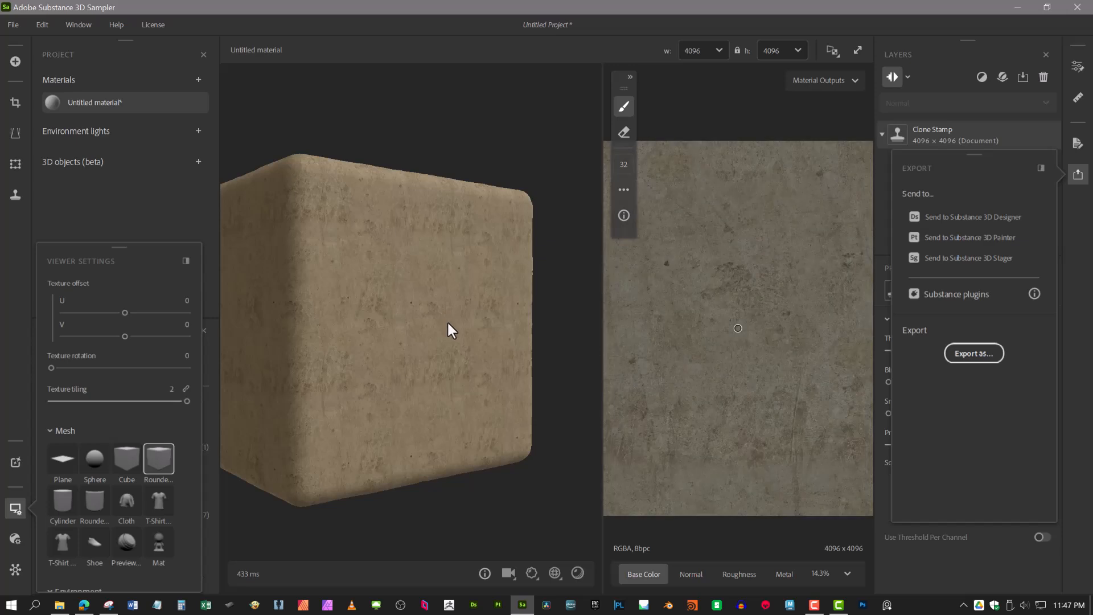
click(971, 355)
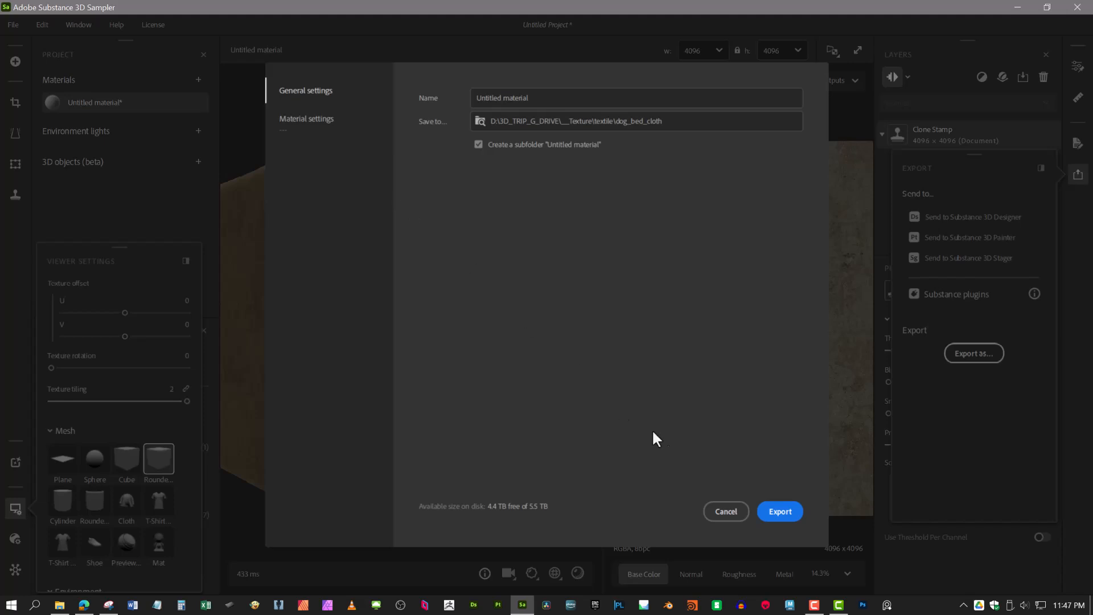
click(316, 117)
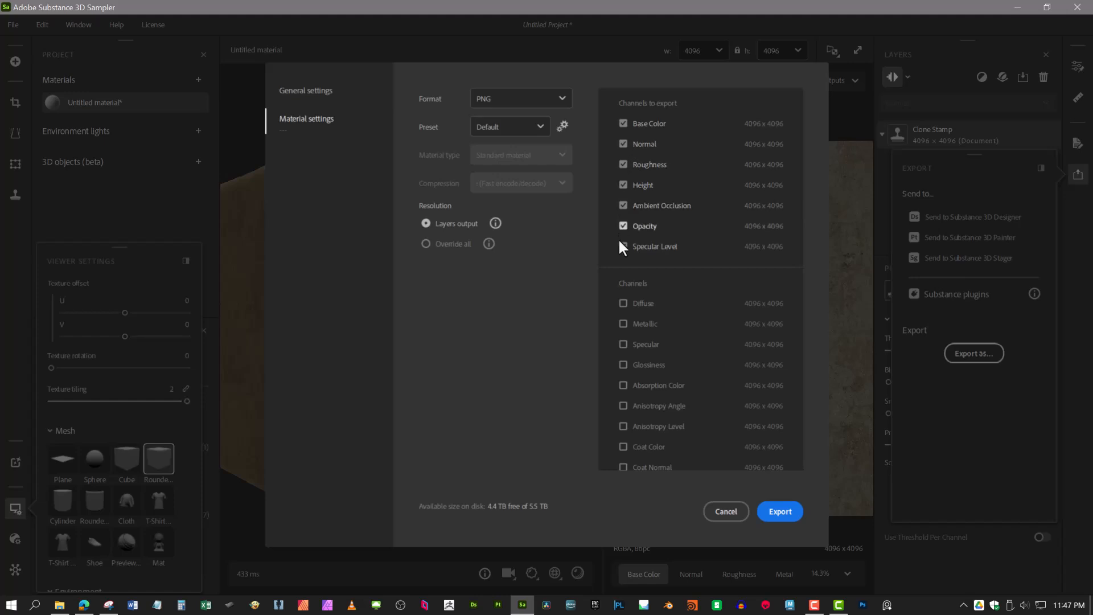
click(623, 205)
click(623, 205)
click(726, 511)
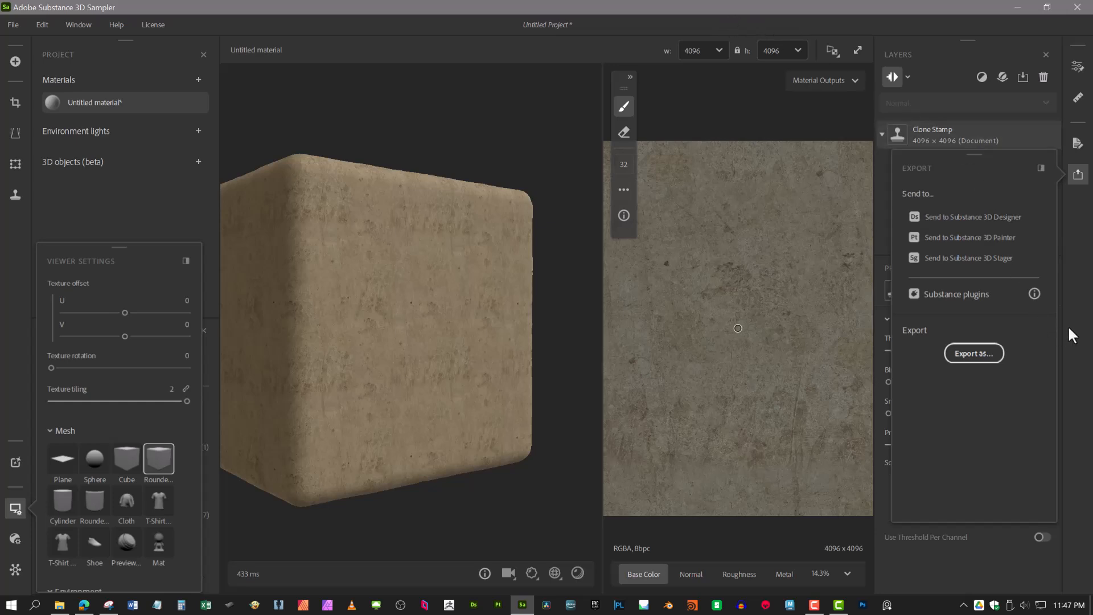
click(1078, 175)
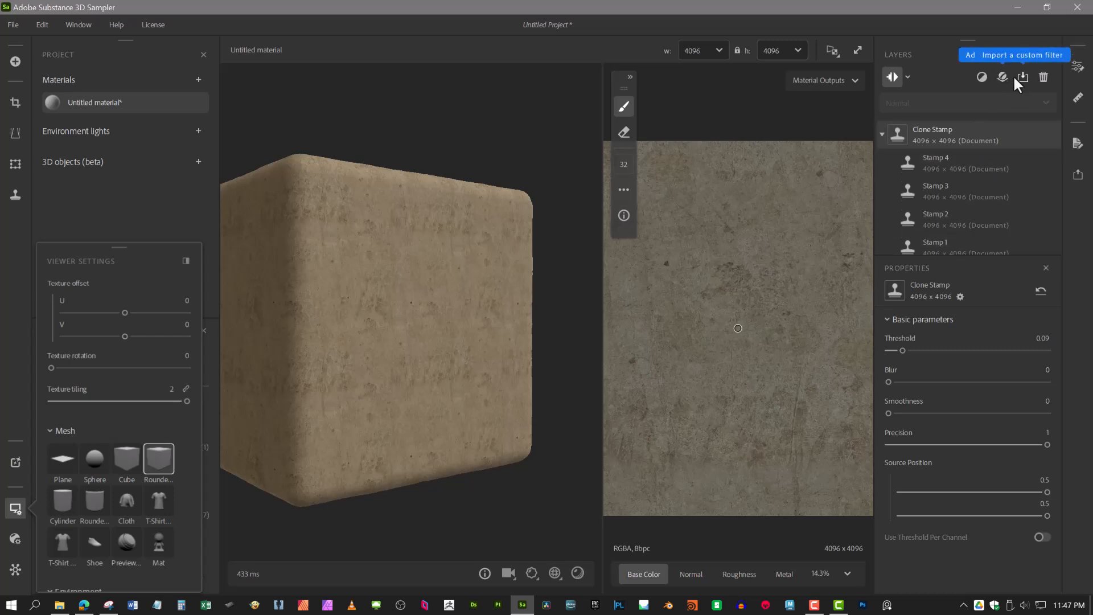
Add a Floor Tiles filter above the Clone Stamp layer.
click(983, 77)
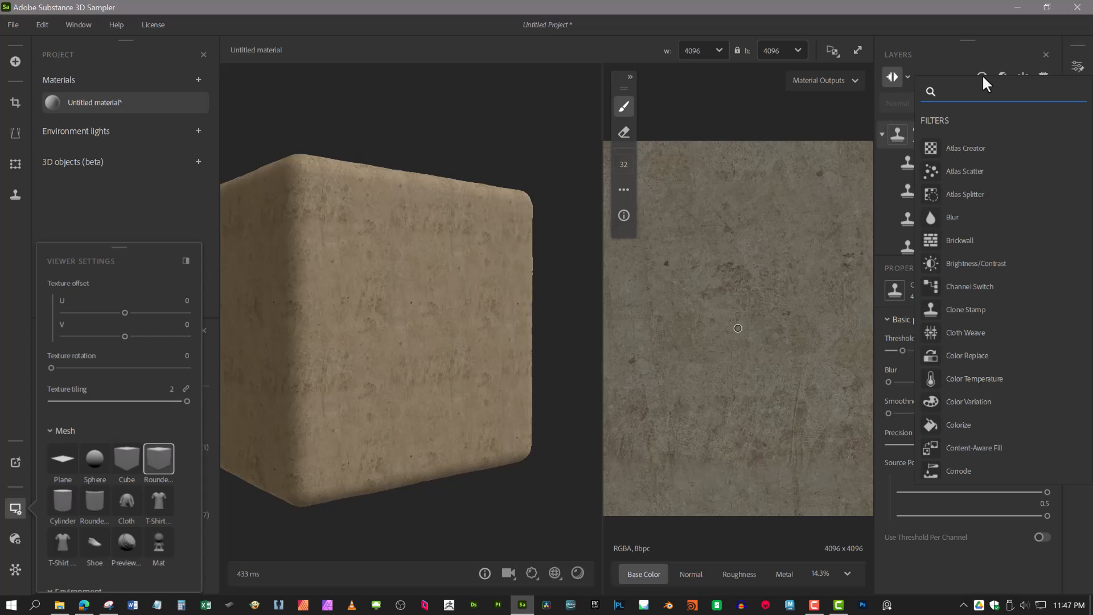
scroll(1020, 266, down, 3)
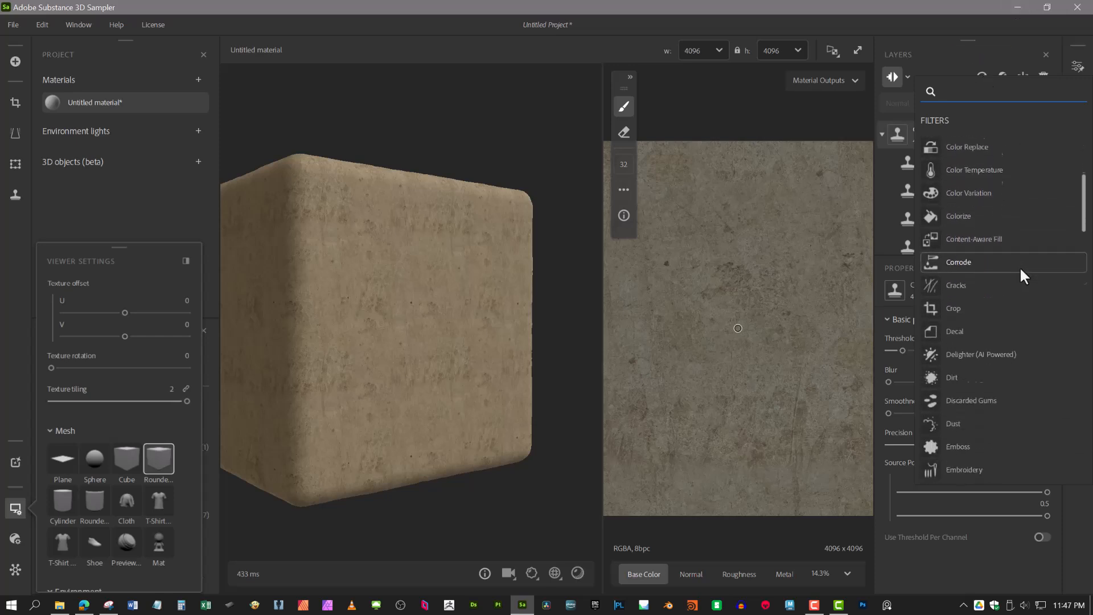
scroll(996, 313, down, 3)
click(962, 469)
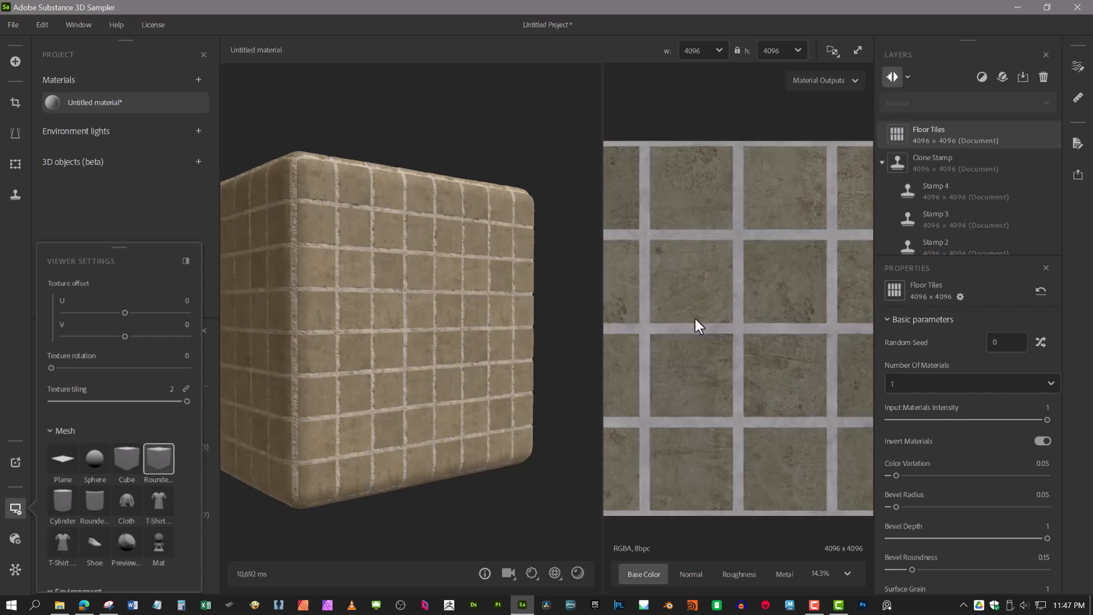
Set the 3D view's Displacement quality to 0.42, keeping Height Scale at 0.05, and check the tile joints on the cube.
scroll(696, 320, down, 2)
mouse_move(422, 313)
mouse_down()
mouse_move(385, 310)
mouse_move(415, 305)
mouse_up()
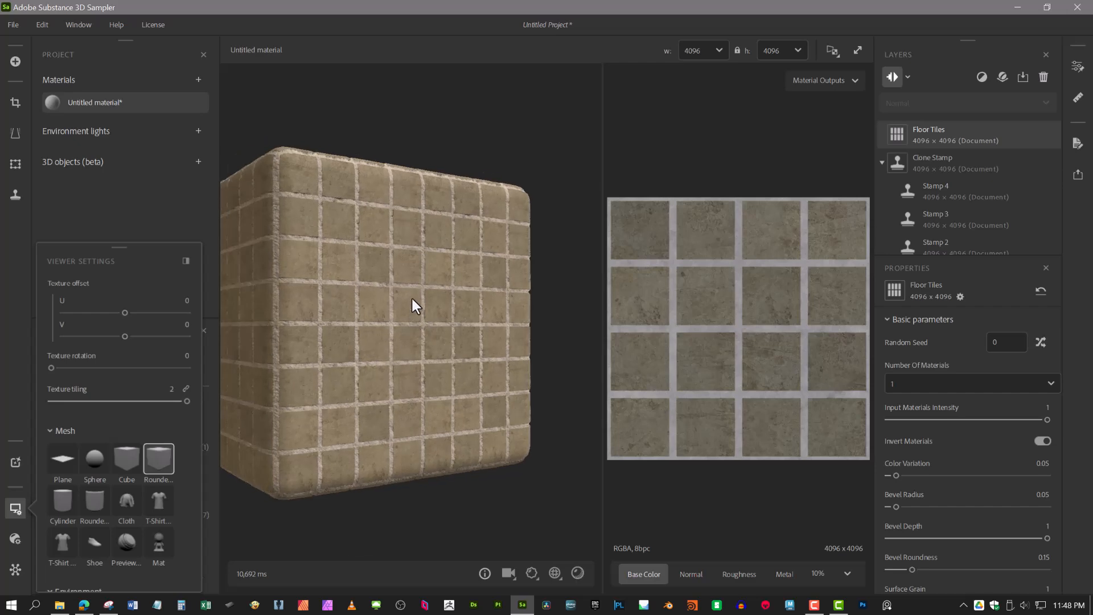
scroll(416, 304, up, 5)
scroll(428, 312, up, 4)
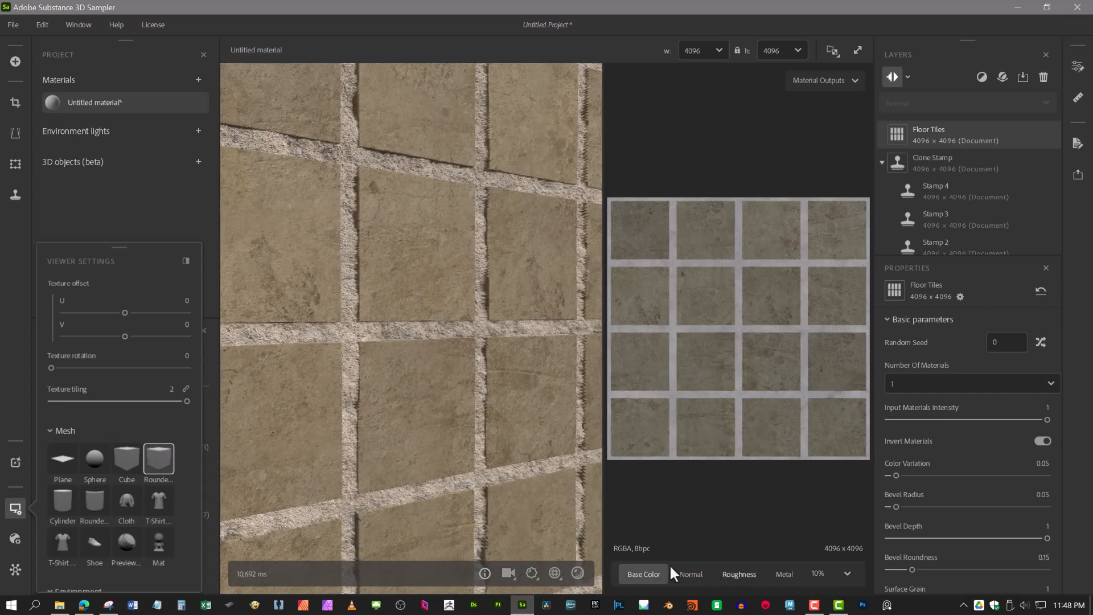
click(531, 573)
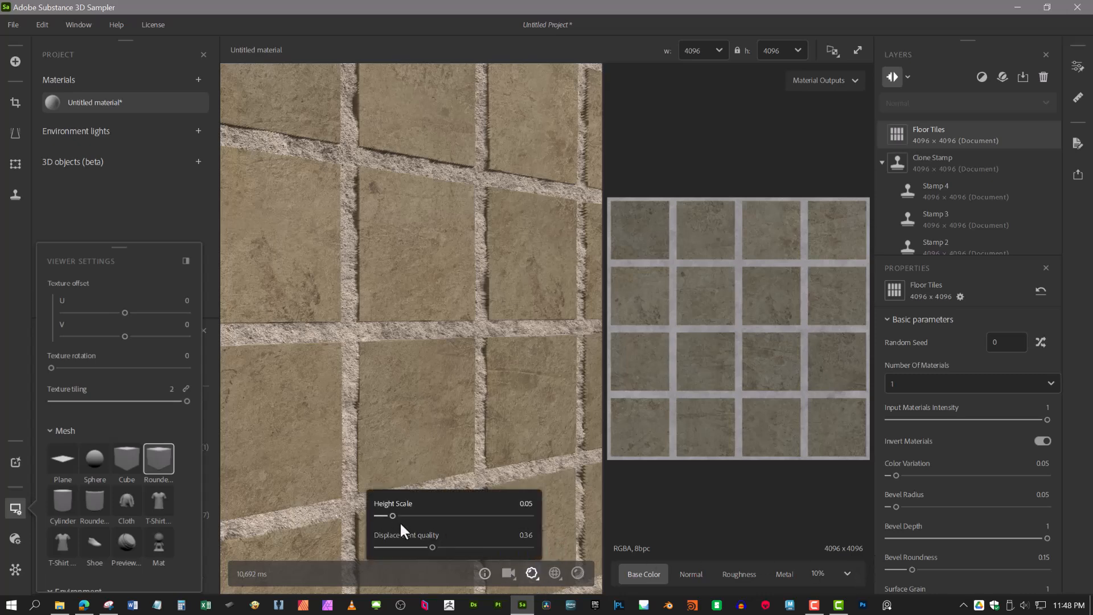
click(438, 546)
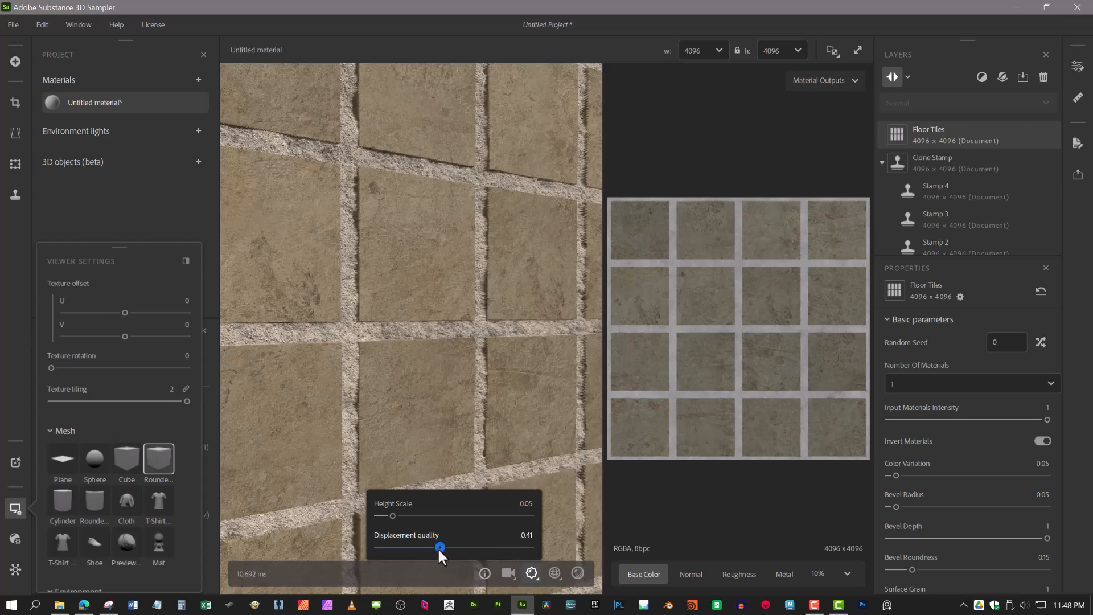
drag(439, 548, 441, 548)
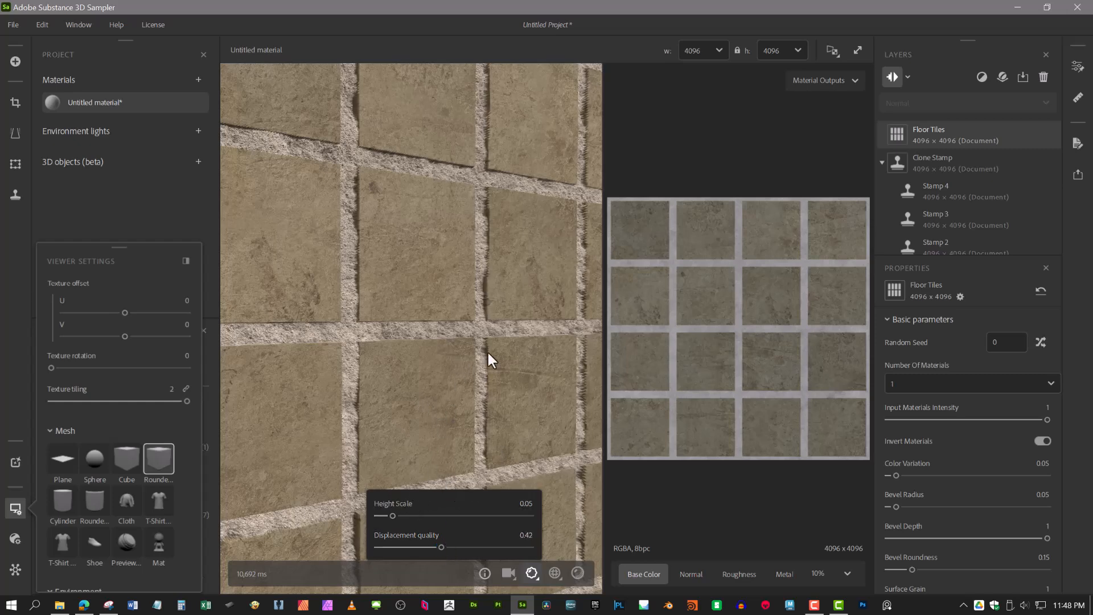
mouse_move(388, 514)
mouse_down()
mouse_move(467, 516)
mouse_move(394, 508)
mouse_up()
scroll(402, 383, down, 4)
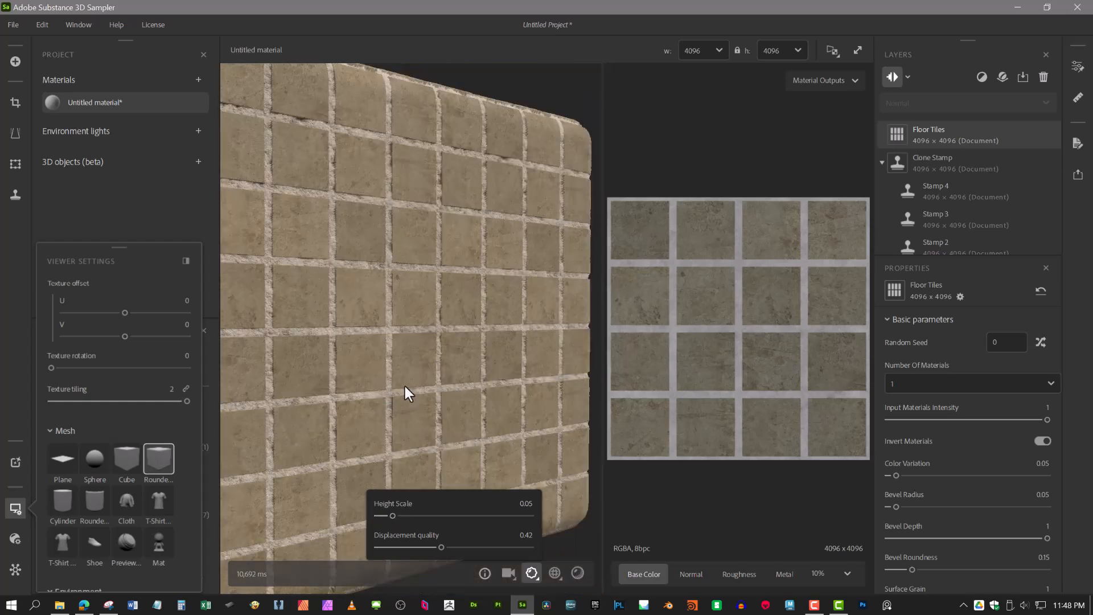
click(681, 115)
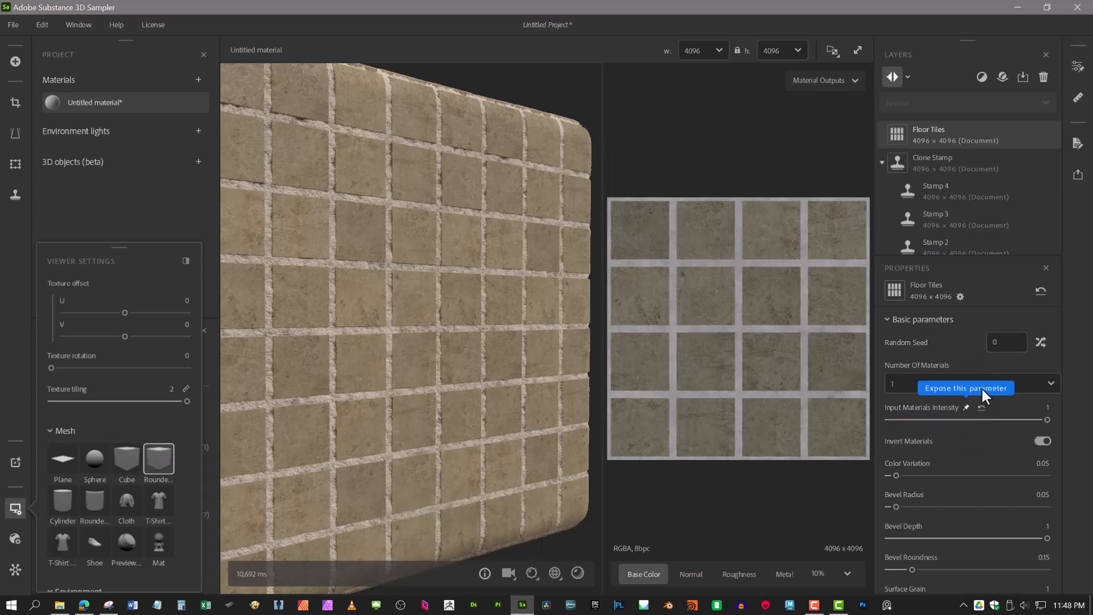
Try the Floor Tiles Color Variation at 0.88 and 0.2, and settle on 0.14.
scroll(987, 380, down, 1)
scroll(968, 391, down, 2)
scroll(952, 405, up, 2)
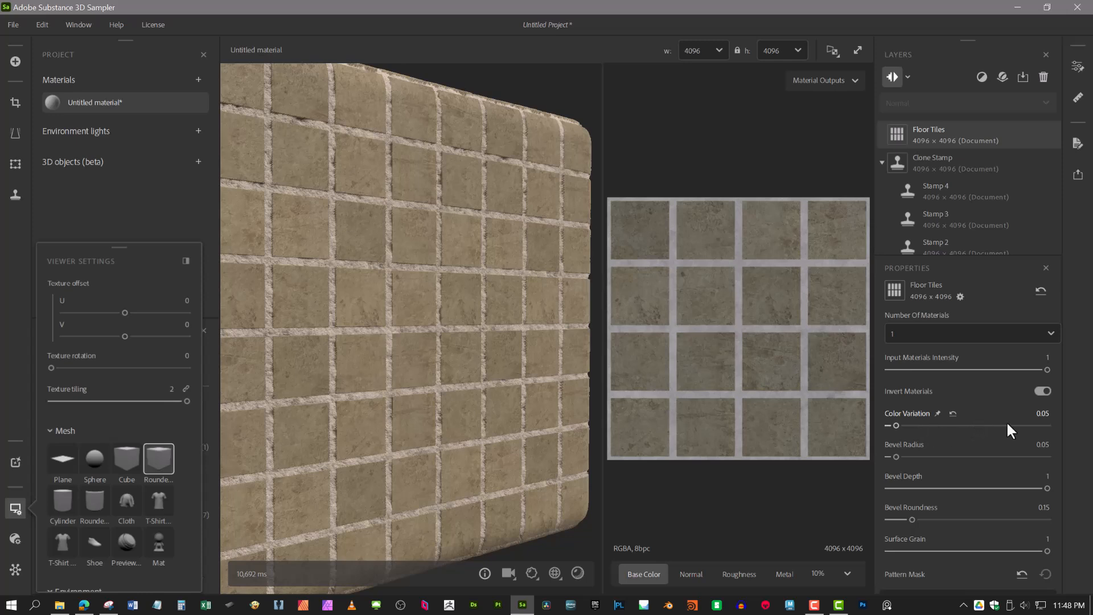
click(1028, 426)
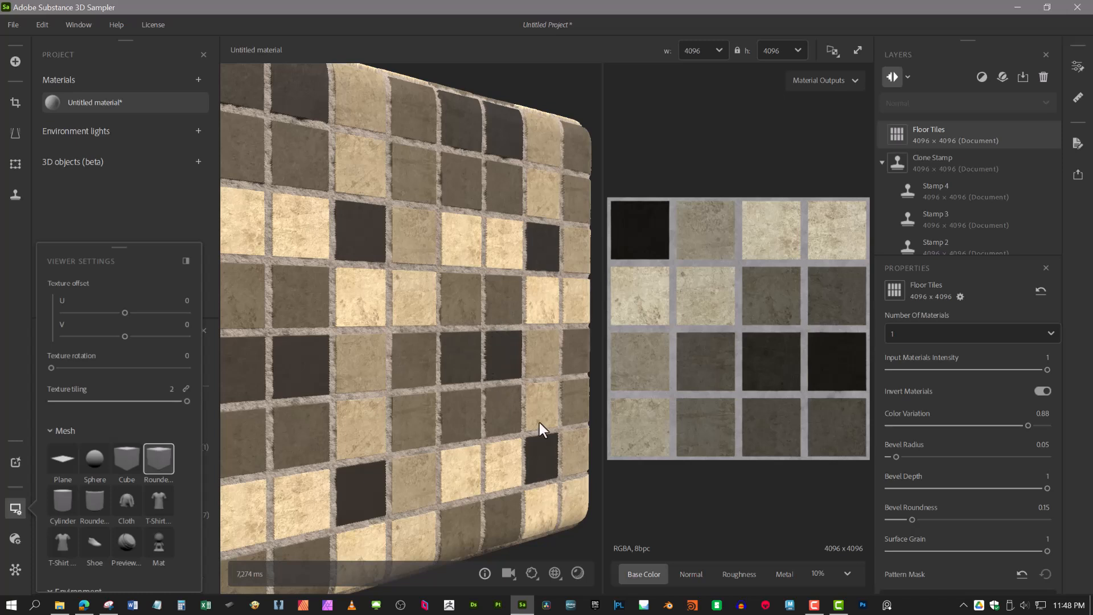
click(918, 426)
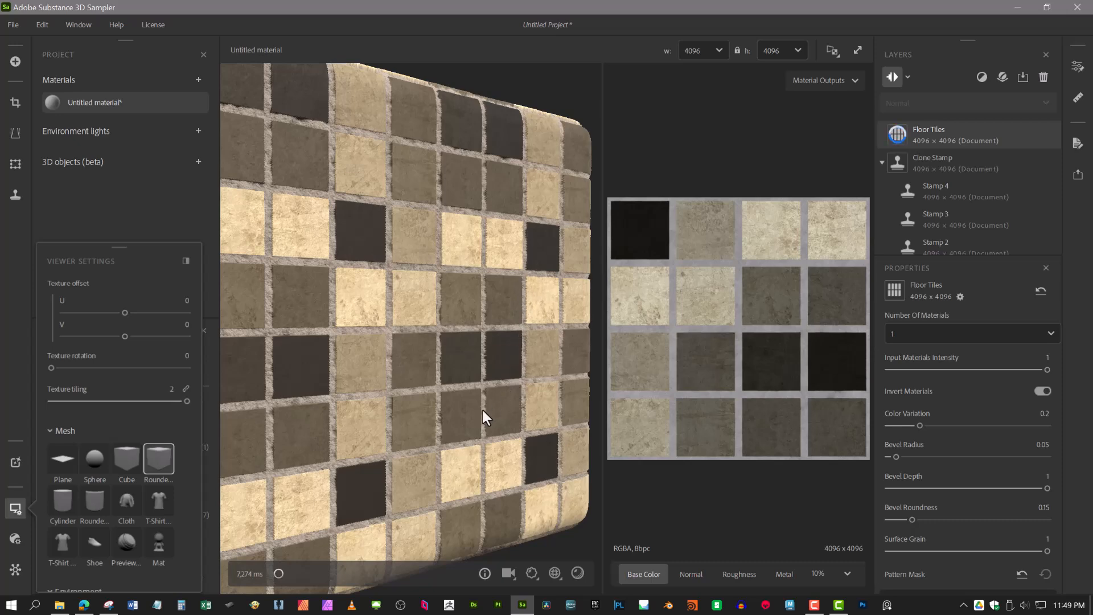
click(910, 426)
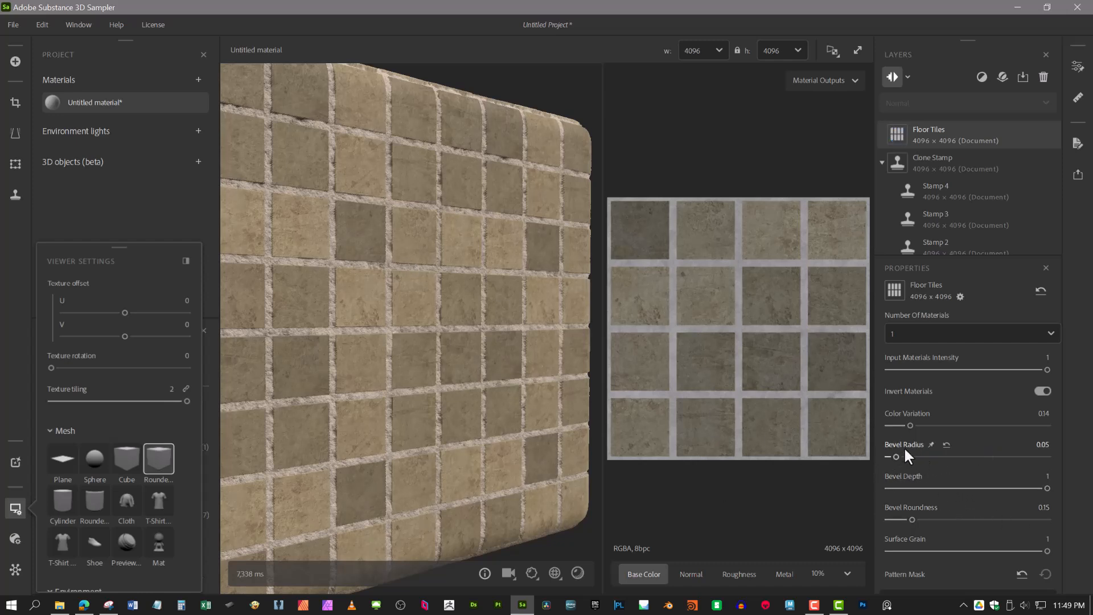
Try the Floor Tiles Bevel Radius at 1 and inspect the joints up close in the 2D and 3D views.
scroll(810, 373, up, 6)
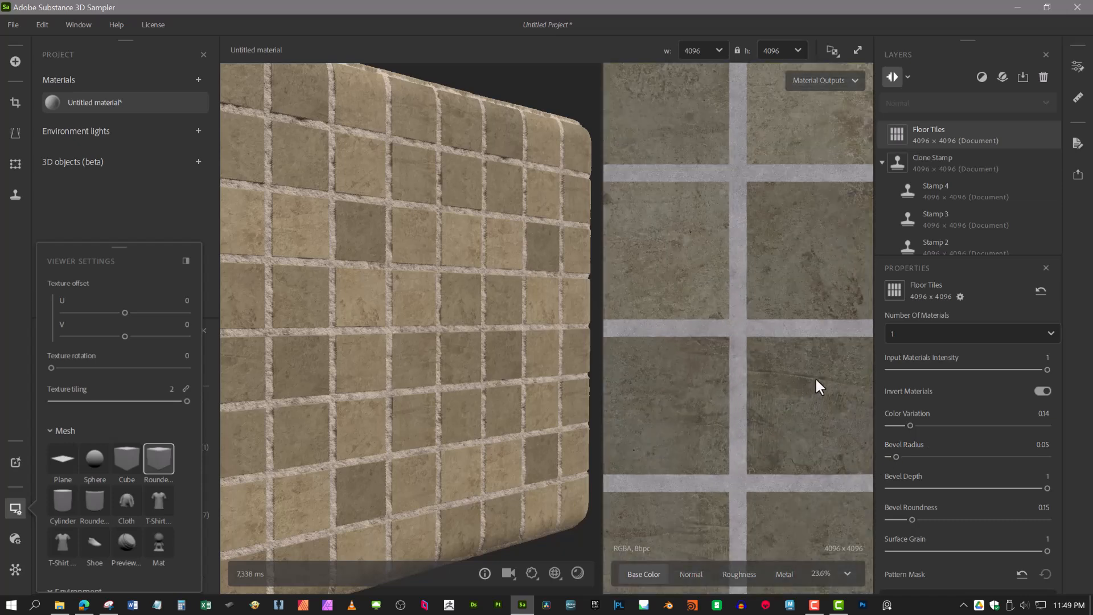
click(1045, 456)
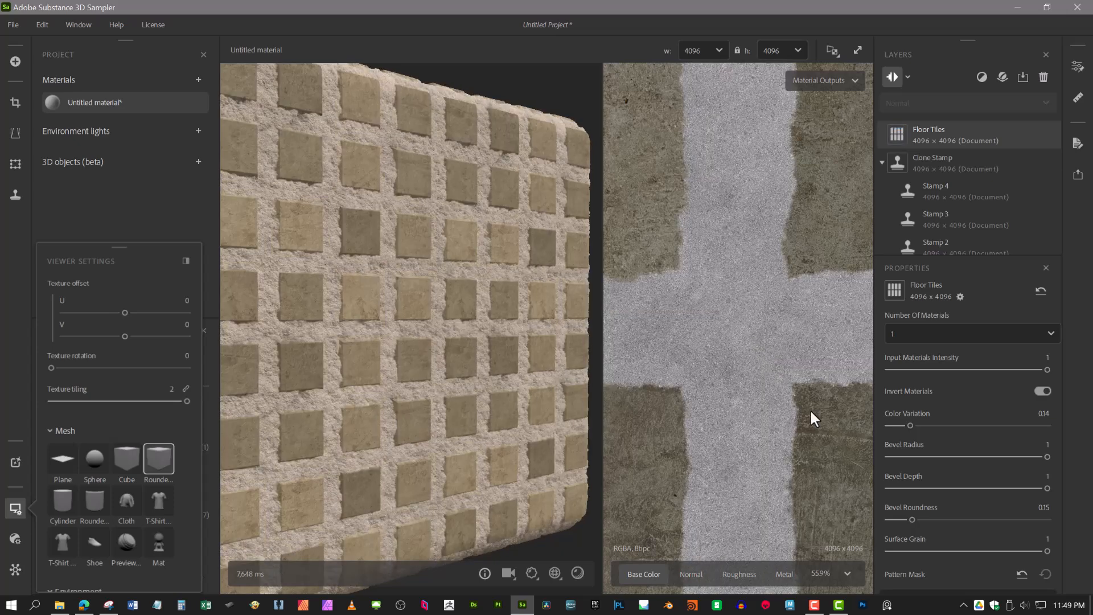
scroll(757, 387, down, 5)
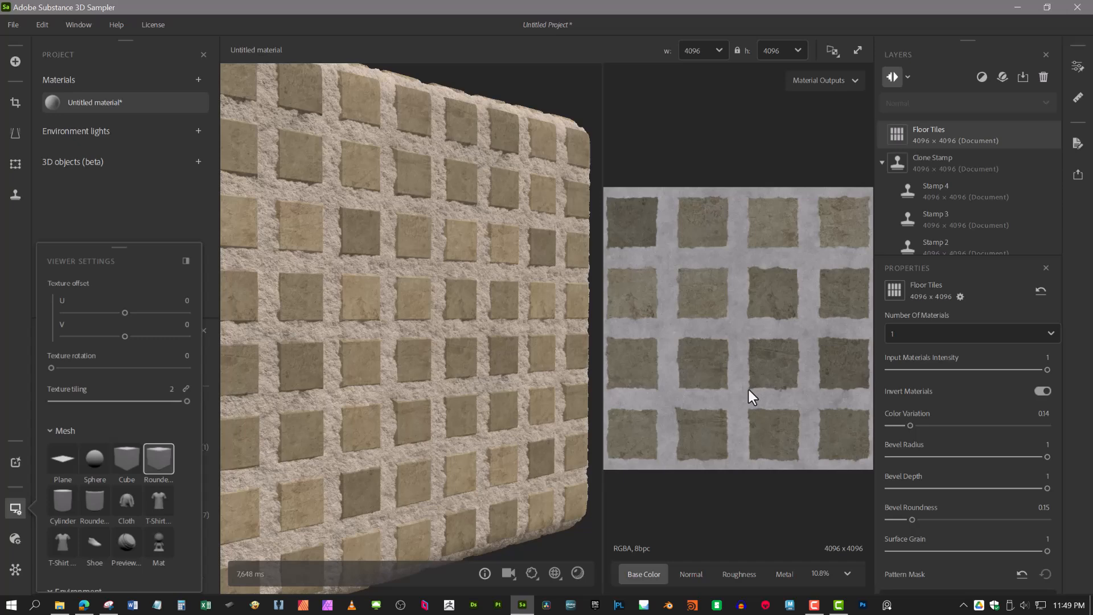
scroll(741, 385, up, 3)
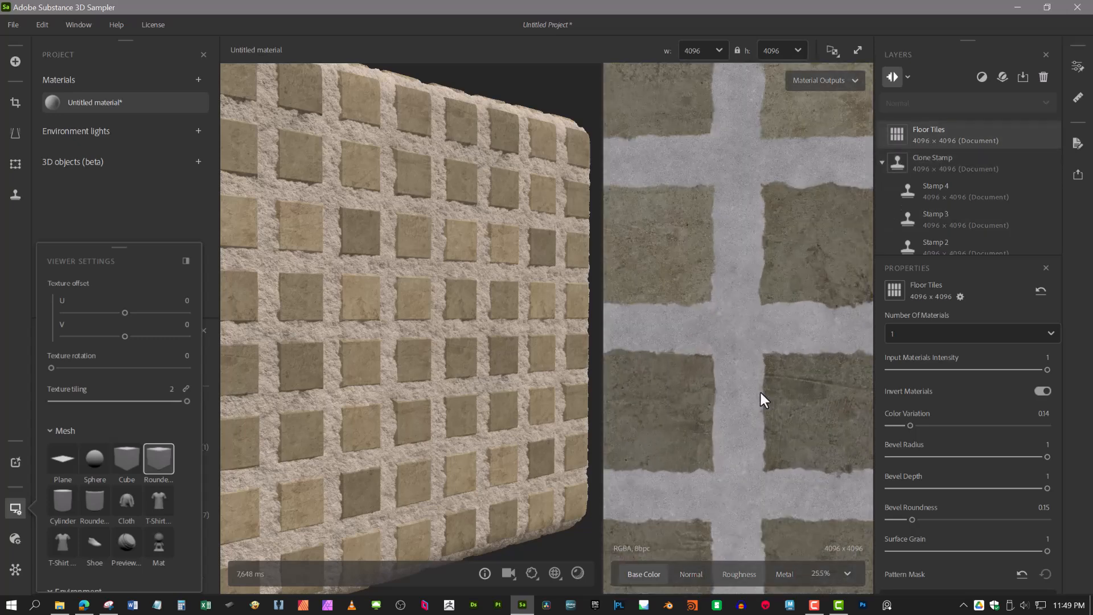
scroll(746, 391, up, 2)
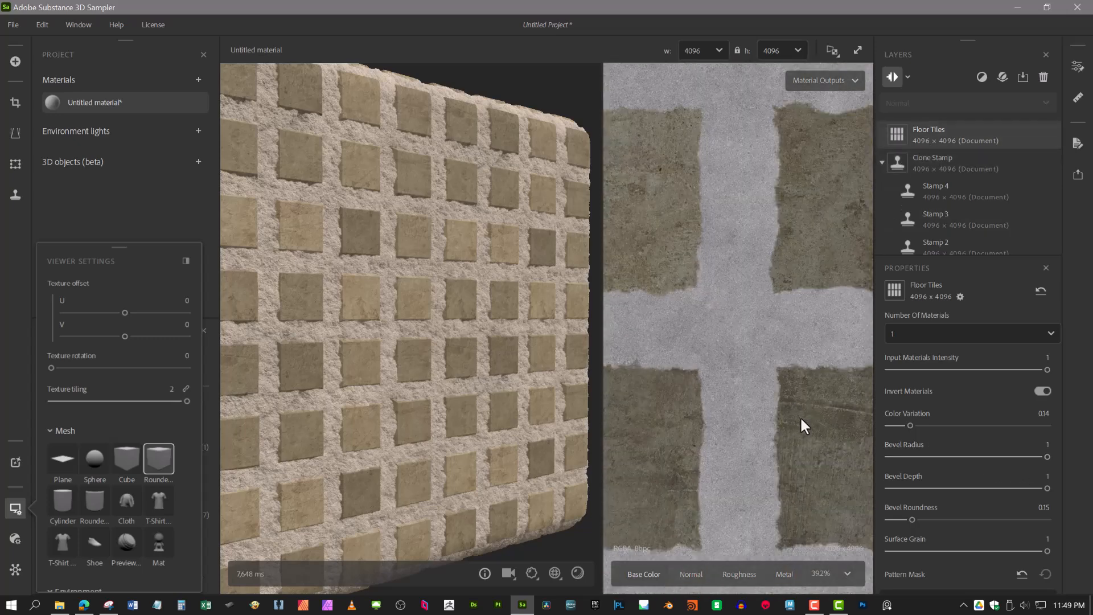
scroll(803, 418, up, 2)
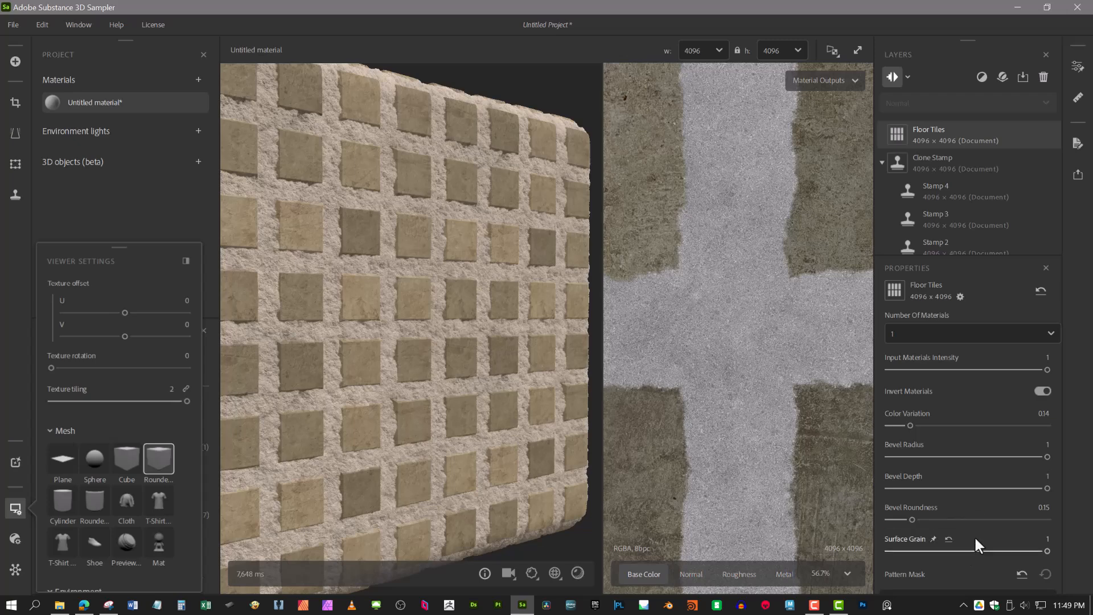
scroll(374, 322, up, 4)
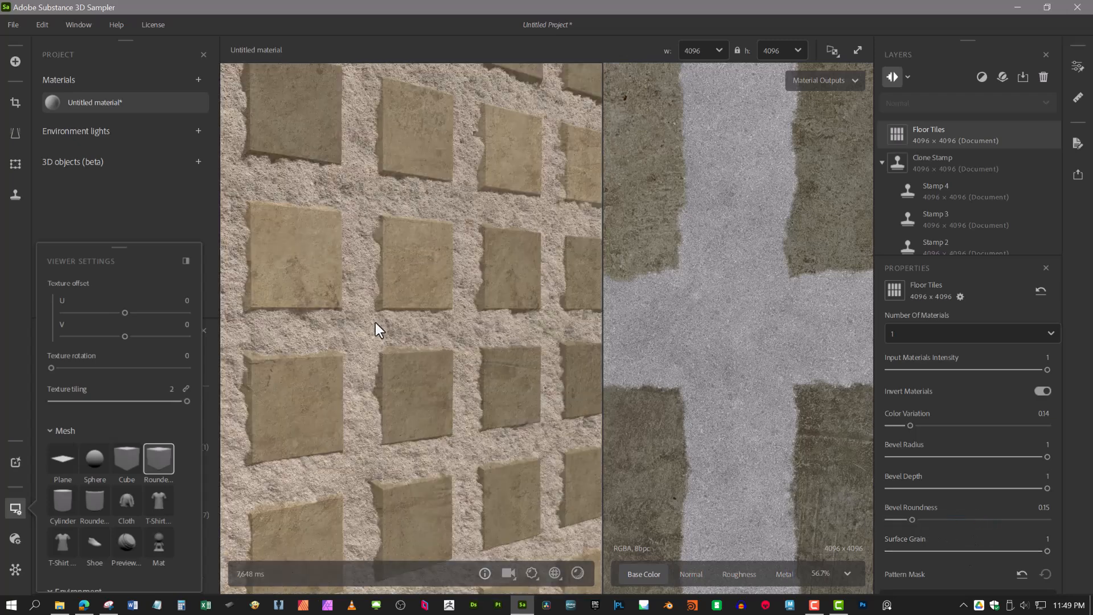
scroll(368, 330, up, 3)
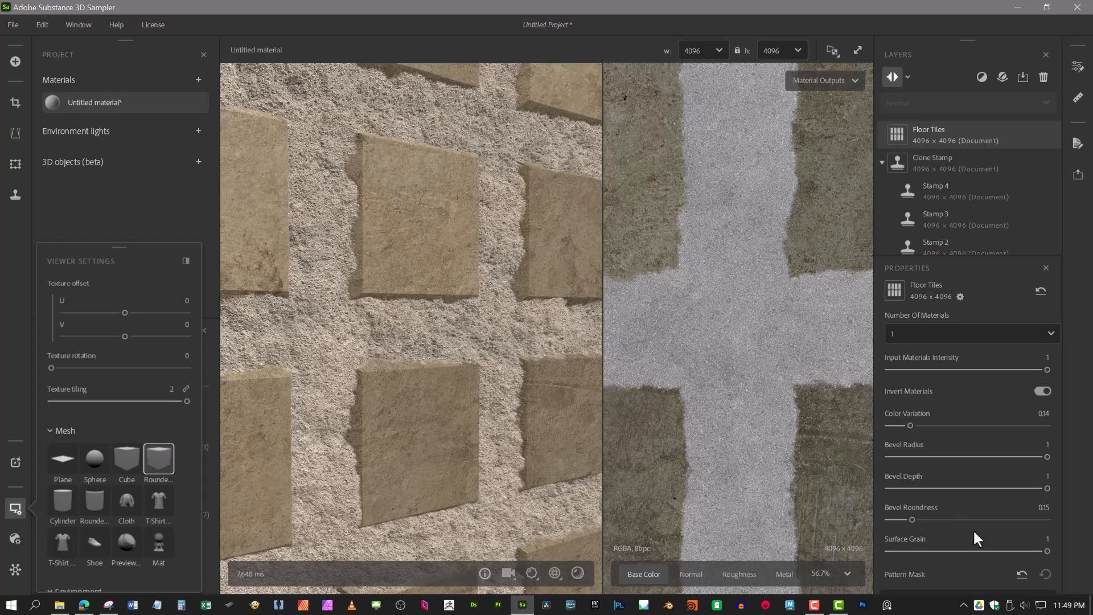
Try a Pattern Rotation of 0.09 on the Square Tile pattern mask and reset it to its default.
scroll(971, 484, up, 2)
scroll(972, 483, down, 2)
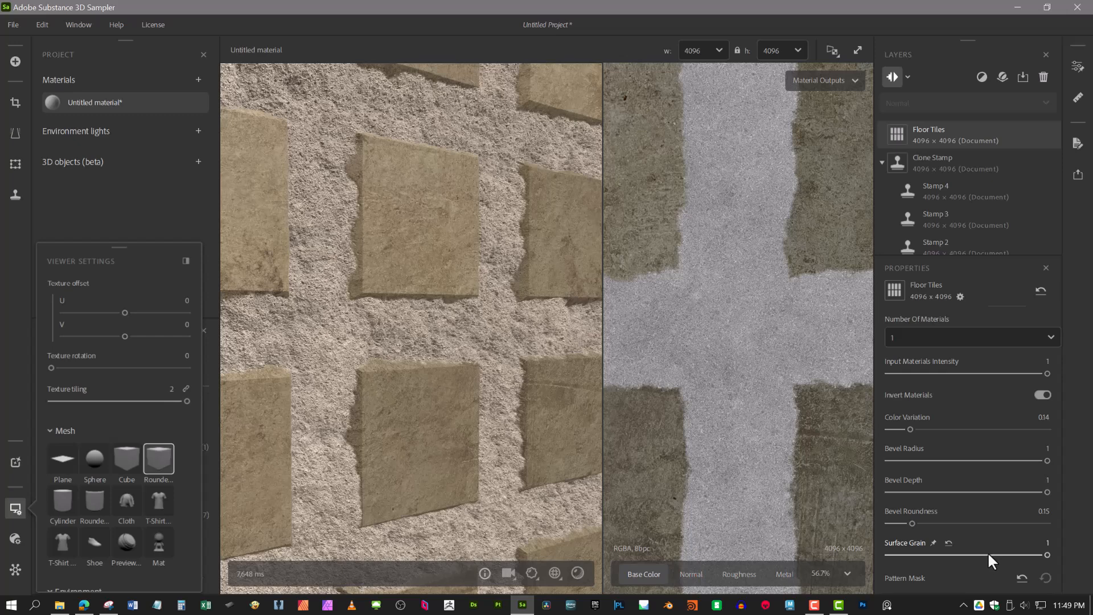
scroll(988, 549, down, 10)
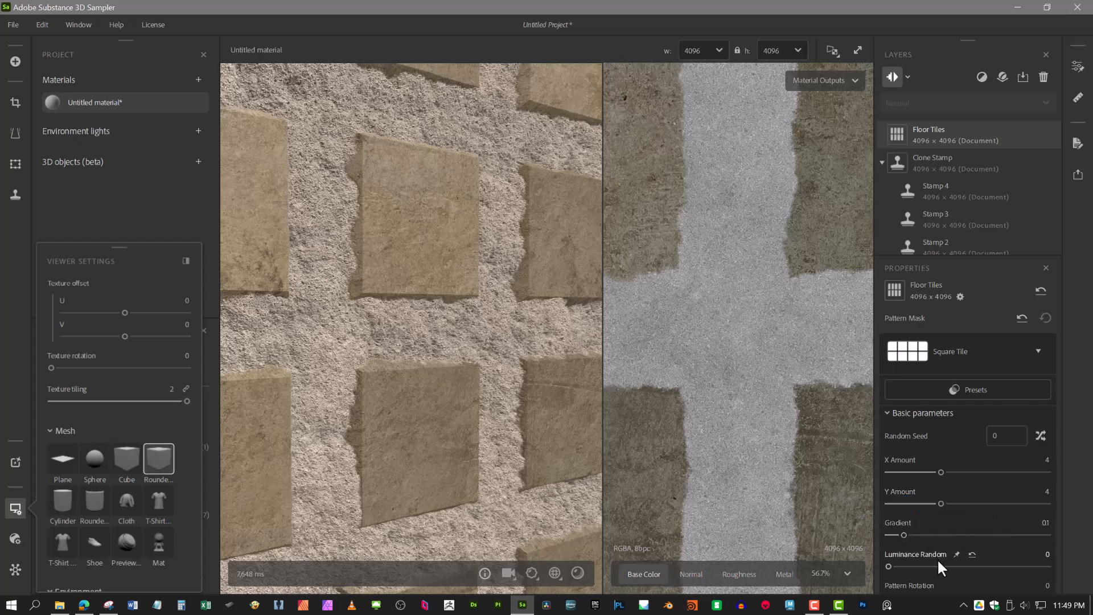
scroll(970, 491, up, 2)
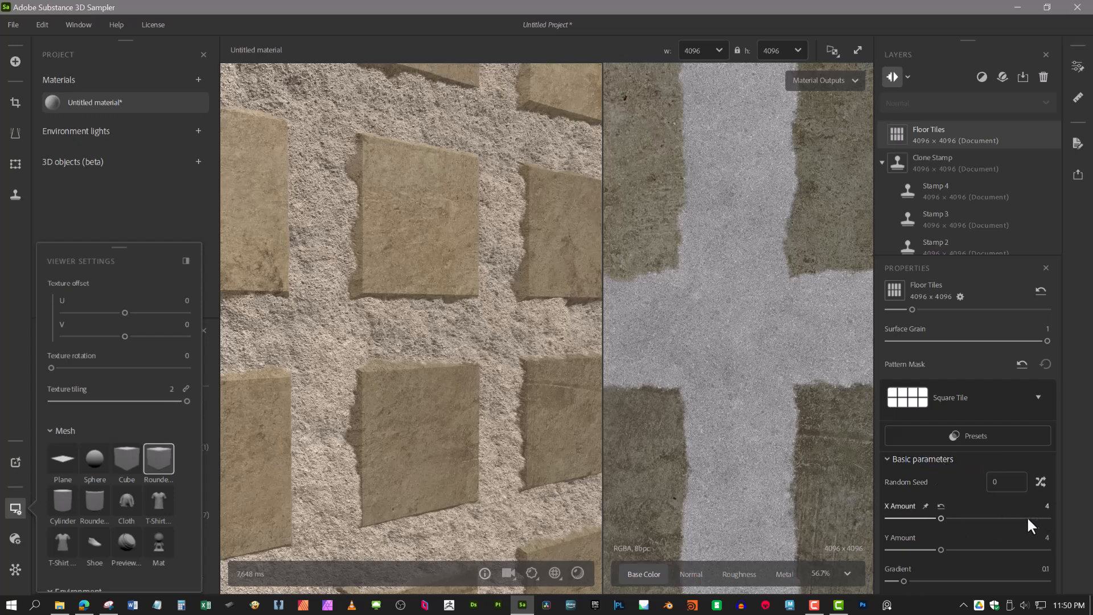
scroll(997, 527, down, 2)
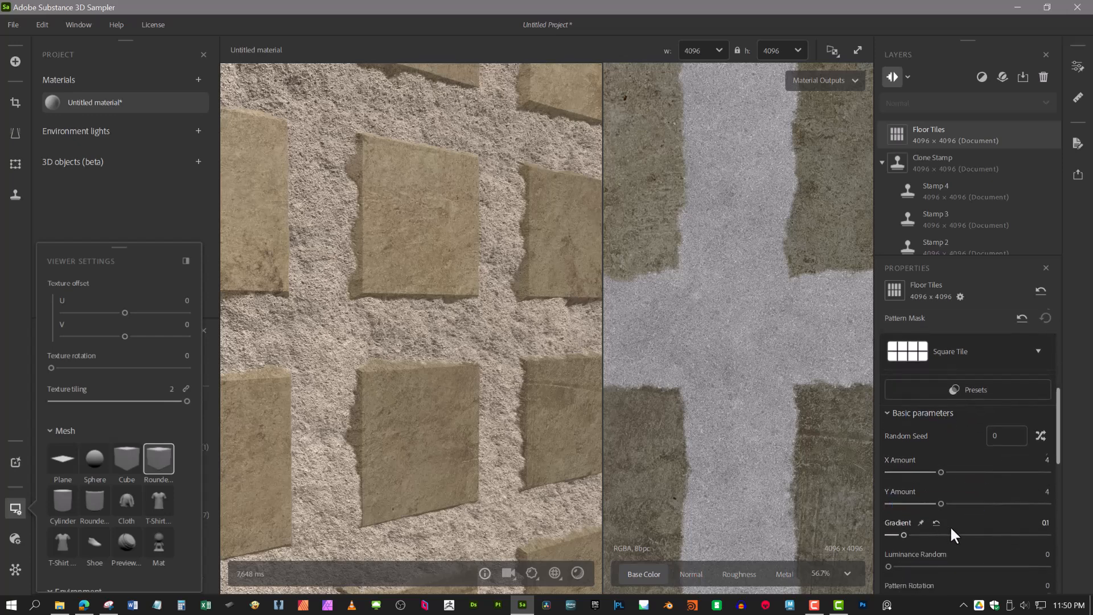
scroll(950, 525, down, 2)
scroll(952, 525, down, 2)
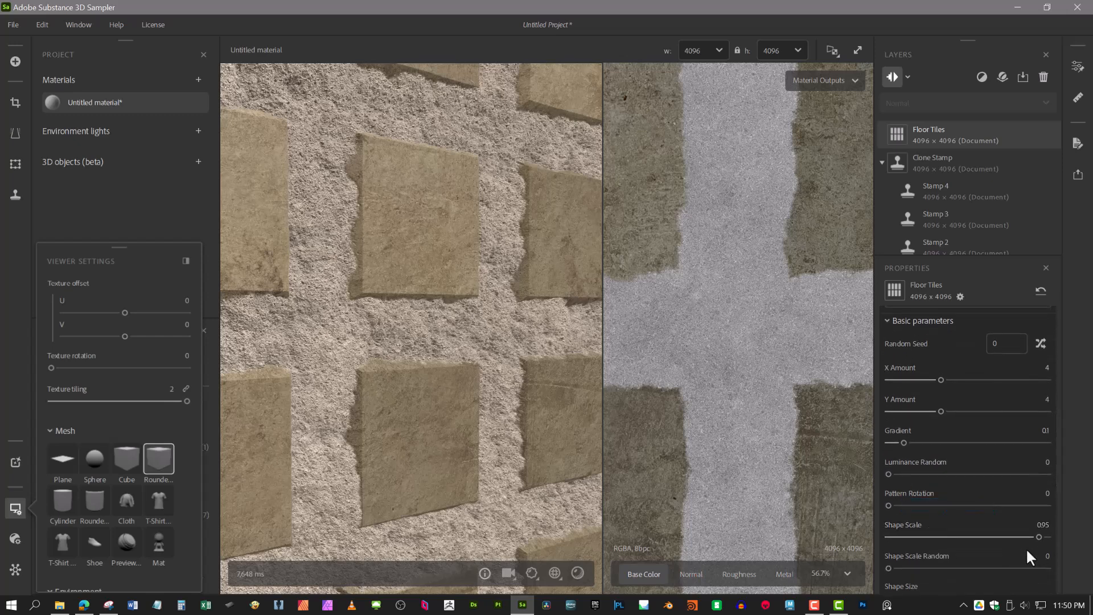
click(903, 506)
scroll(467, 414, down, 5)
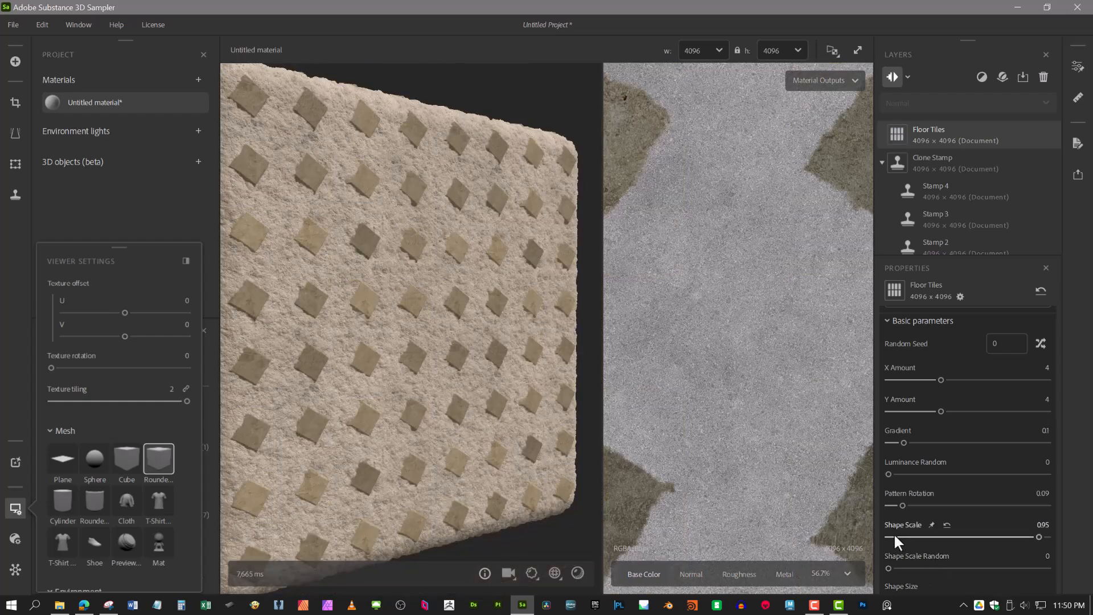
click(959, 493)
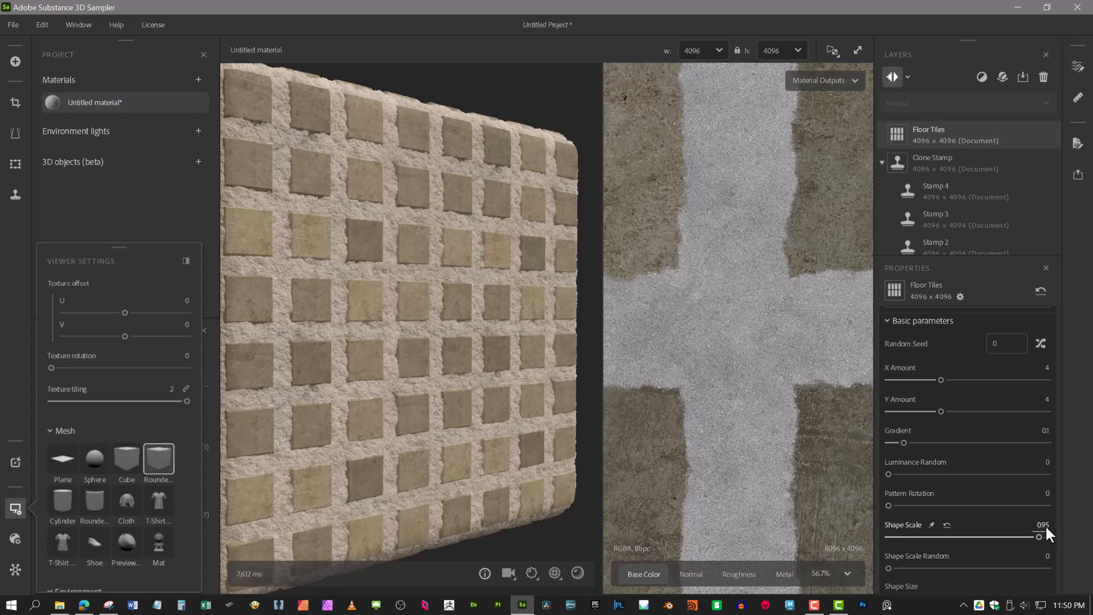
Set the Square Tile pattern's Shape Scale to 1 and check the joints up close on the cube.
double_click(1044, 524)
text(1)
key(Return)
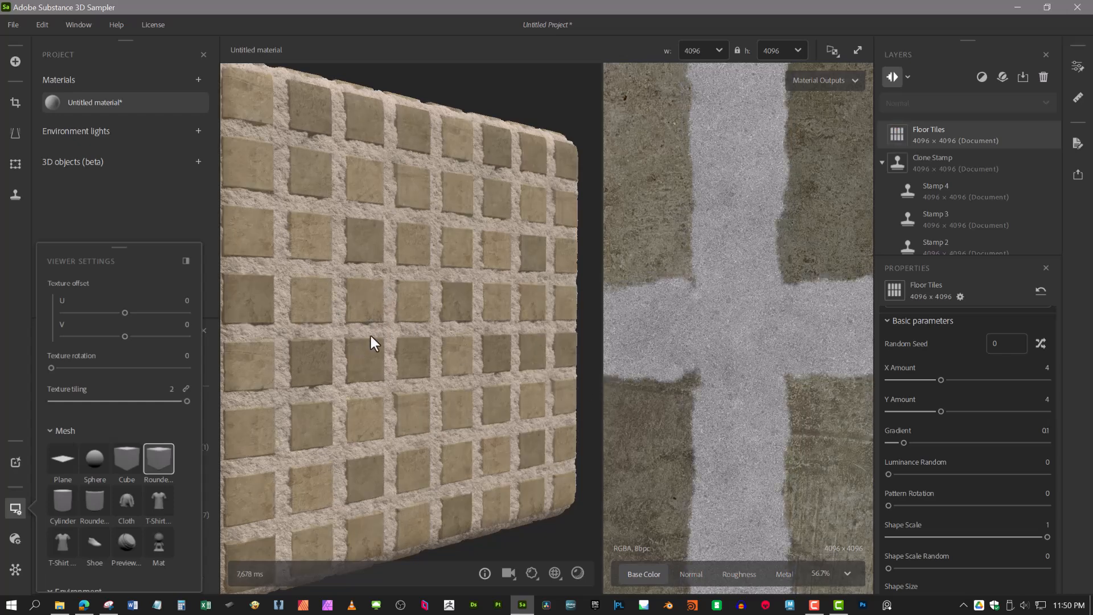
scroll(388, 325, up, 5)
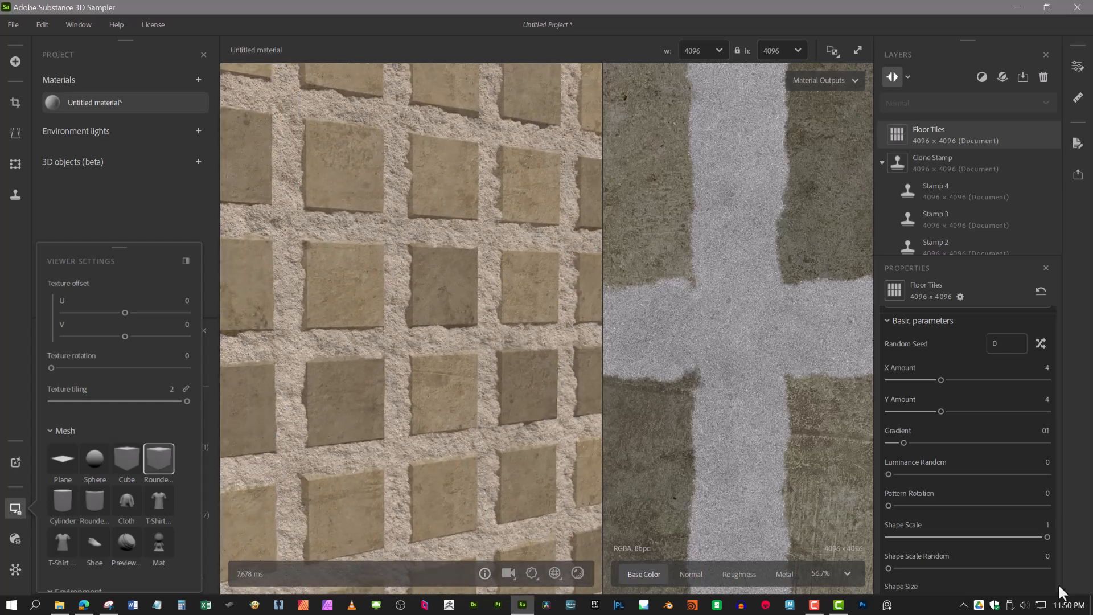
middle_drag(403, 415, 412, 473)
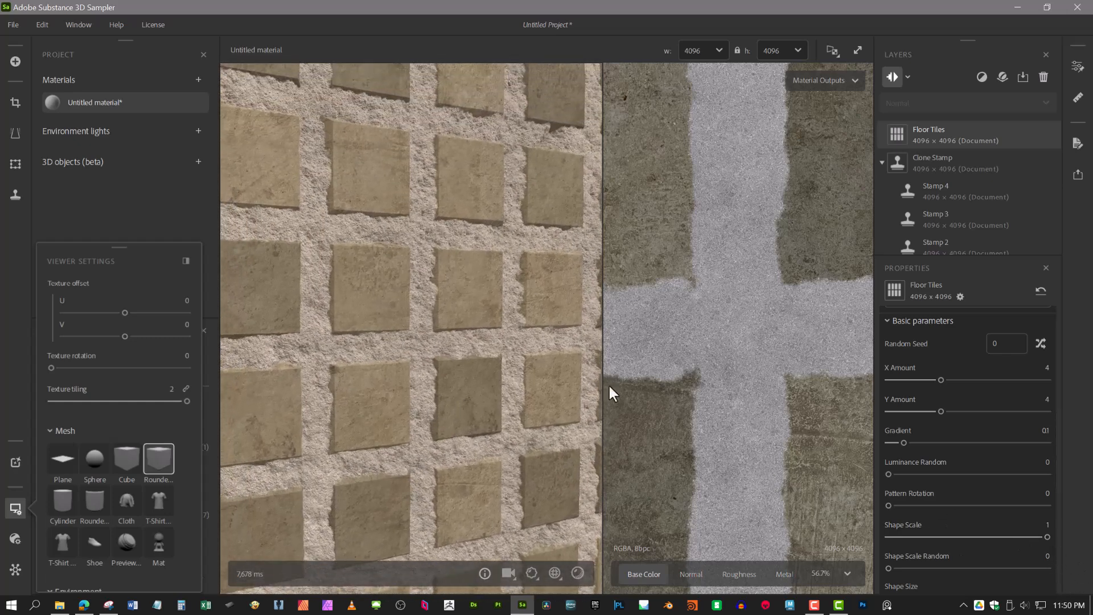
Try the Floor Tiles Bevel Radius at 0.05, settle on 0.15, and check the joints in both views.
scroll(958, 470, up, 4)
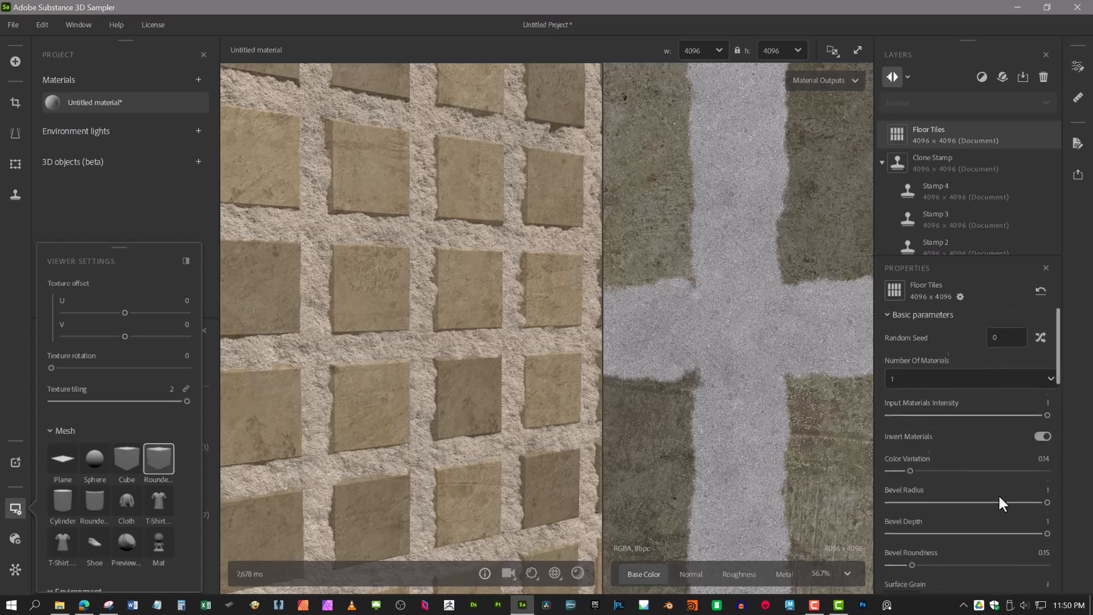
click(888, 460)
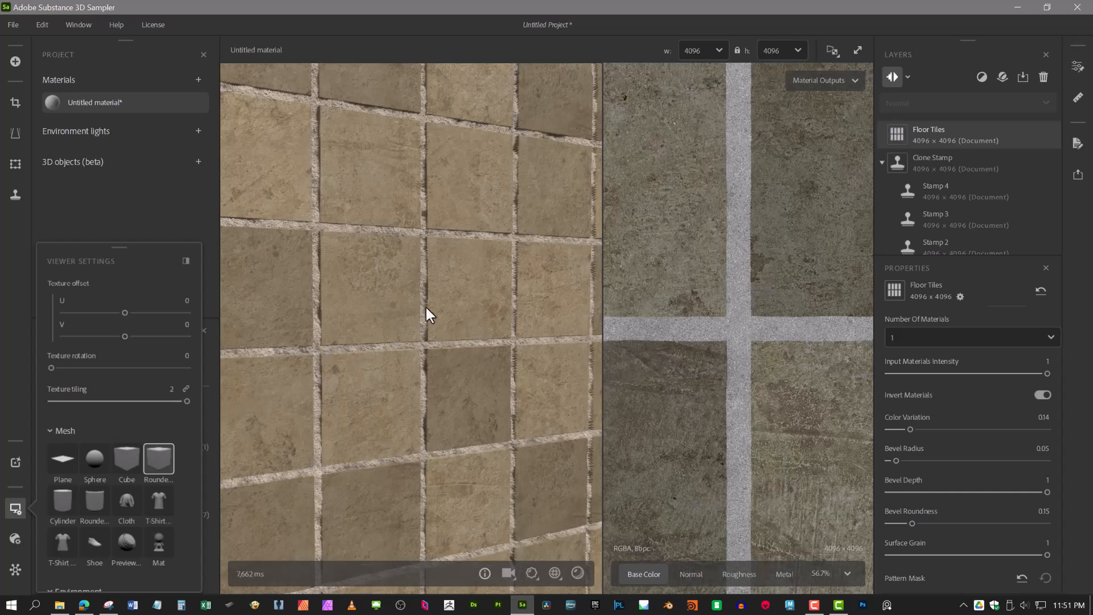
click(913, 461)
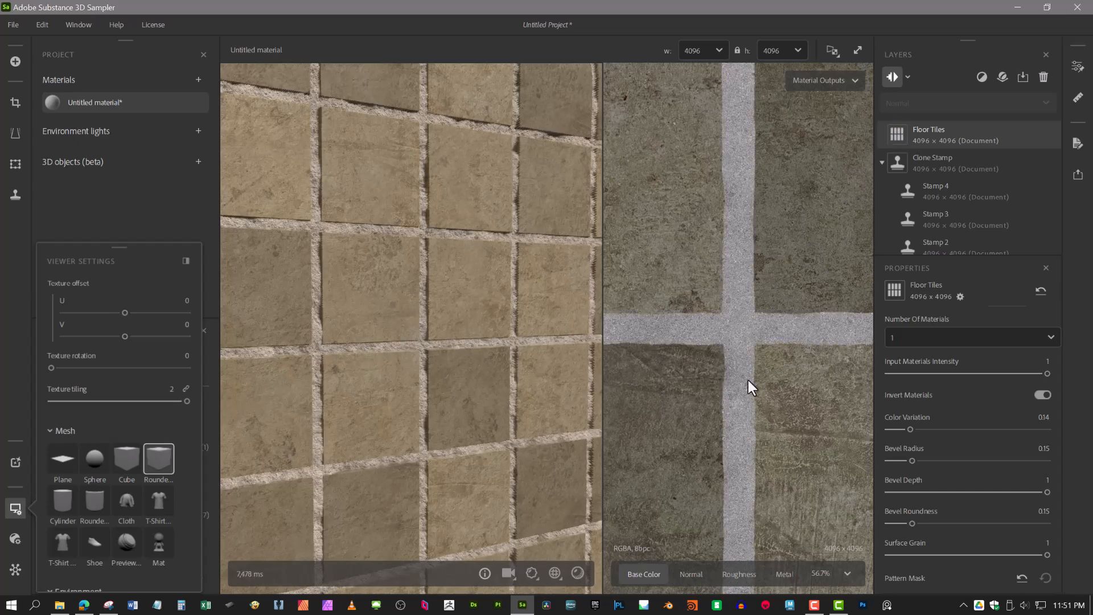
scroll(758, 377, down, 6)
scroll(425, 331, up, 5)
scroll(422, 336, down, 5)
middle_drag(417, 376, 469, 347)
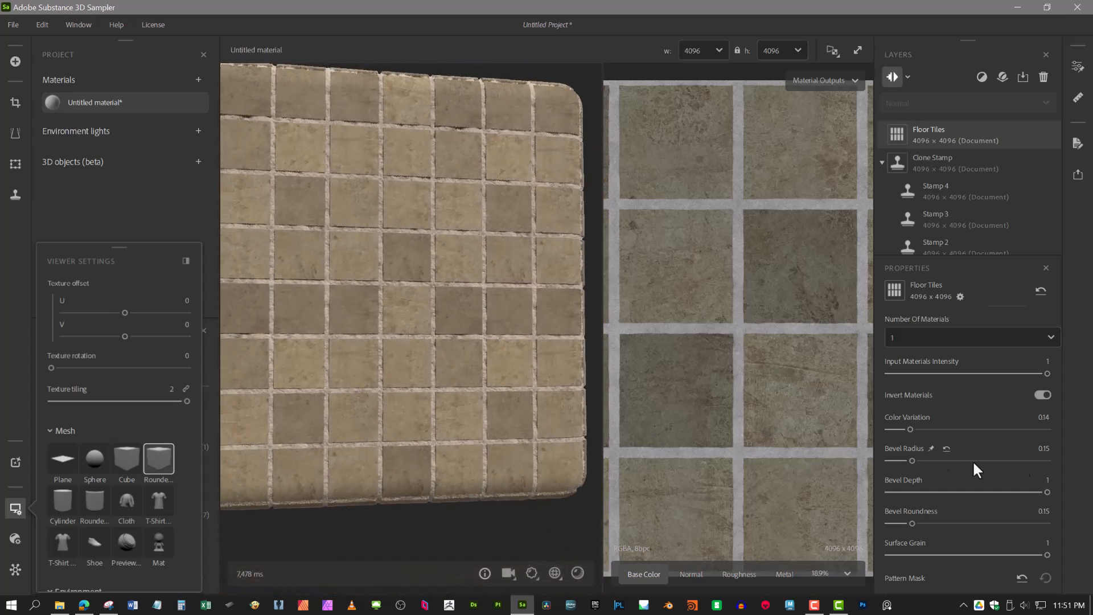
Try the tile pattern's Shape Scale Random at 0.03, 0.76 and 0.29, settle on 0.05, and check the cube from another angle.
scroll(1022, 461, down, 10)
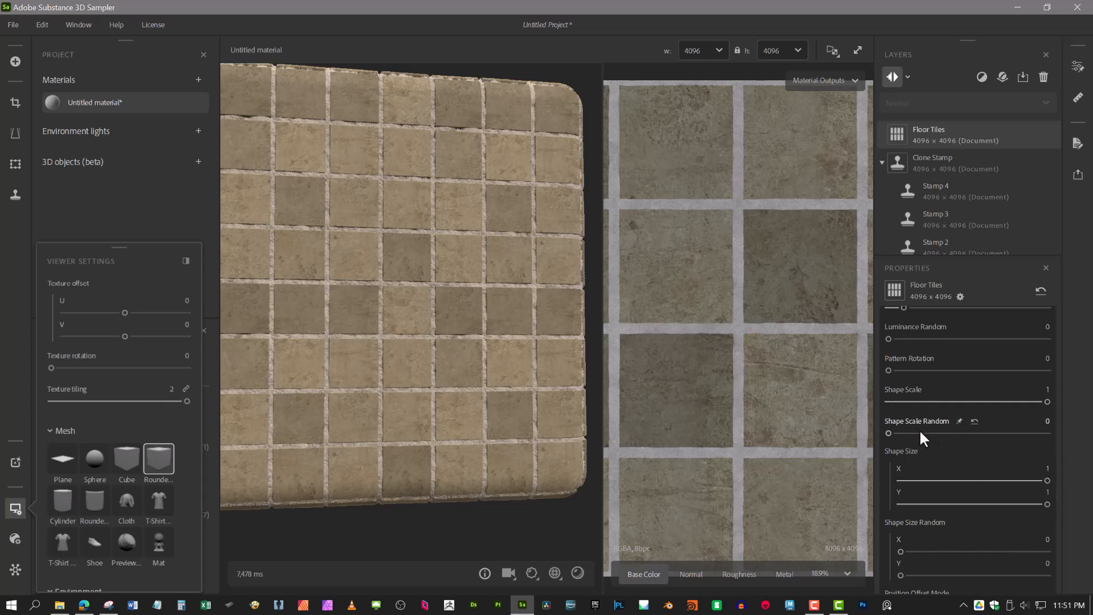
click(894, 433)
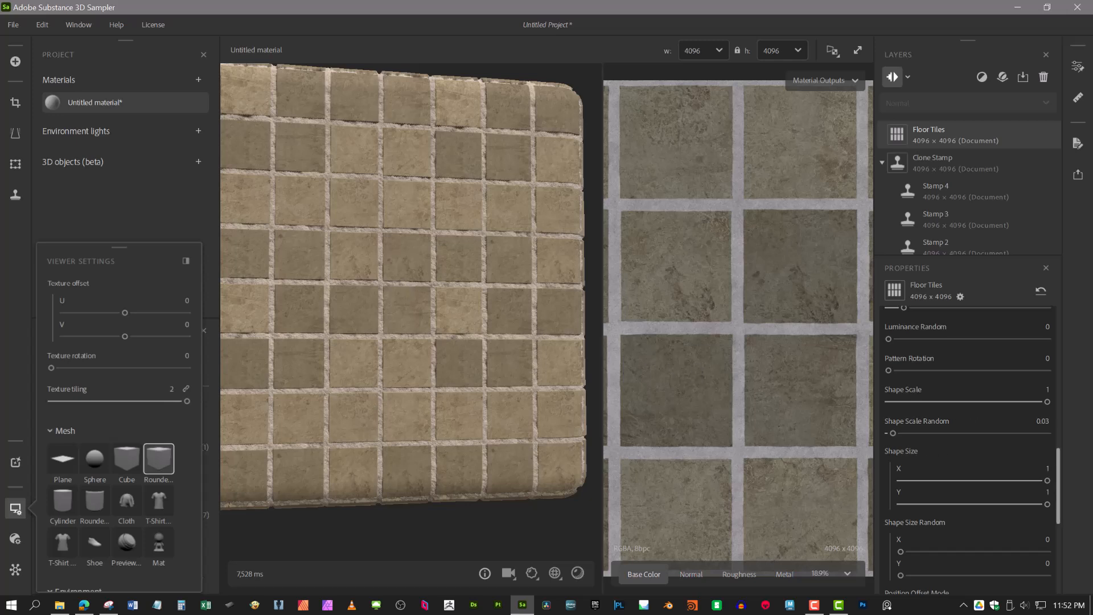
click(1008, 433)
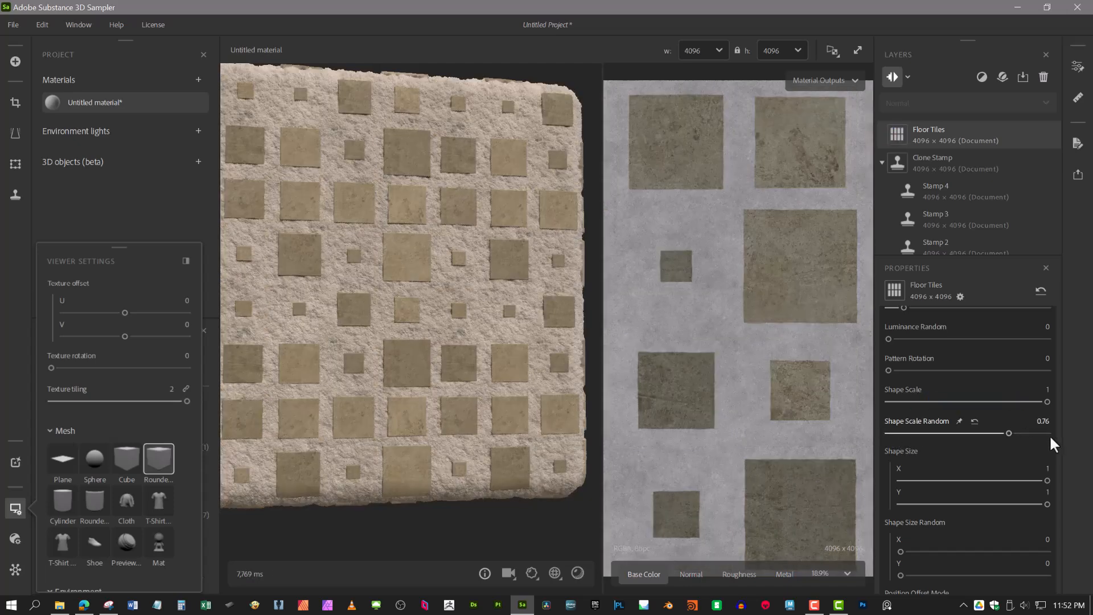
click(934, 433)
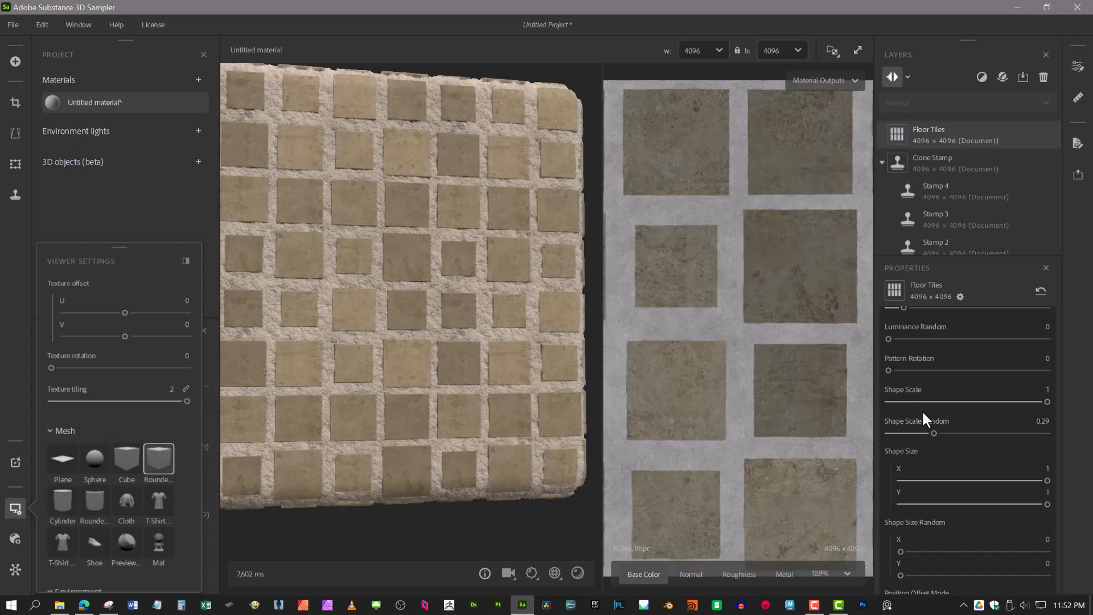
drag(934, 432, 897, 433)
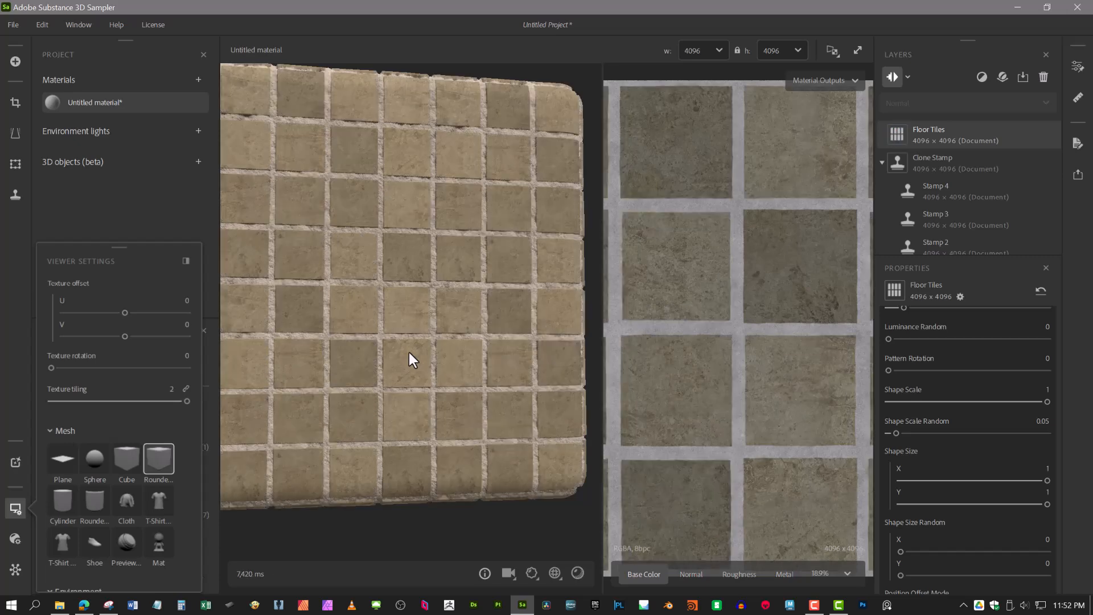
drag(465, 320, 502, 302)
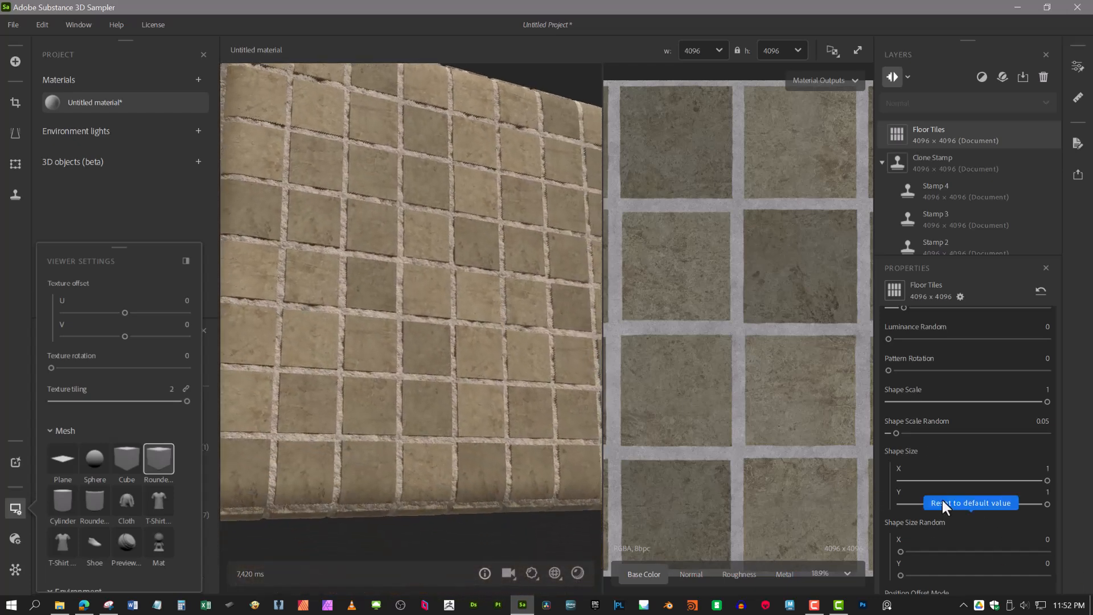
Narrow the tiles by setting the pattern's Shape Size X to 0.82.
scroll(943, 497, down, 3)
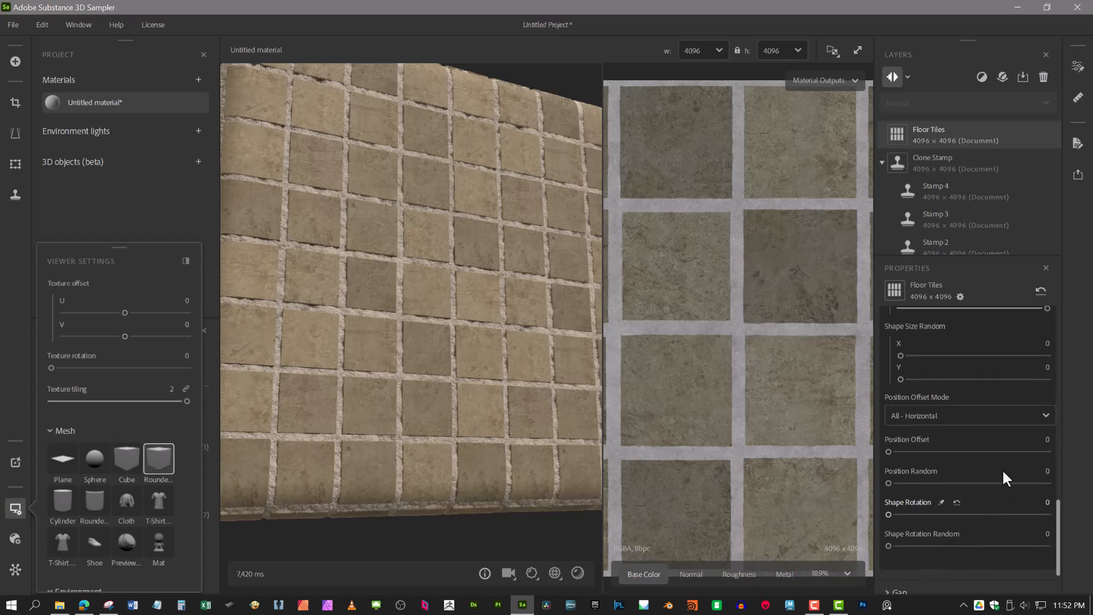
scroll(1007, 421, up, 1)
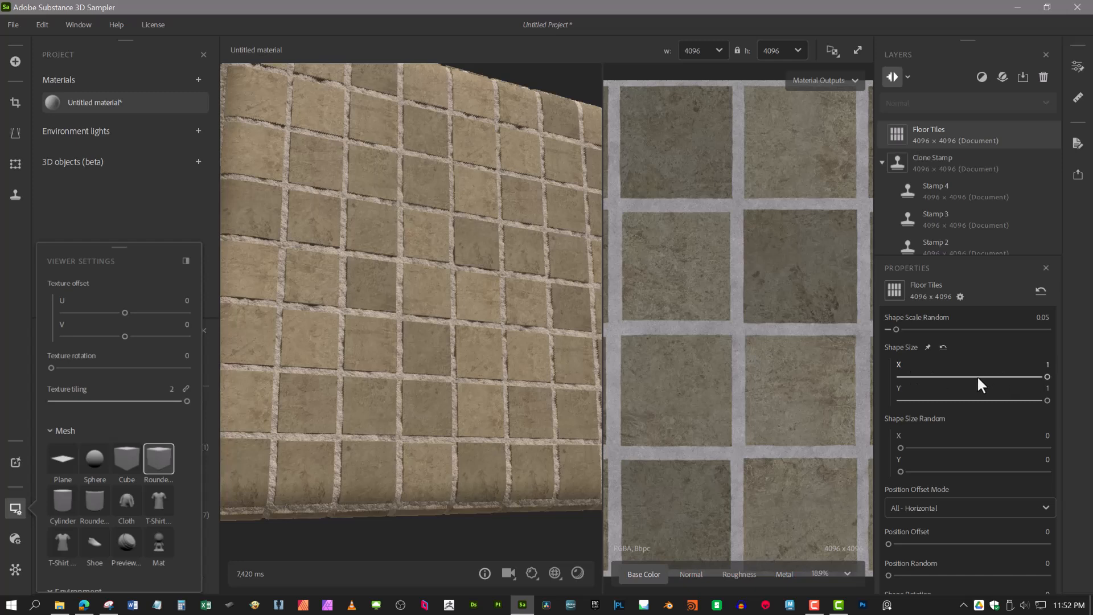
click(1020, 377)
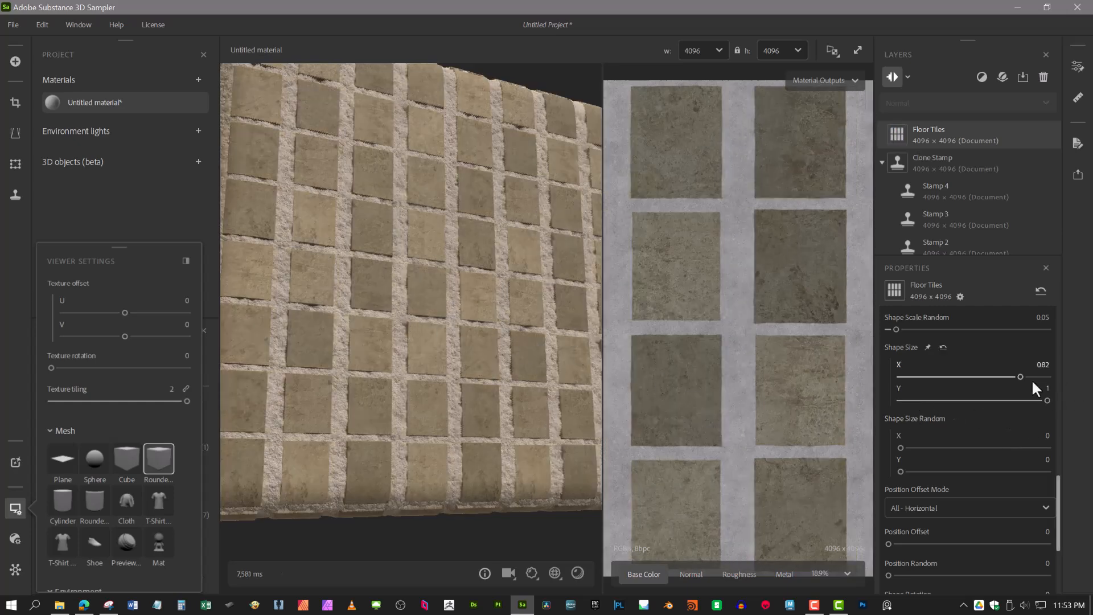
Reset the tile pattern's Shape Size to 1 in both X and Y.
click(943, 347)
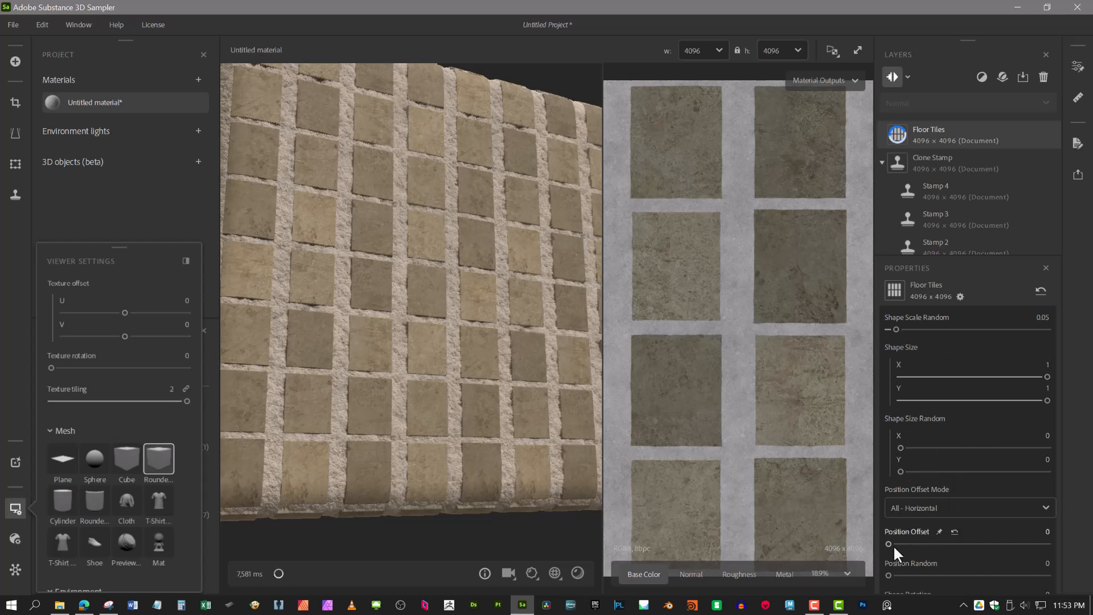
scroll(919, 548, down, 3)
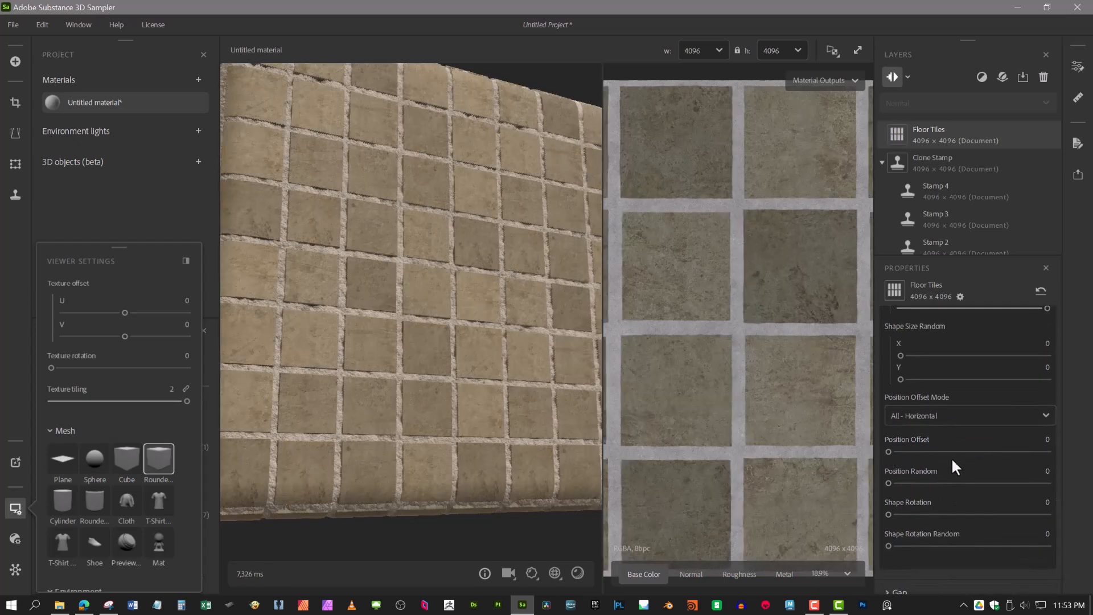
scroll(928, 505, down, 2)
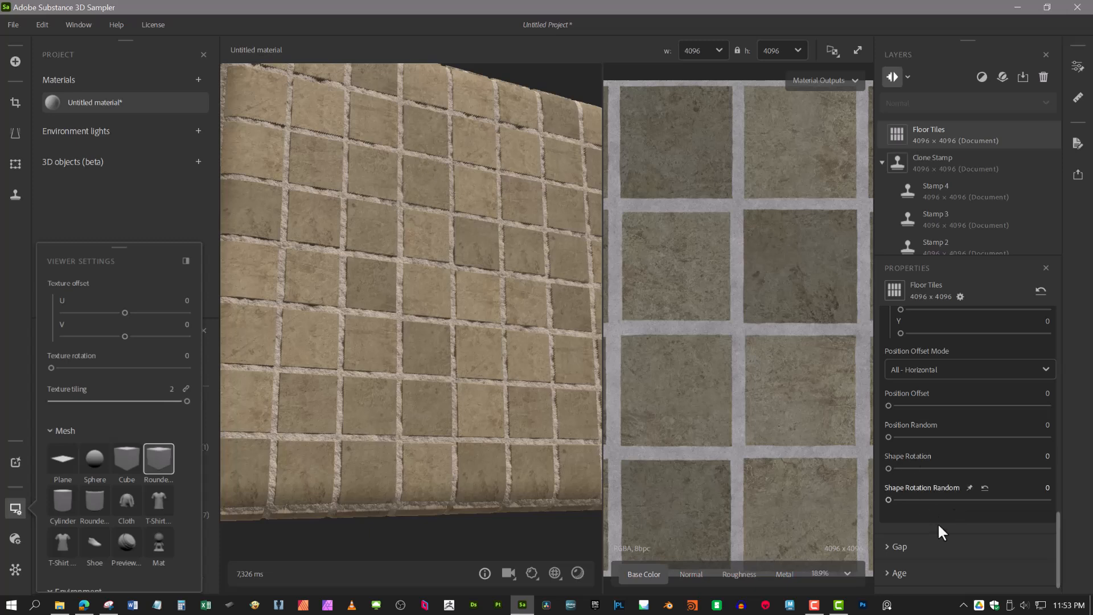
scroll(910, 513, down, 1)
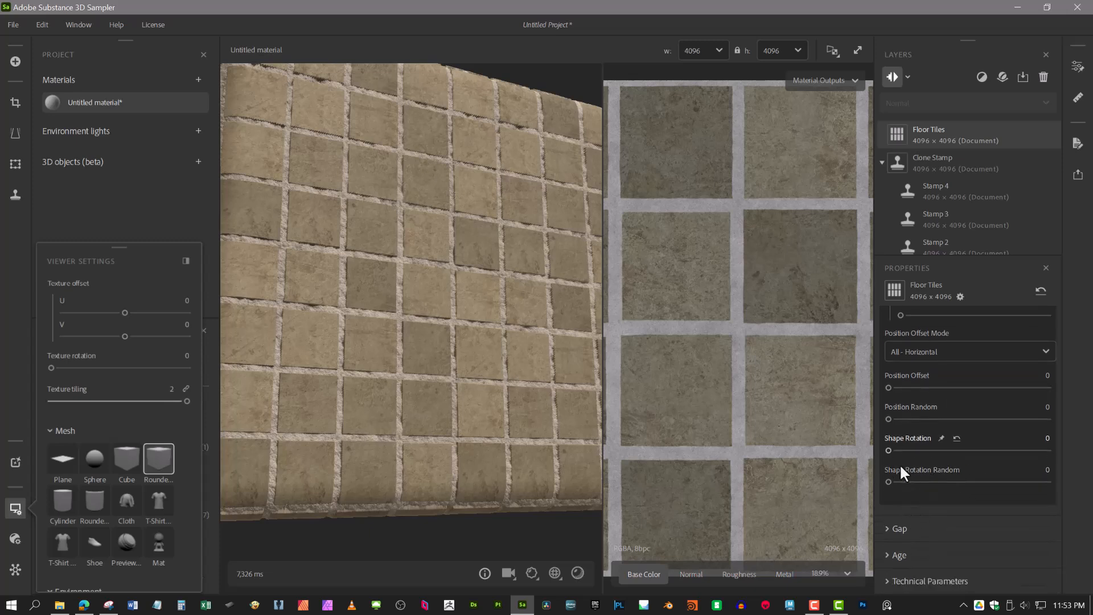
Set the Floor Tiles Gap Color to #847961 by sampling a tone from the tiles on the cube.
click(887, 528)
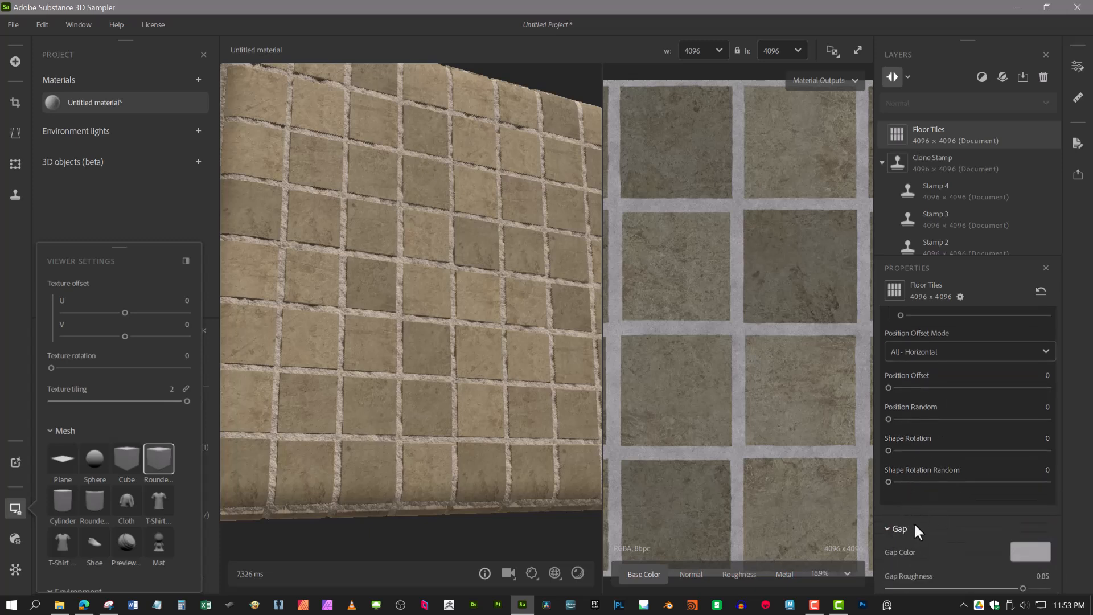
scroll(914, 521, down, 3)
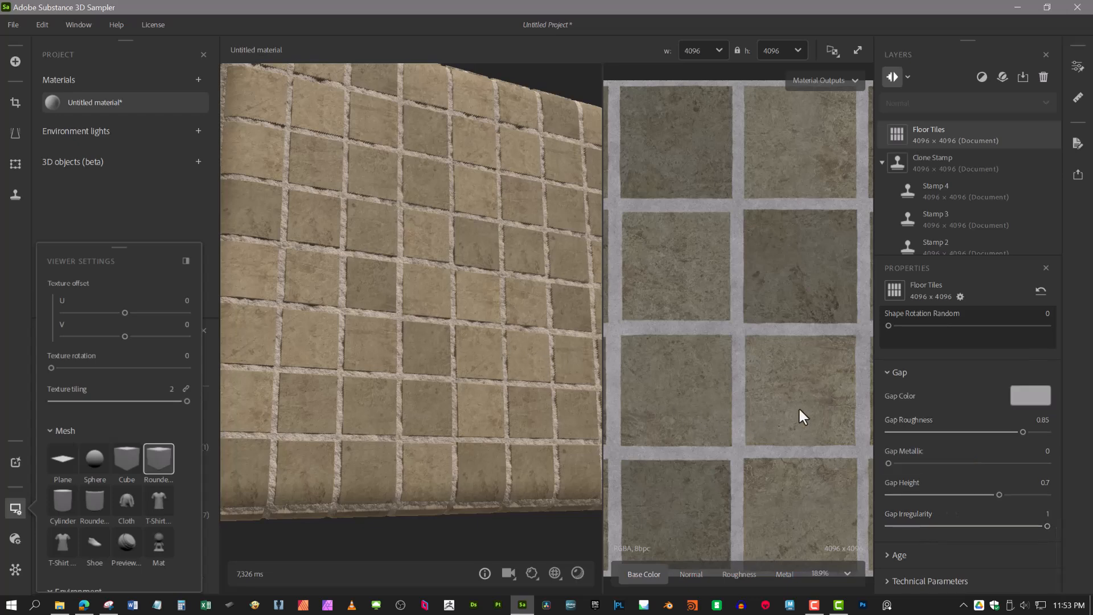
scroll(754, 394, up, 3)
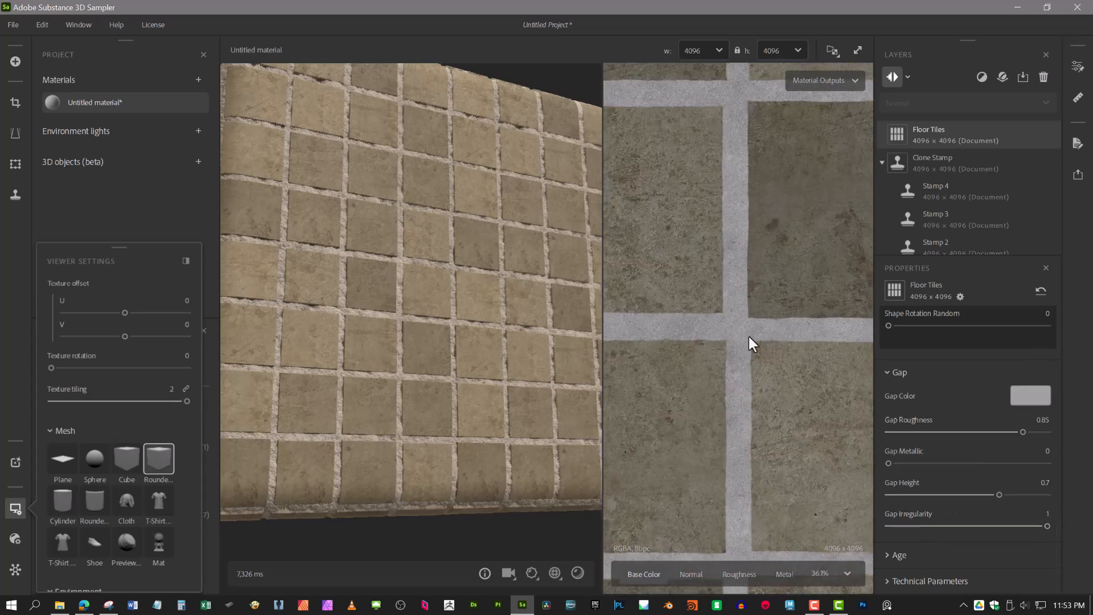
scroll(455, 352, up, 4)
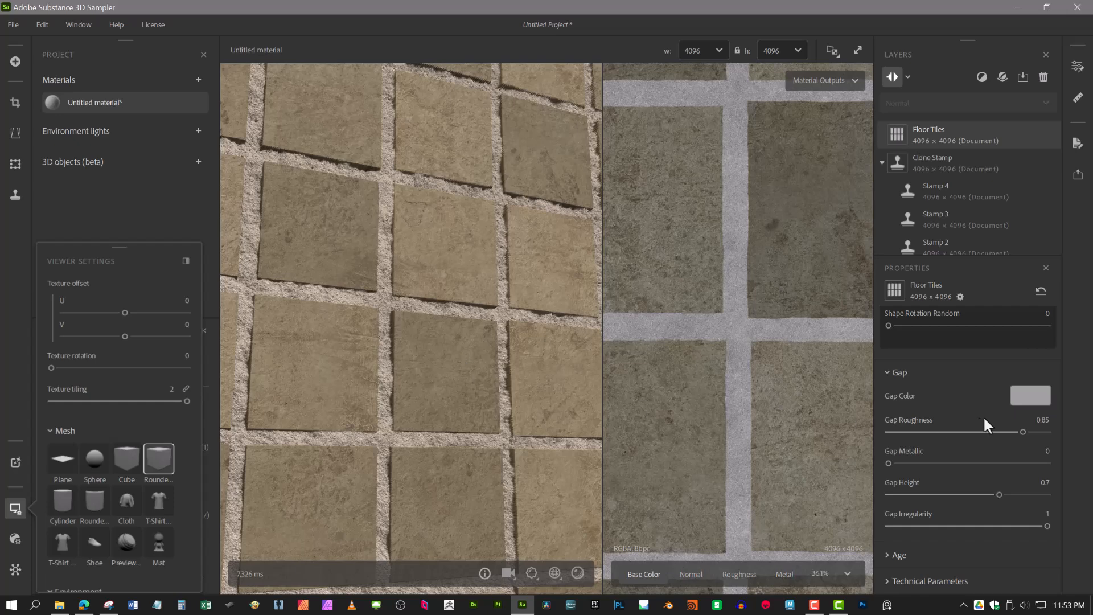
click(1037, 397)
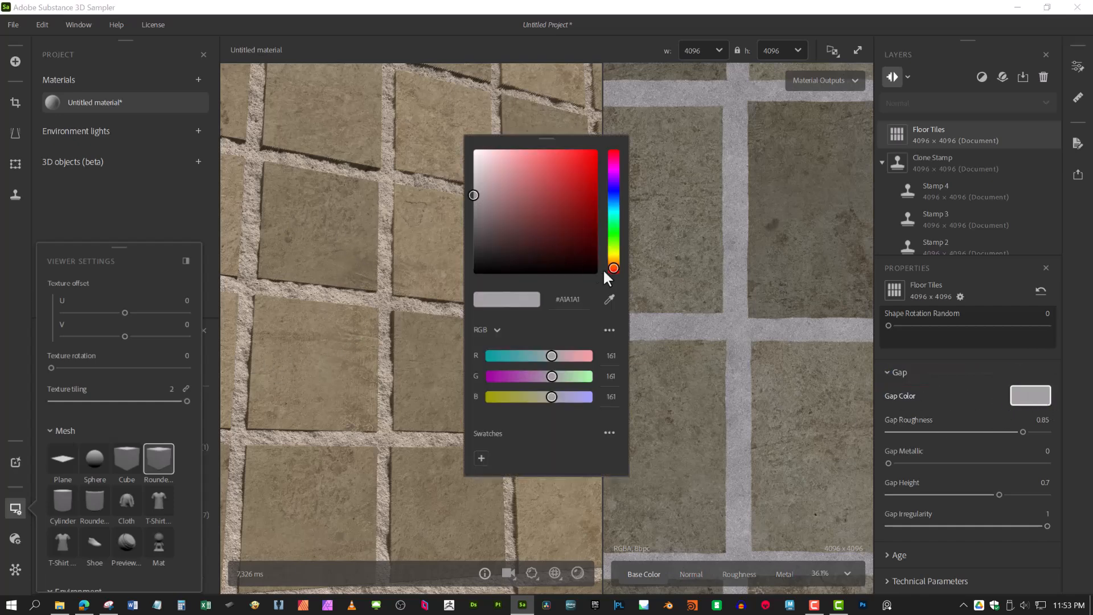
click(609, 299)
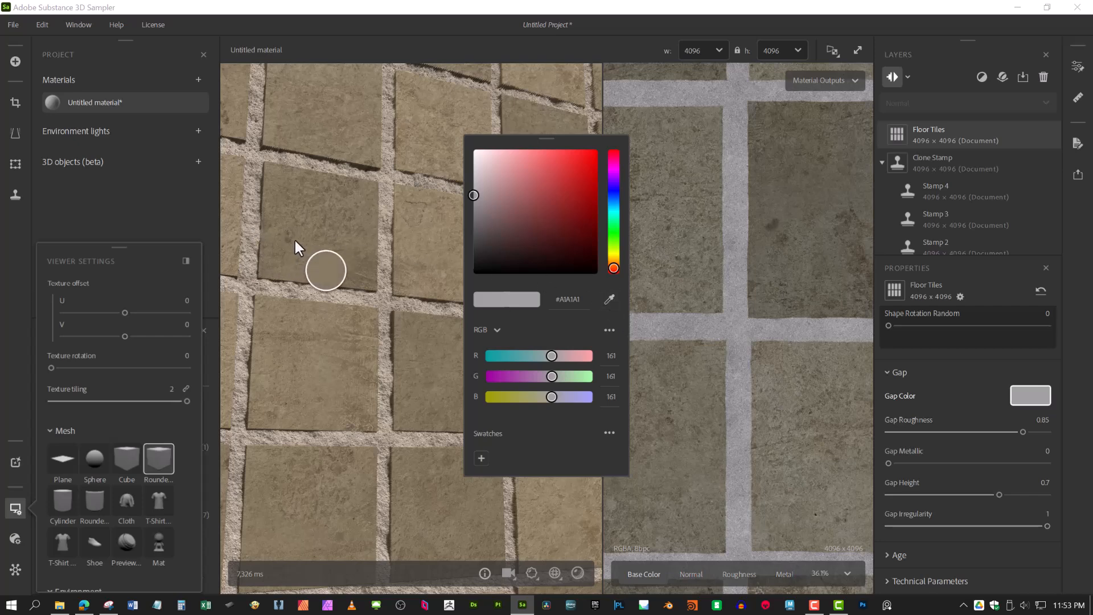
click(225, 118)
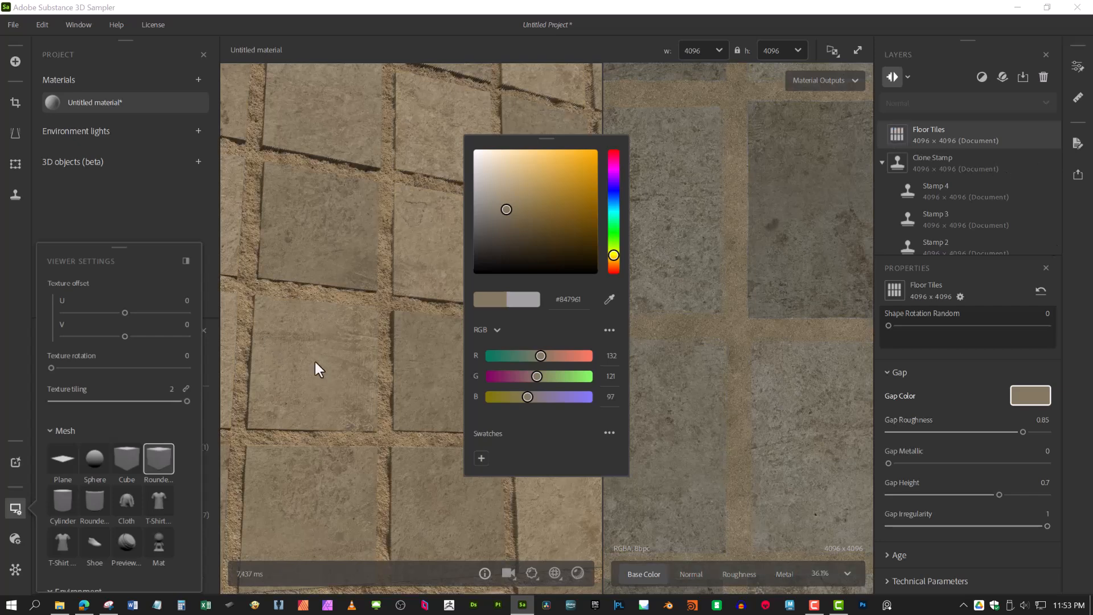
Darken the Gap Color to #524F49 and check the joints on the whole cube.
click(488, 233)
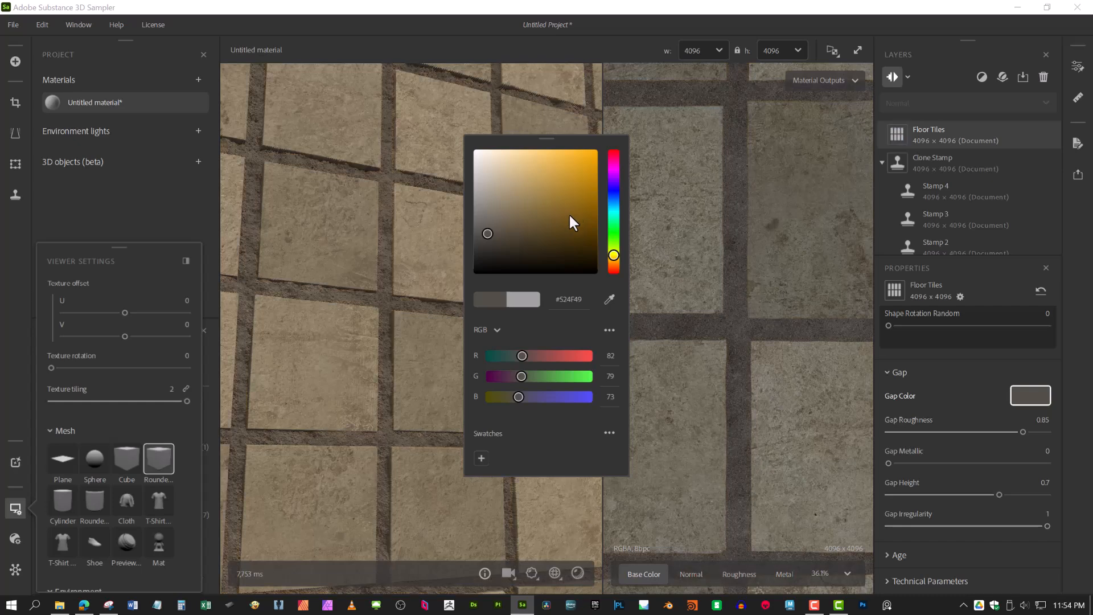
click(403, 316)
scroll(398, 312, down, 5)
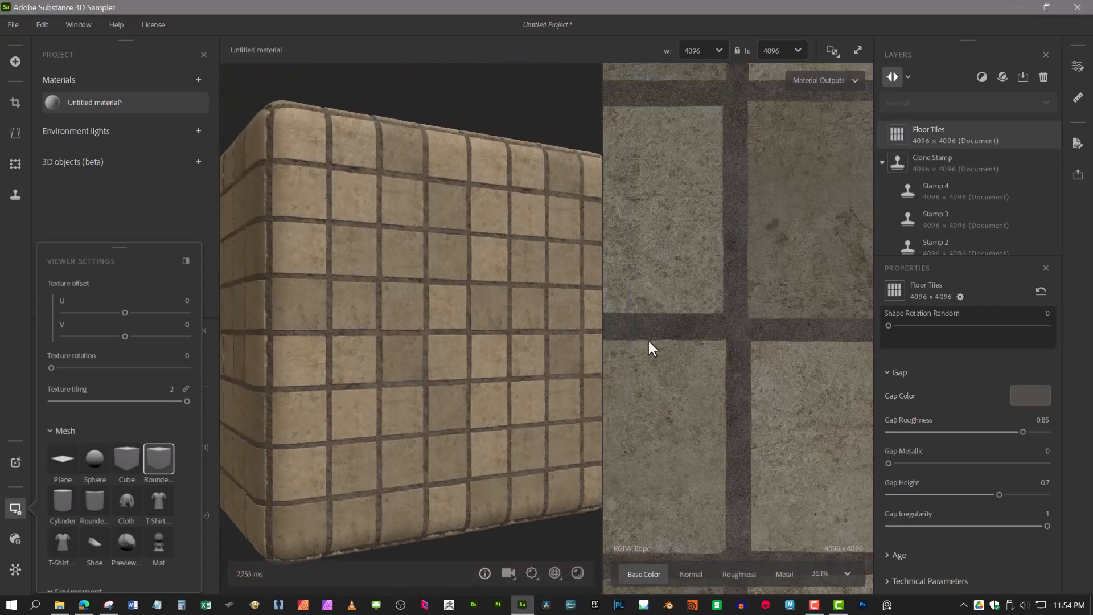
Lighten the Gap Color to #807C72 and inspect the joints on the cube up close.
click(1040, 393)
click(487, 212)
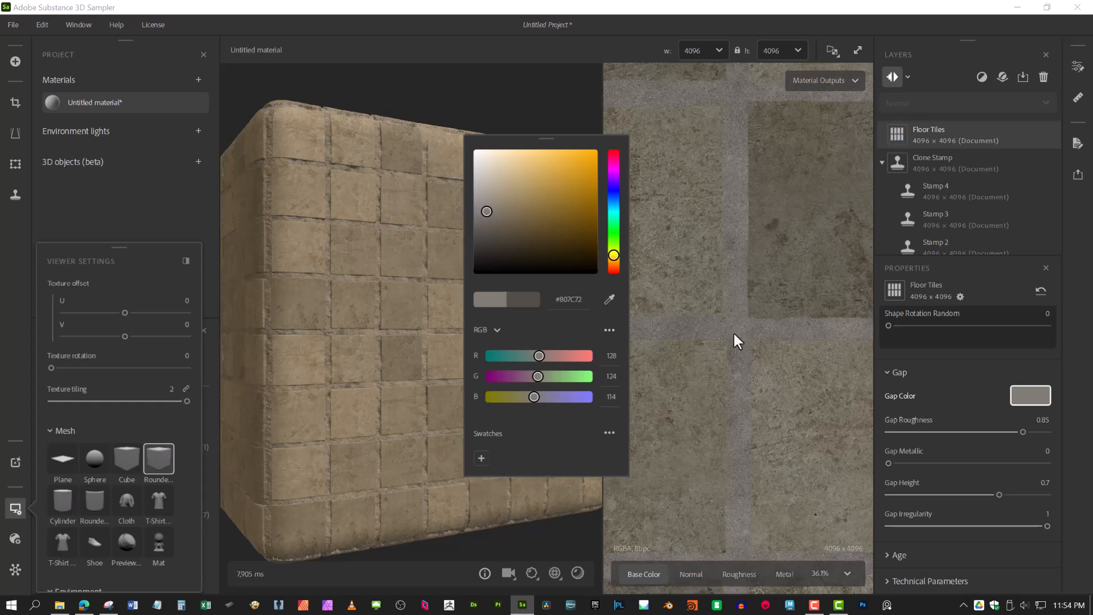
click(313, 288)
drag(452, 271, 490, 305)
scroll(517, 285, up, 3)
scroll(489, 306, up, 5)
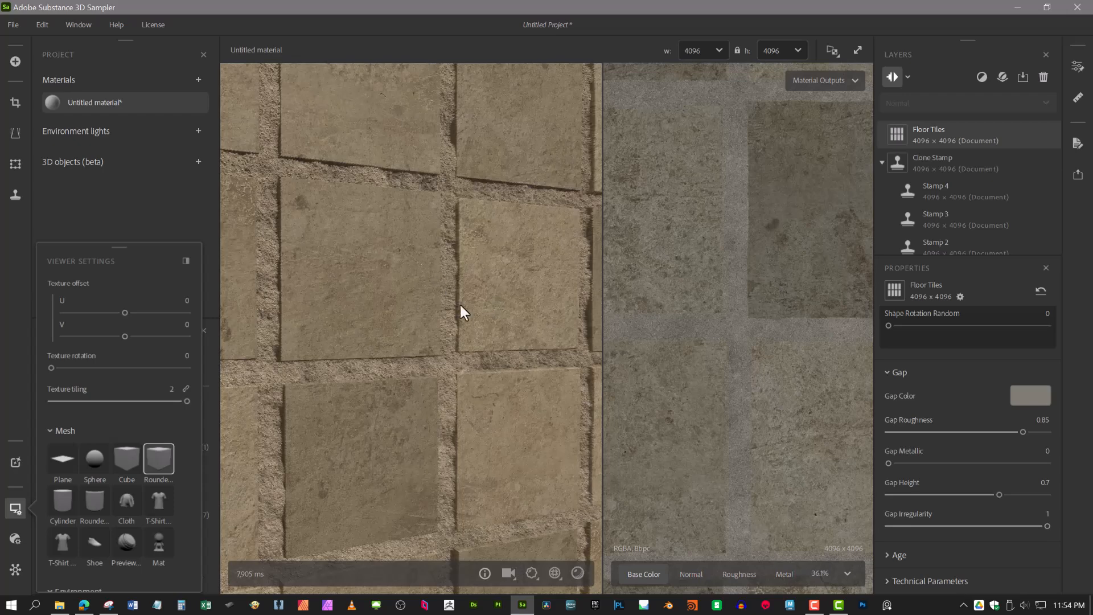
scroll(463, 309, down, 5)
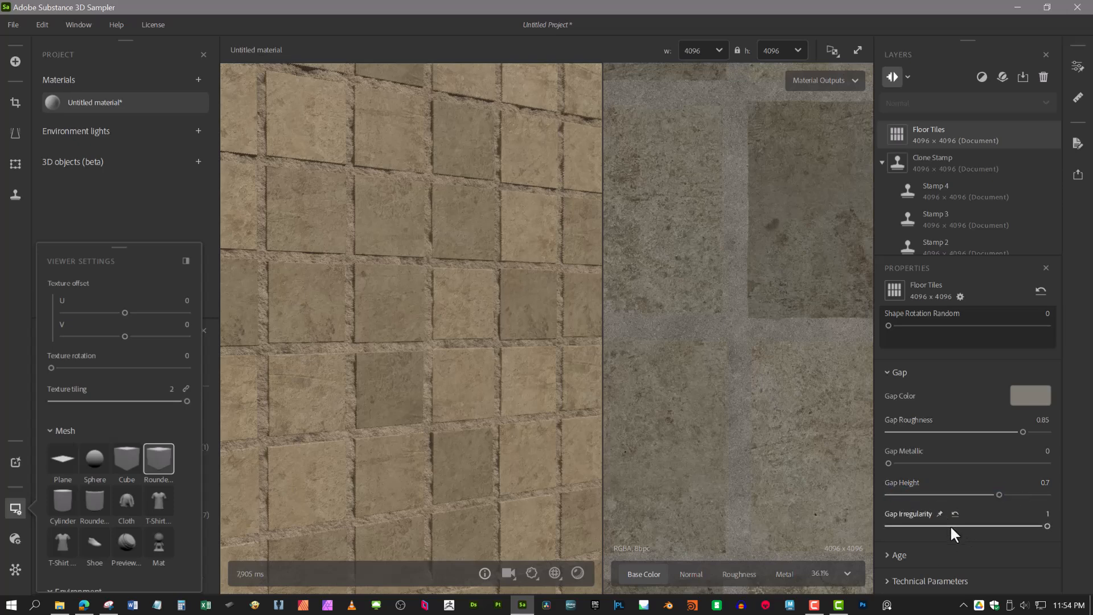
Try the Gap Irregularity at 0.58, return it to 1, and check the joints from another angle.
drag(987, 525, 980, 525)
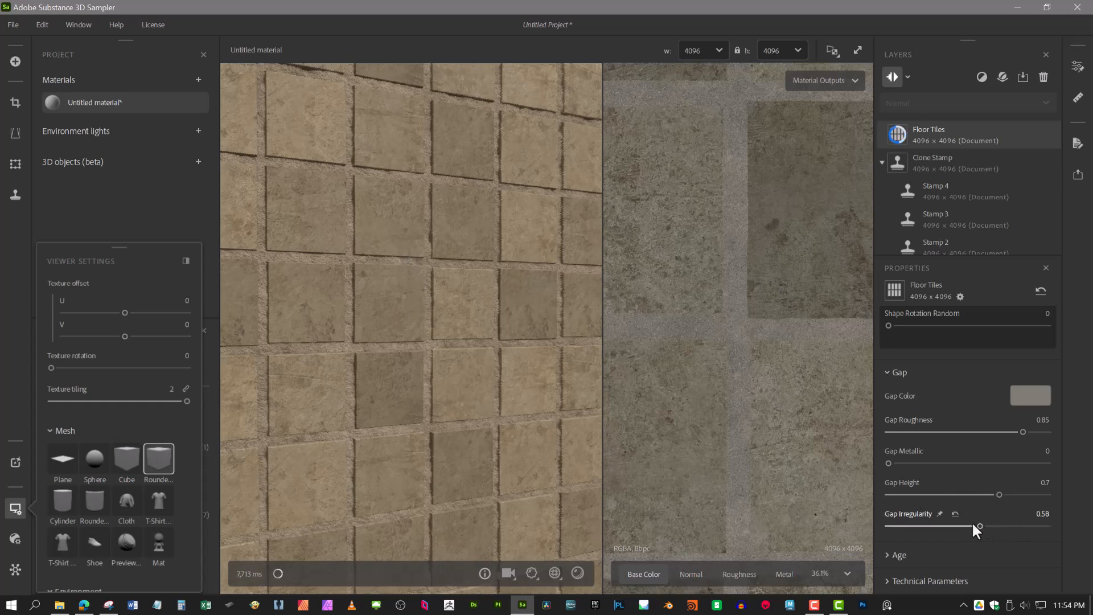
click(1047, 525)
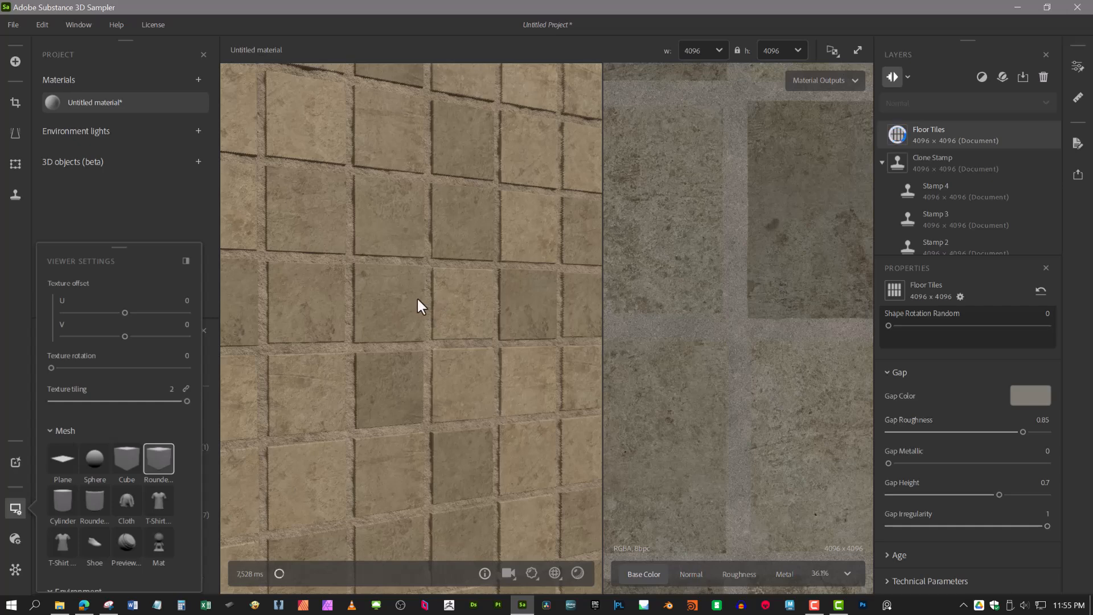
drag(427, 315, 447, 222)
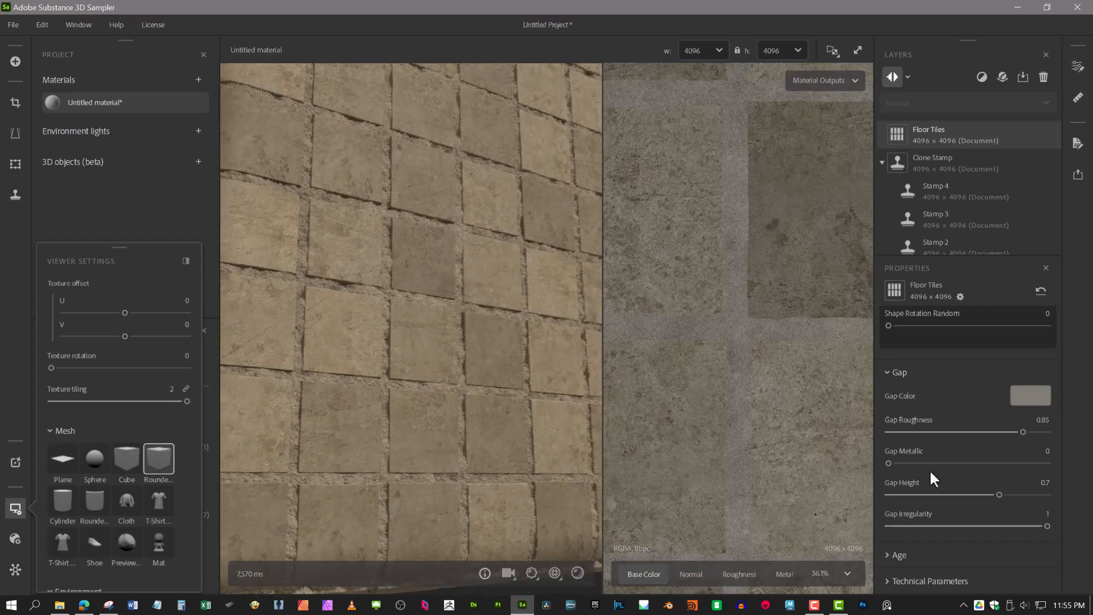
Set the Height Random in the Floor Tiles Age settings to 0.49 and check the cube's upper face.
click(892, 553)
scroll(913, 531, down, 3)
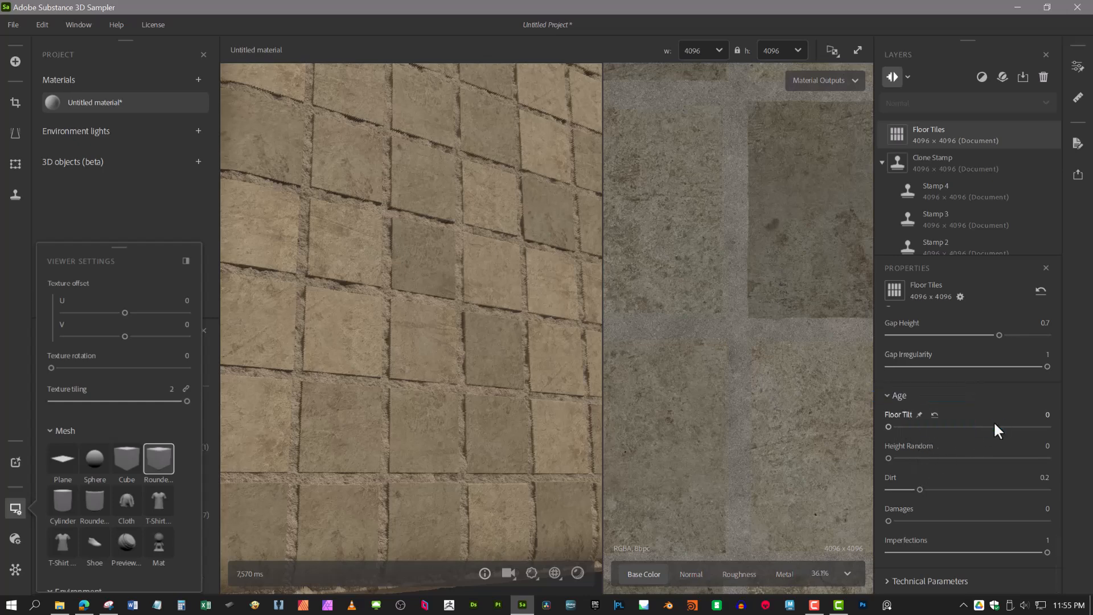
click(966, 458)
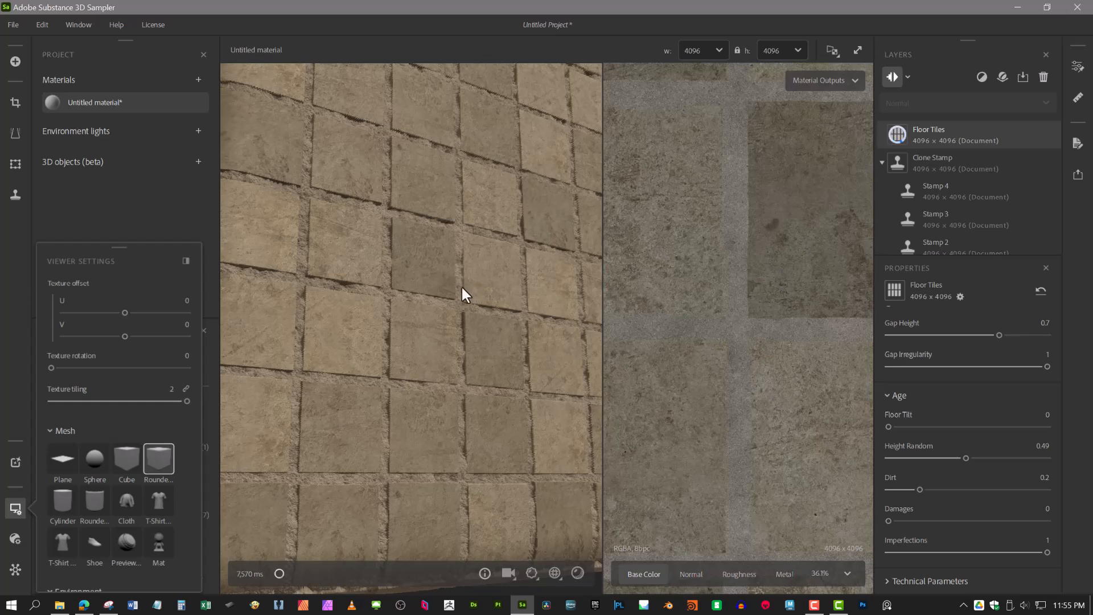
drag(461, 285, 315, 351)
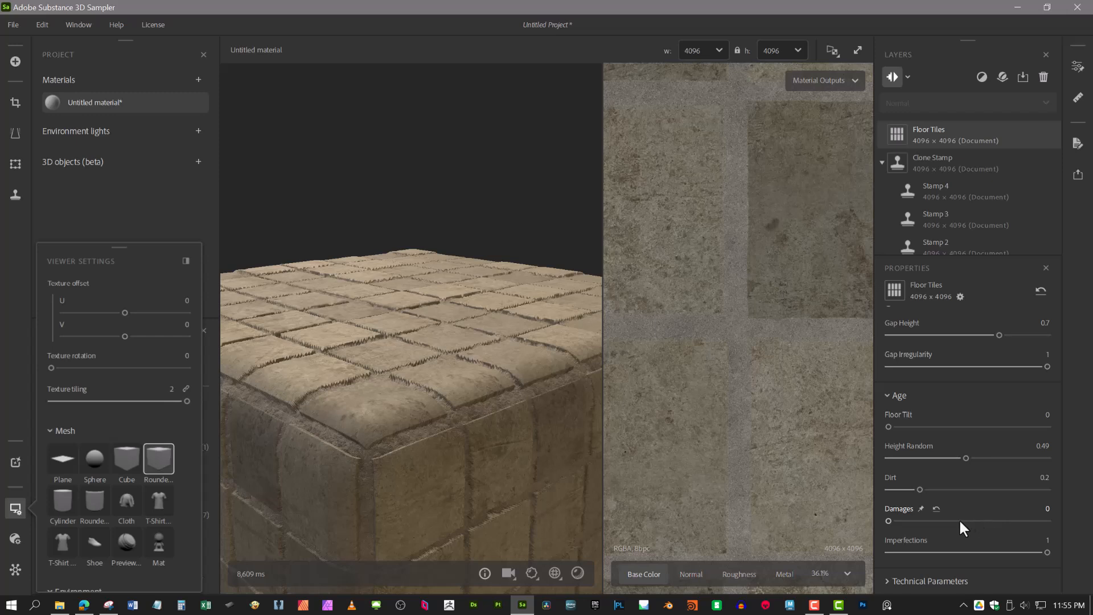
Raise the Floor Tiles Damages to 1 and Dirt to 0.97, and inspect the tiles on the cube's upper face.
click(1041, 521)
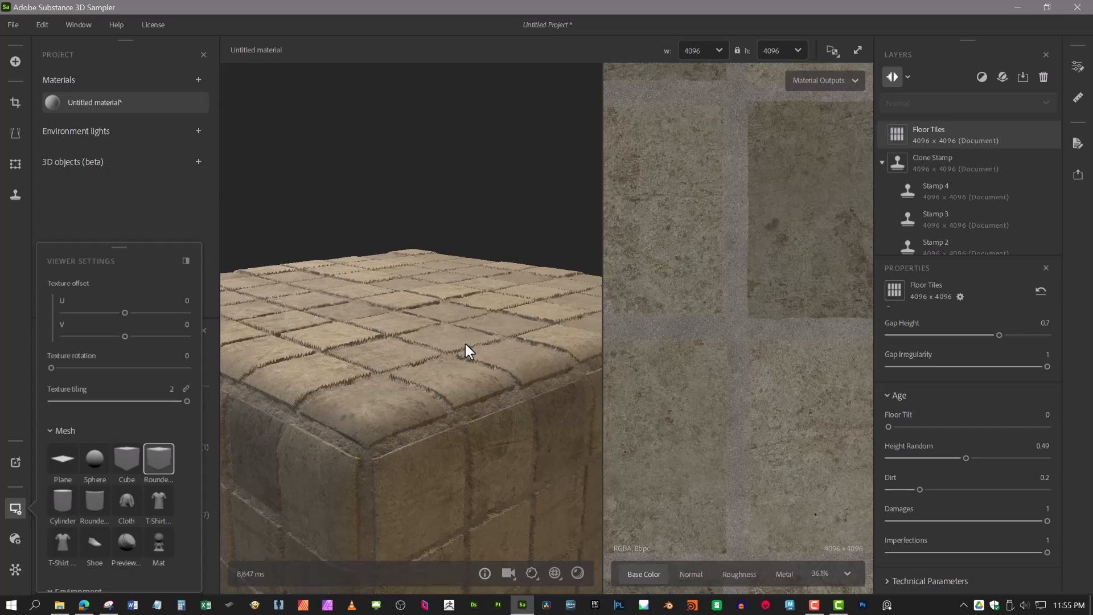
drag(457, 359, 471, 401)
click(1039, 489)
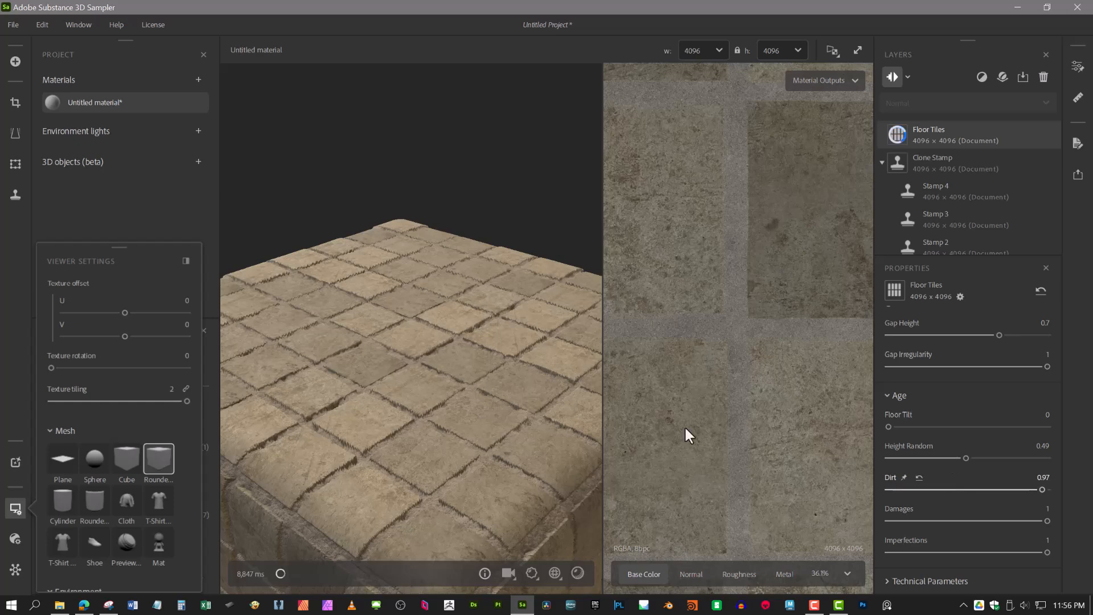
drag(430, 399, 398, 419)
scroll(981, 384, up, 2)
scroll(1005, 372, up, 5)
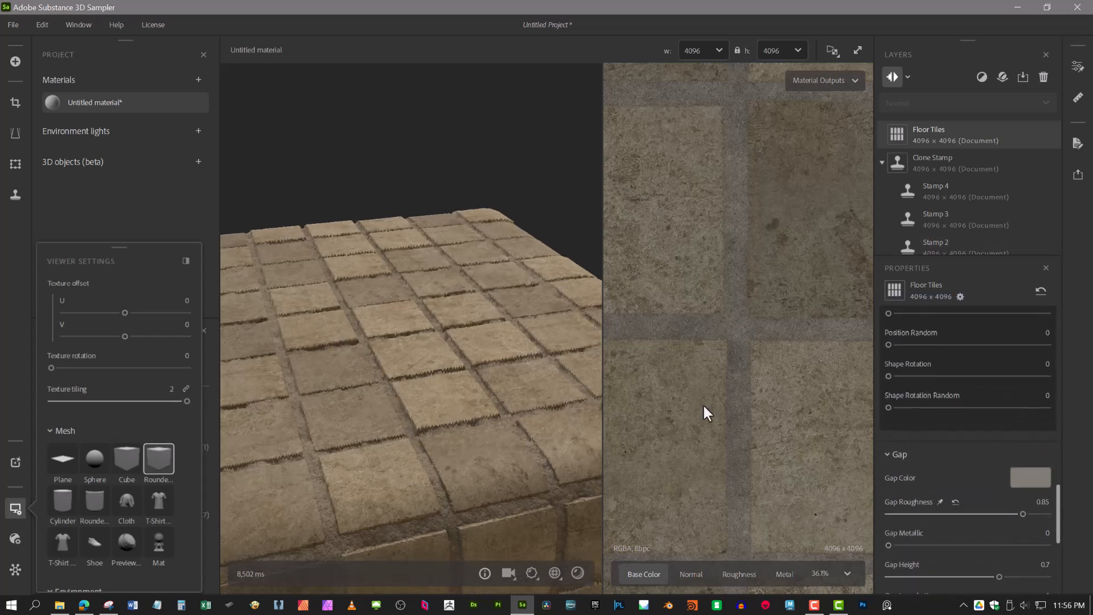
drag(371, 305, 454, 366)
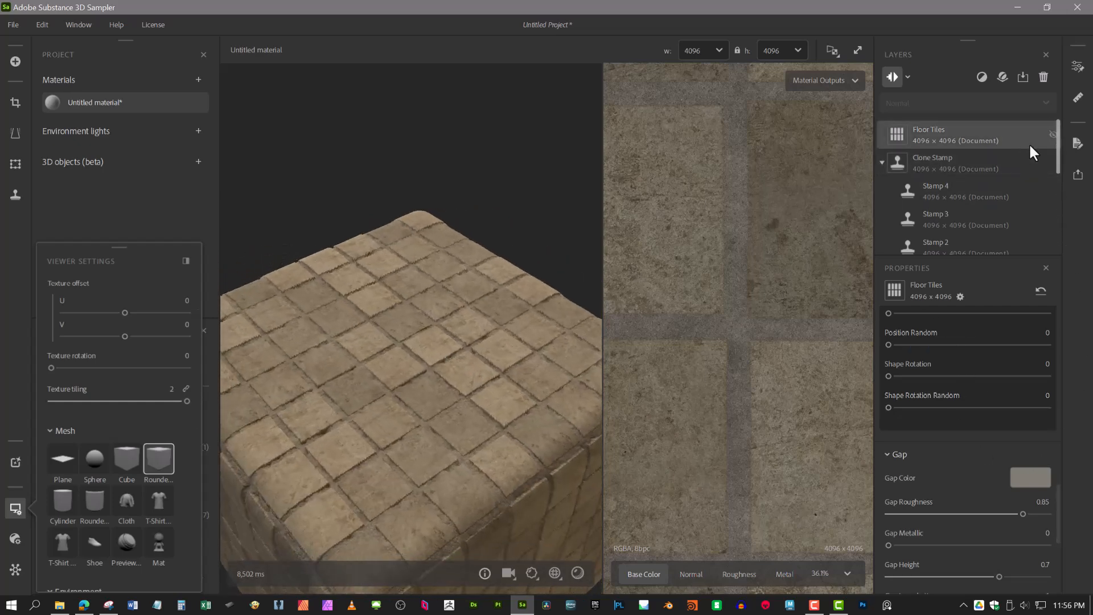
Find the Dirt filter in the filter list and add it above the Floor Tiles layer.
click(983, 77)
scroll(1004, 329, down, 5)
scroll(999, 353, down, 5)
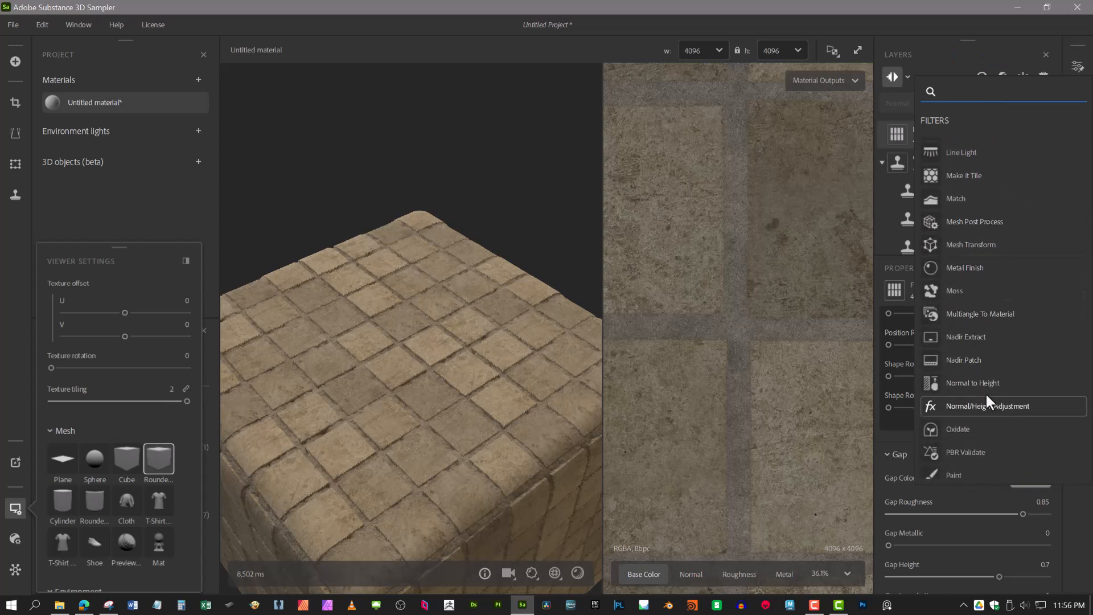
scroll(986, 393, down, 1)
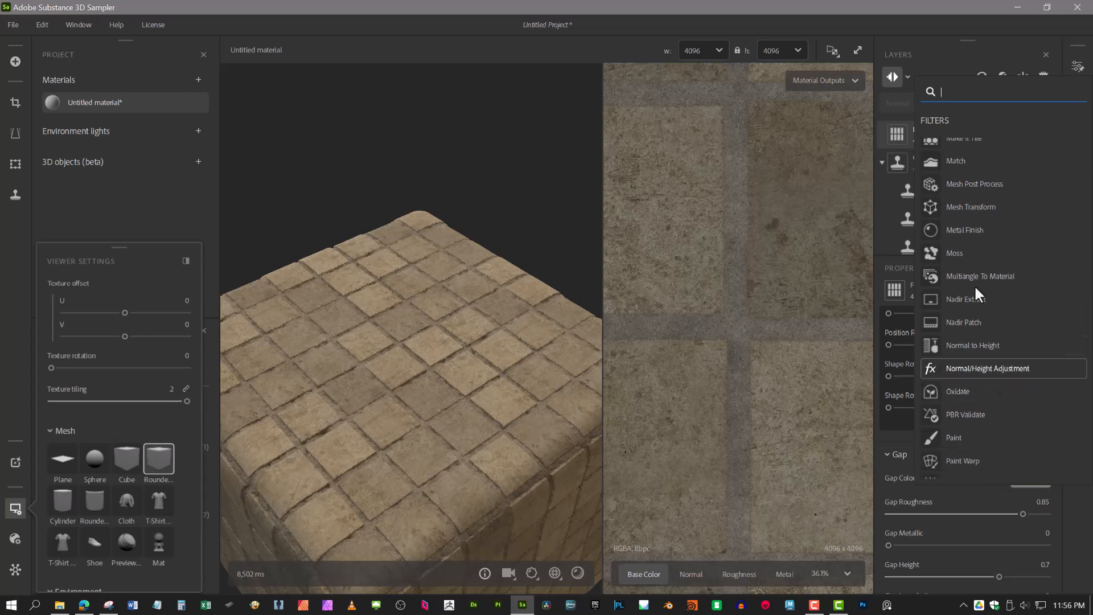
scroll(1008, 234, down, 8)
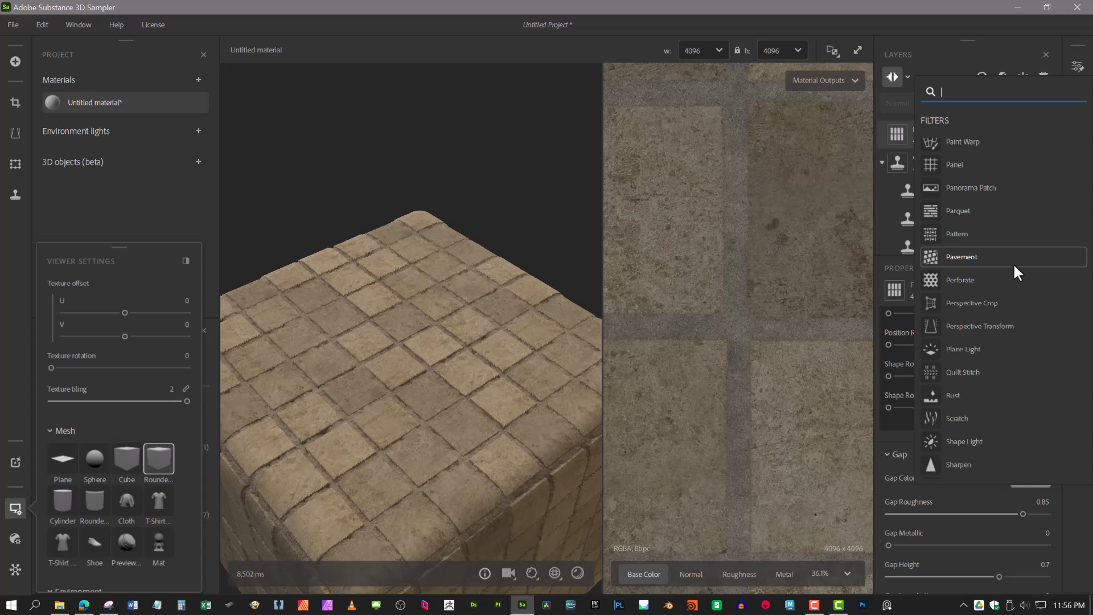
scroll(1014, 264, down, 8)
scroll(1014, 265, down, 5)
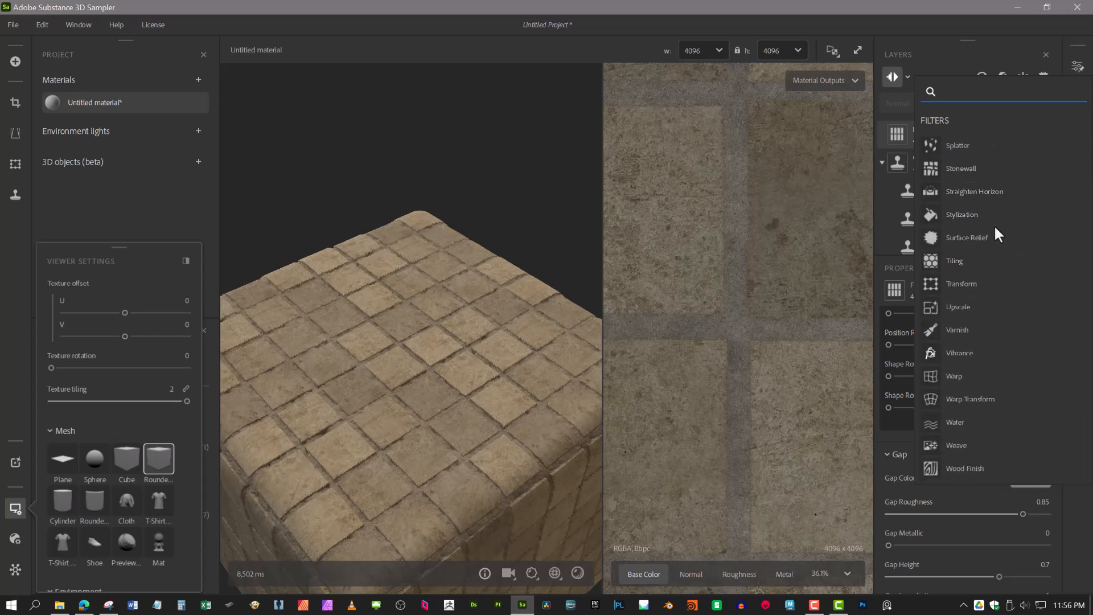
text(dir)
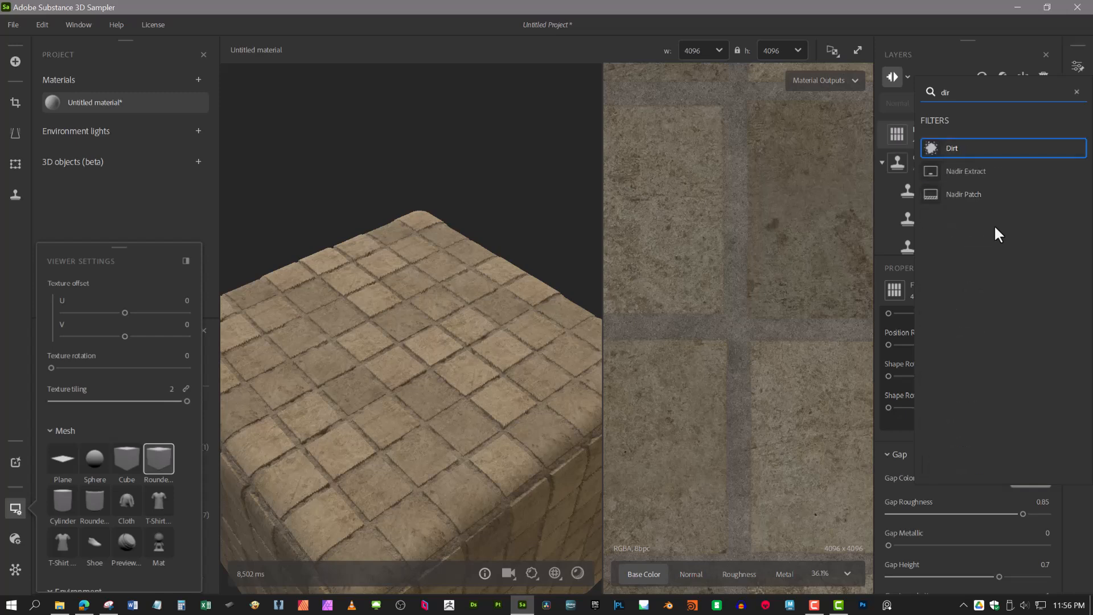
click(963, 148)
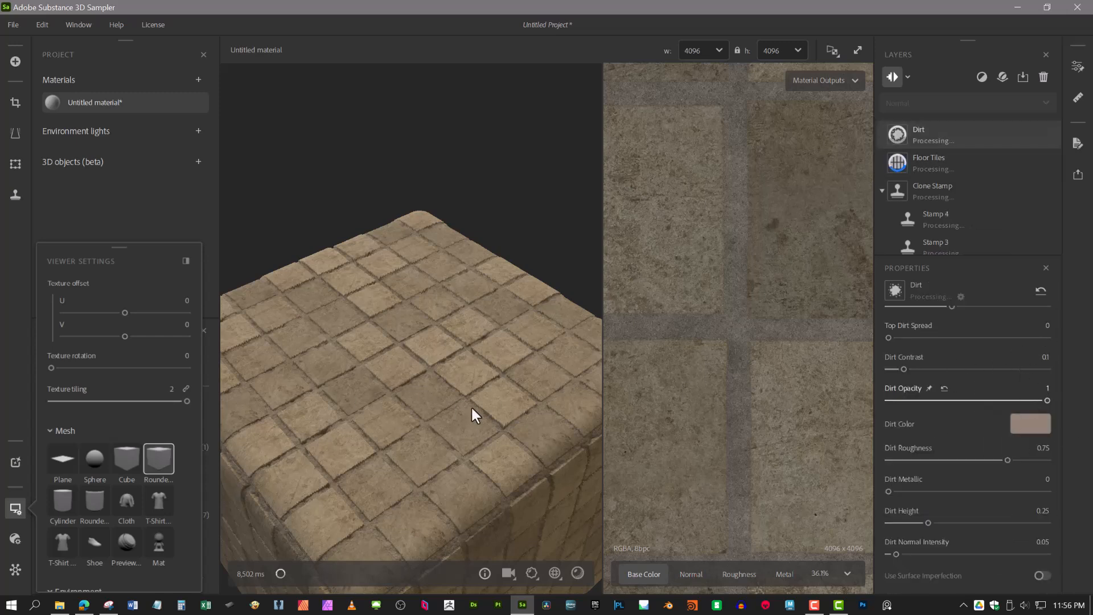
Try pure red #FF0000 as the Dirt Color and inspect where the dirt falls on the tiles and joints.
scroll(472, 409, up, 3)
drag(460, 416, 490, 386)
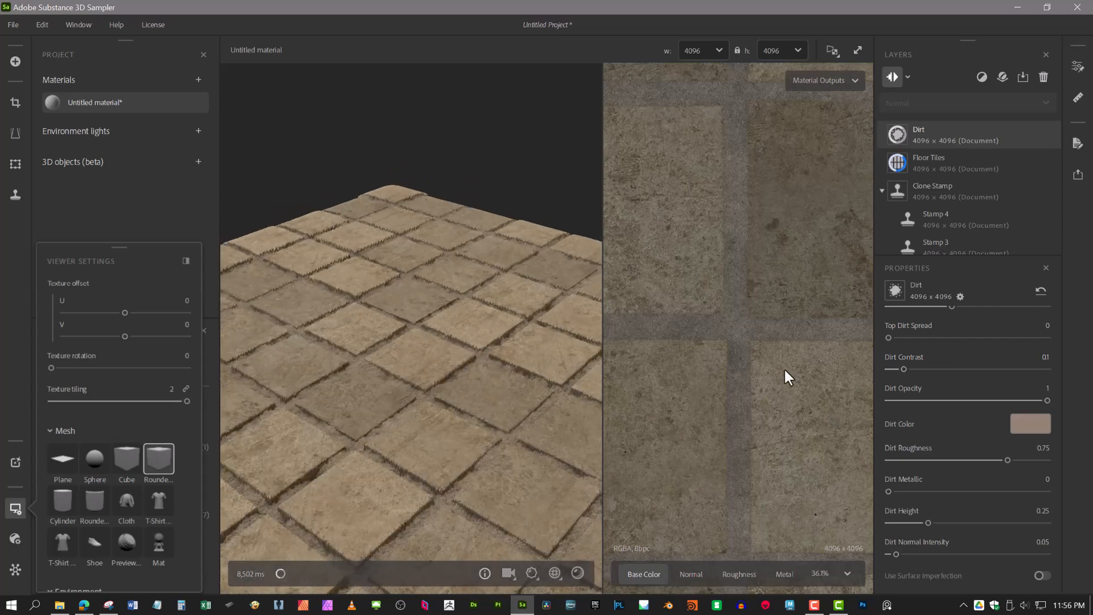
scroll(758, 370, down, 5)
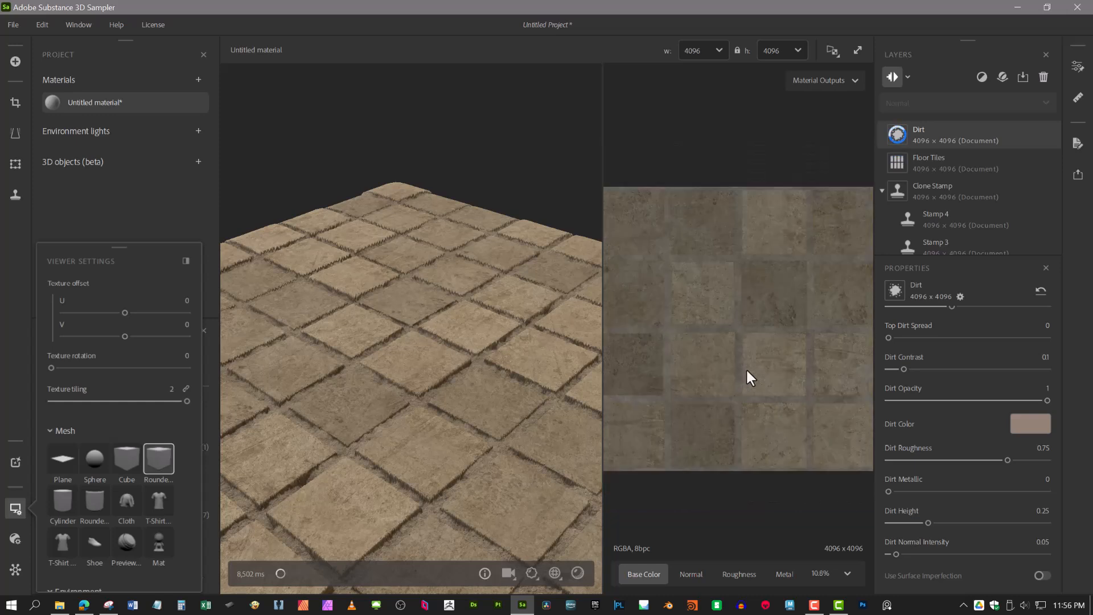
click(1038, 424)
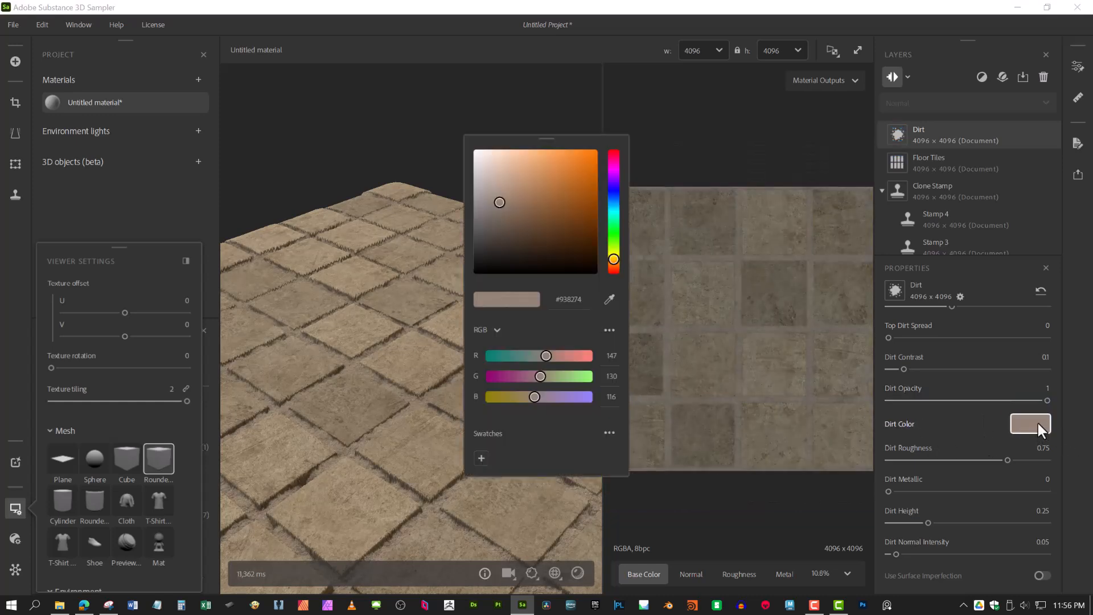
click(615, 155)
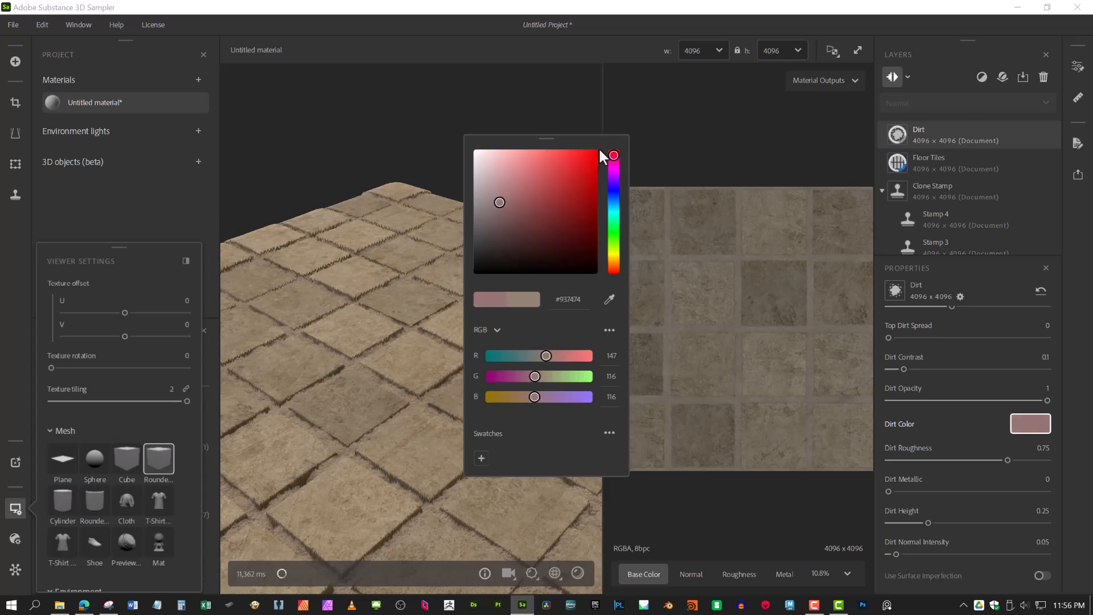
click(596, 151)
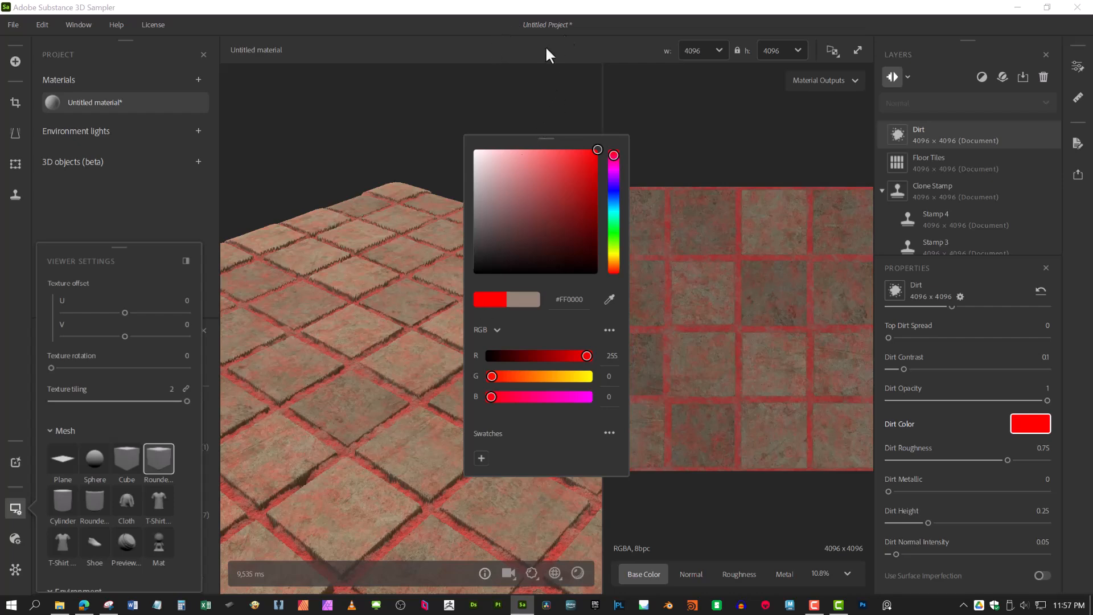
click(381, 314)
drag(443, 371, 369, 345)
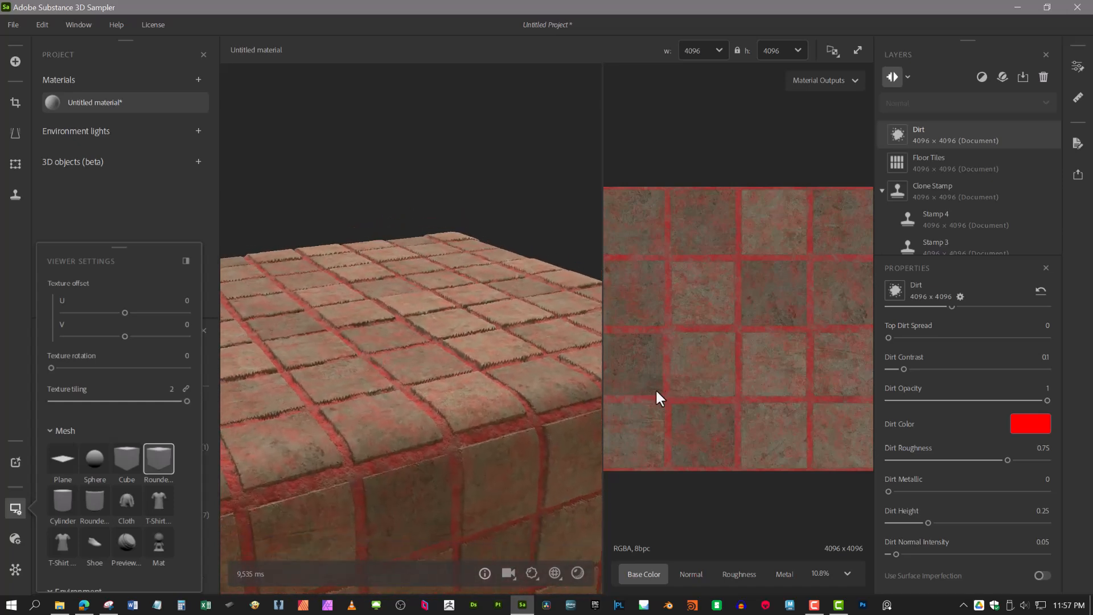
drag(478, 430, 592, 453)
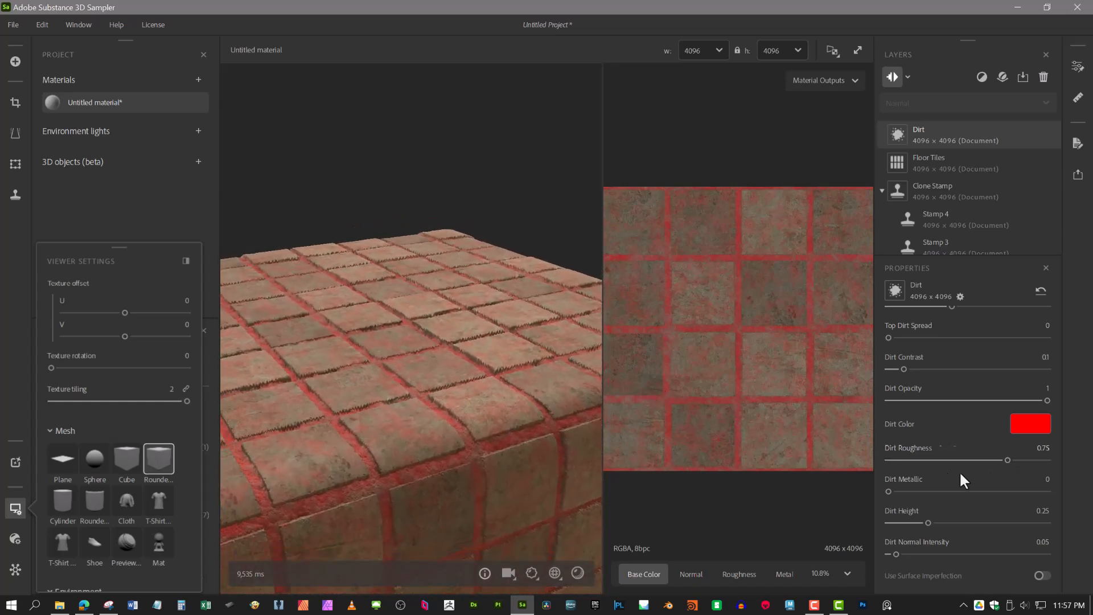
Try the Dirt Roughness at 0.26 and at 0, and check the tile surface up close.
drag(942, 459, 929, 459)
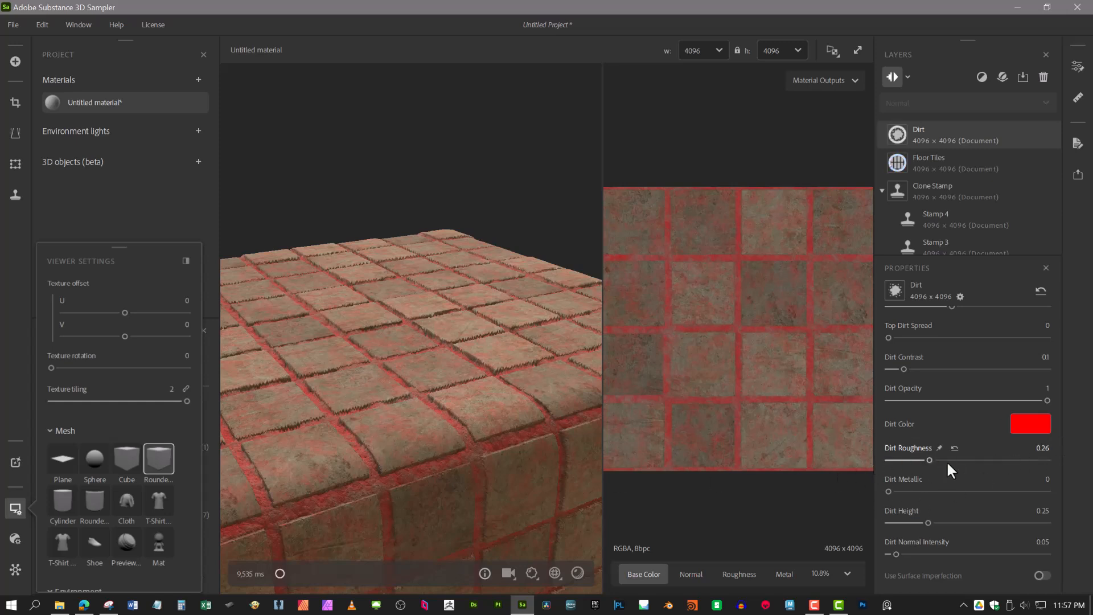
click(887, 459)
drag(495, 415, 470, 391)
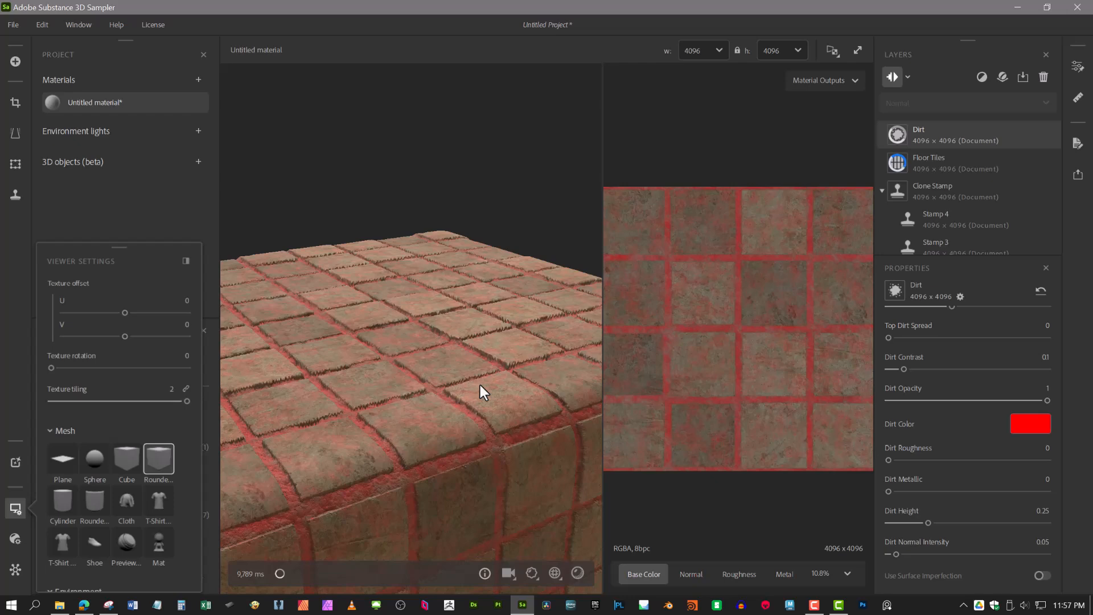
scroll(480, 385, up, 2)
shift+right_drag(546, 376, 366, 376)
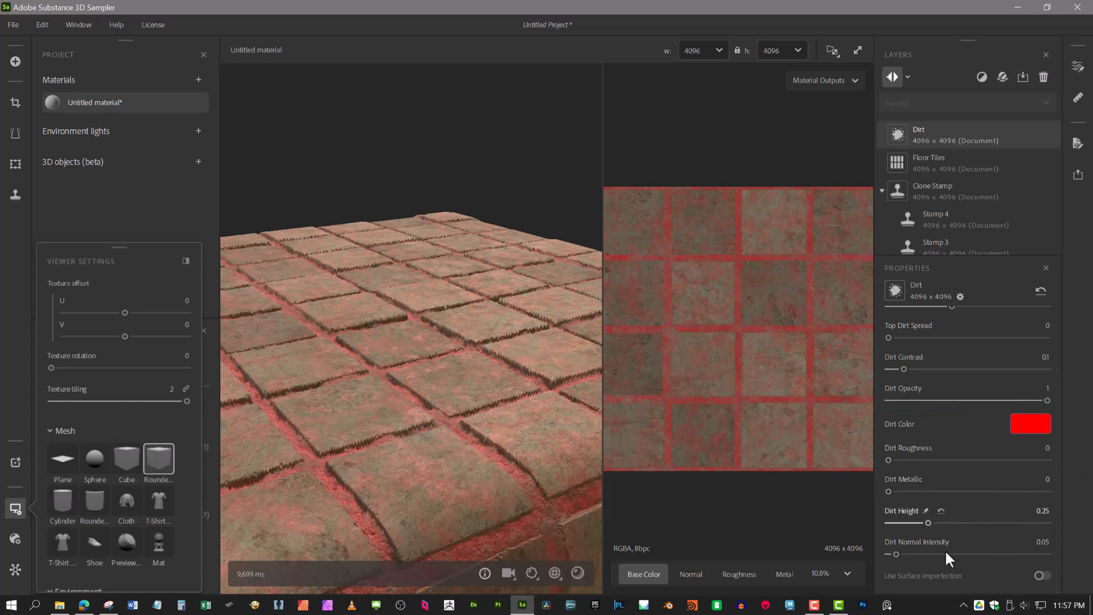
Try a Dirt Height of 0.57 and a Dirt Normal Intensity of 1, and inspect the joints near the cube's edge.
drag(928, 523, 979, 522)
drag(476, 399, 500, 406)
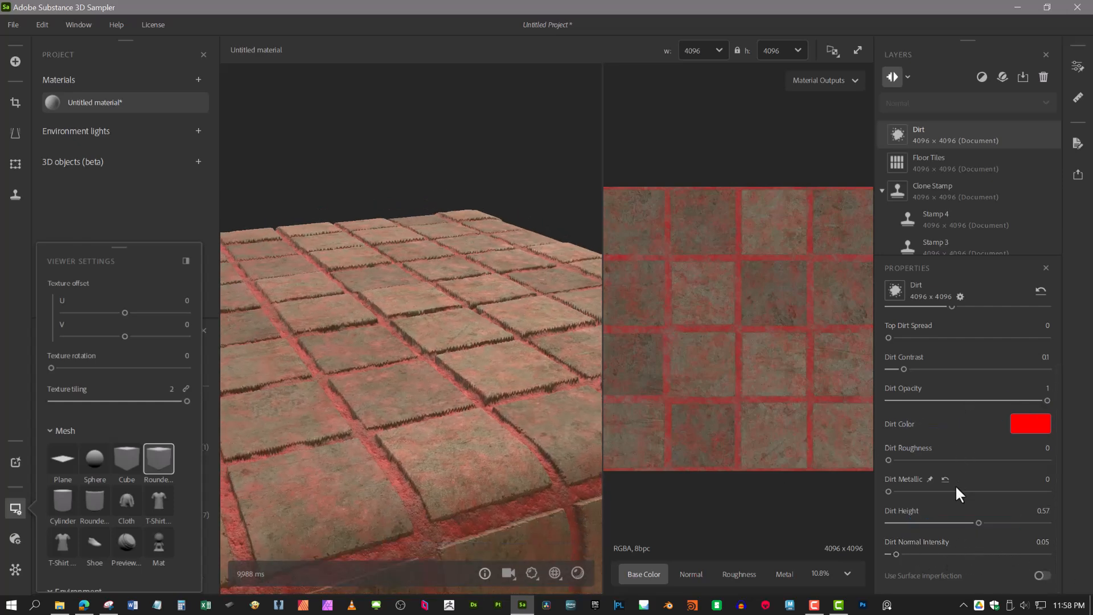
click(1048, 553)
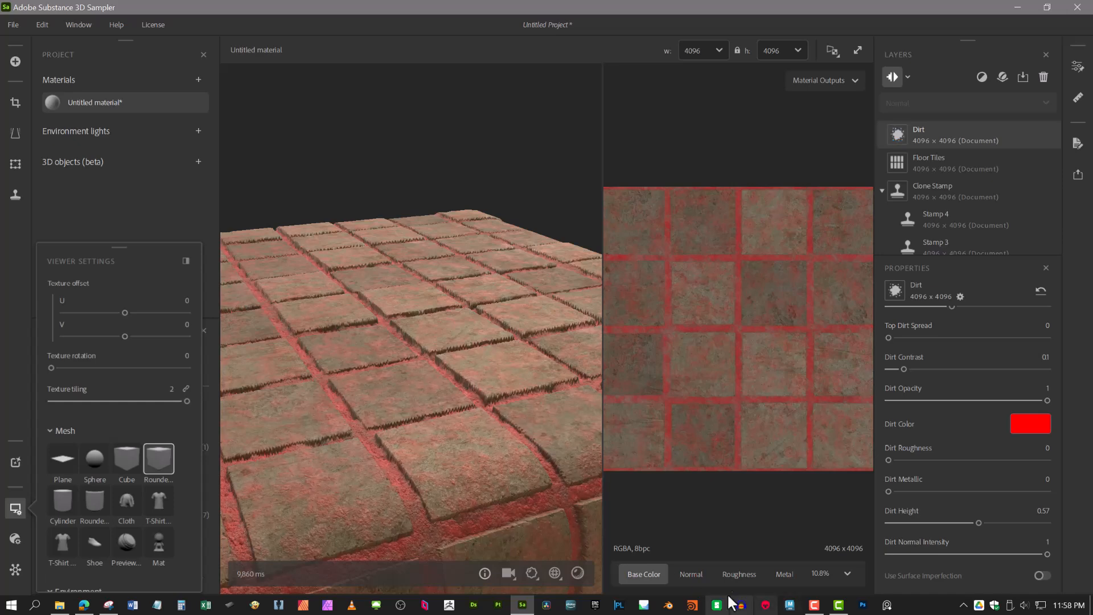
scroll(438, 461, up, 3)
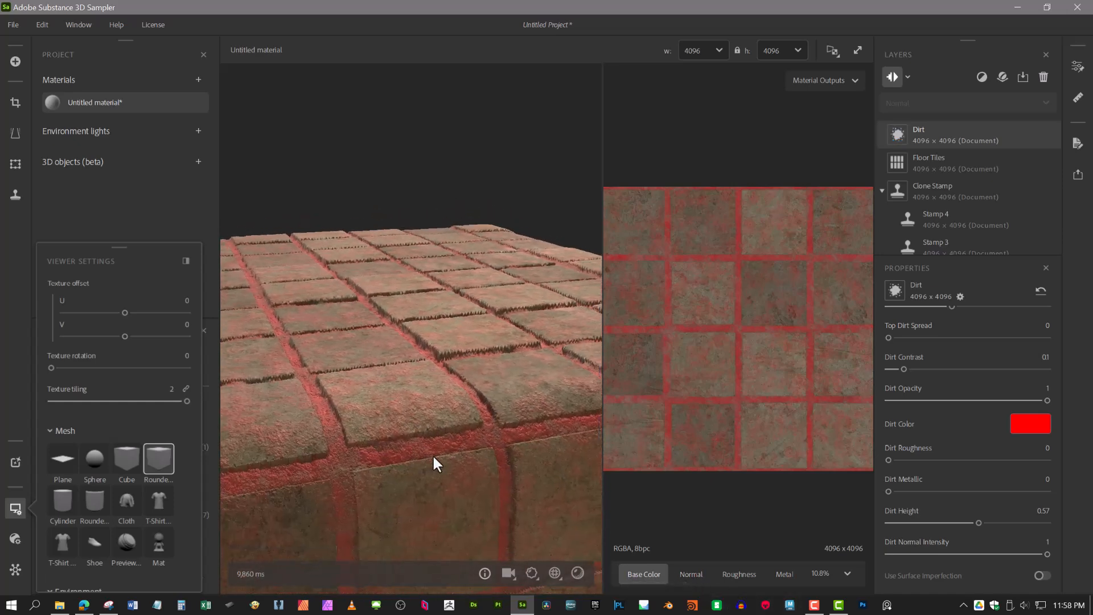
drag(501, 476, 498, 422)
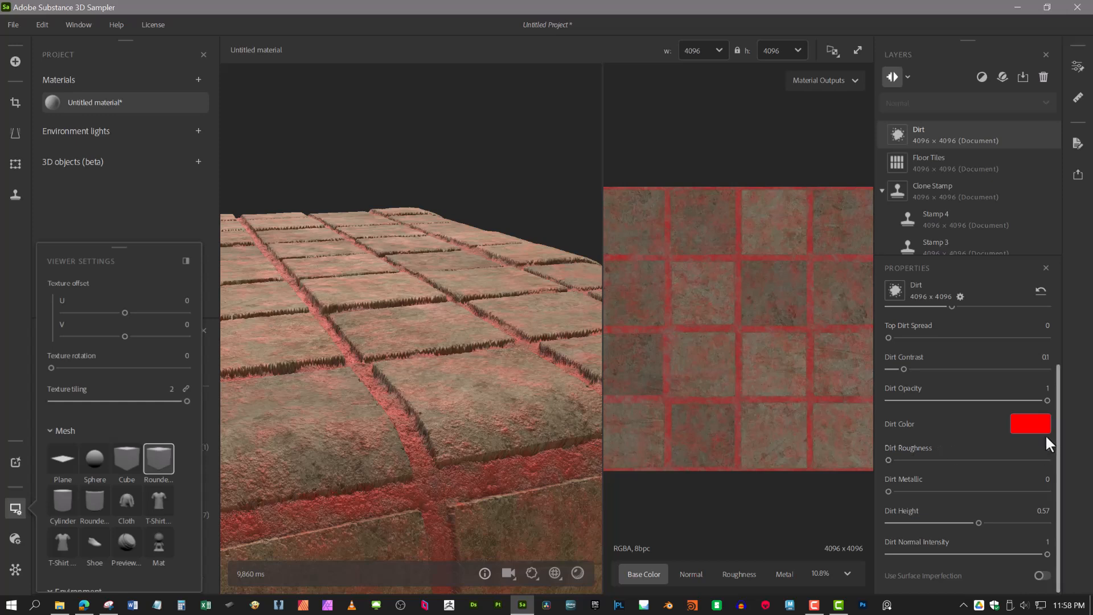
Change the Dirt Color to the muted grey-brown #645D52.
click(1034, 425)
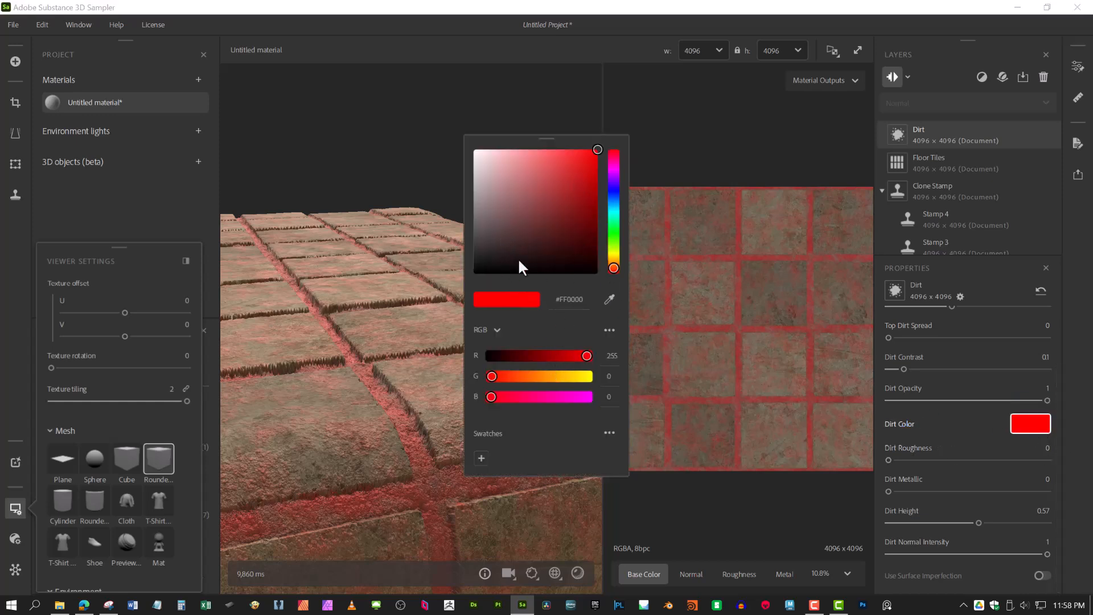
drag(613, 262, 614, 259)
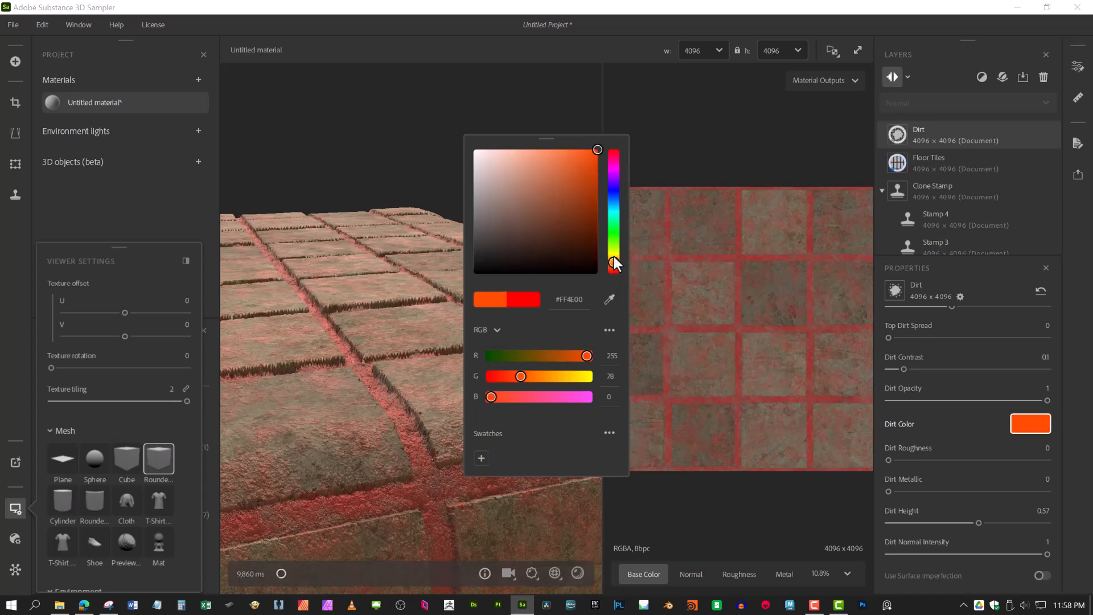
click(499, 234)
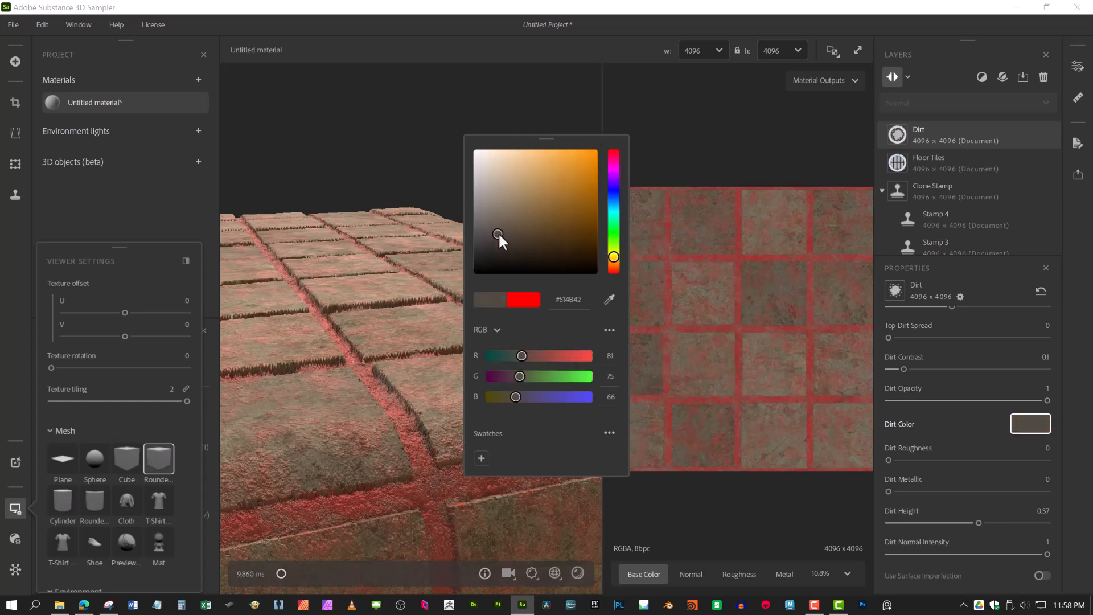
click(508, 234)
click(496, 241)
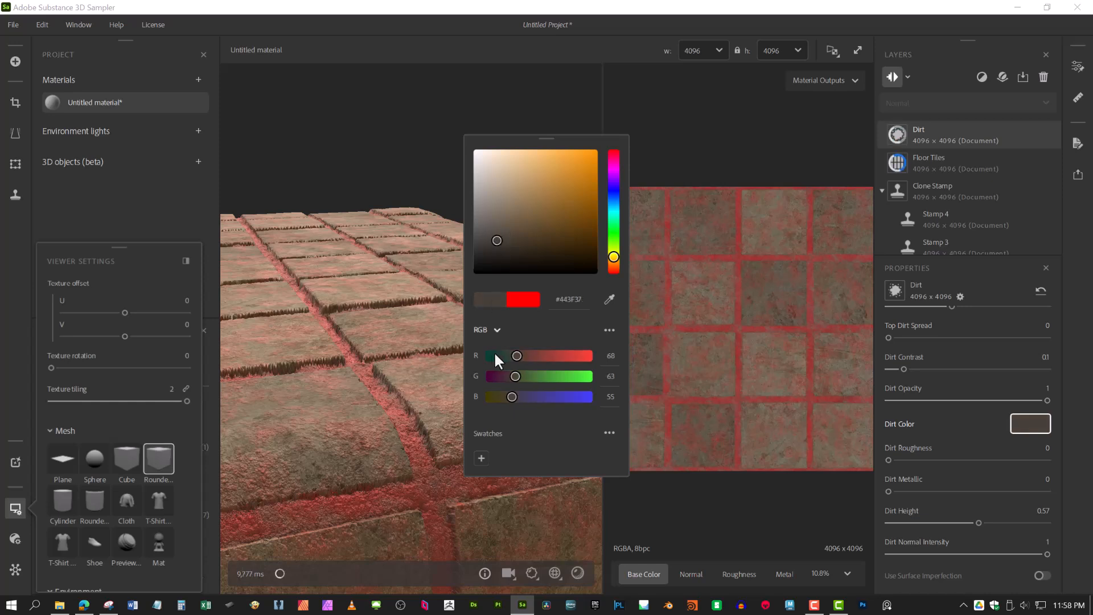
click(495, 225)
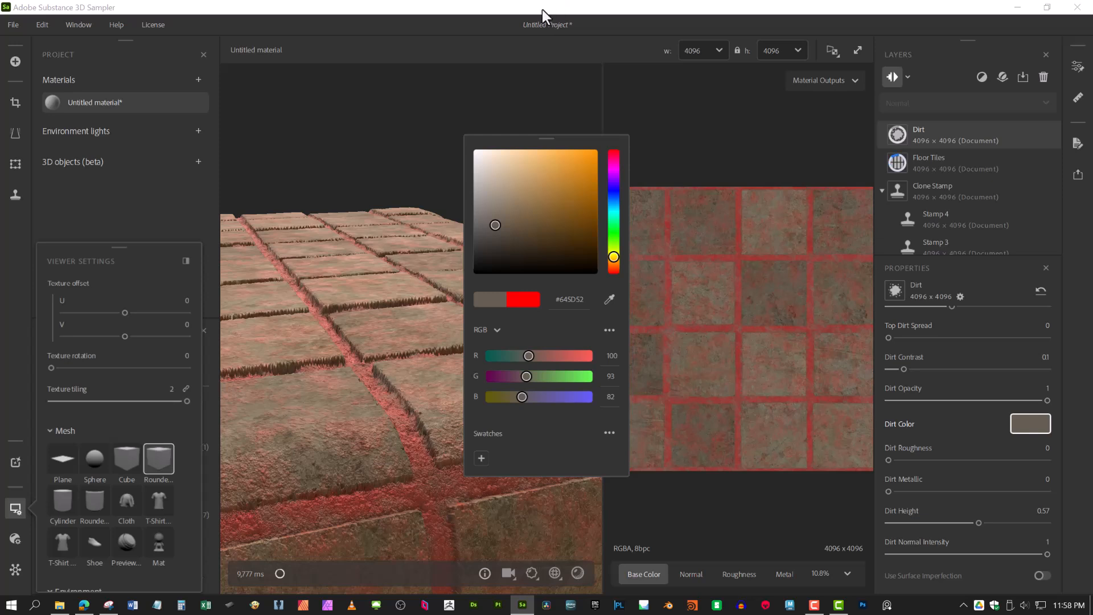
click(419, 66)
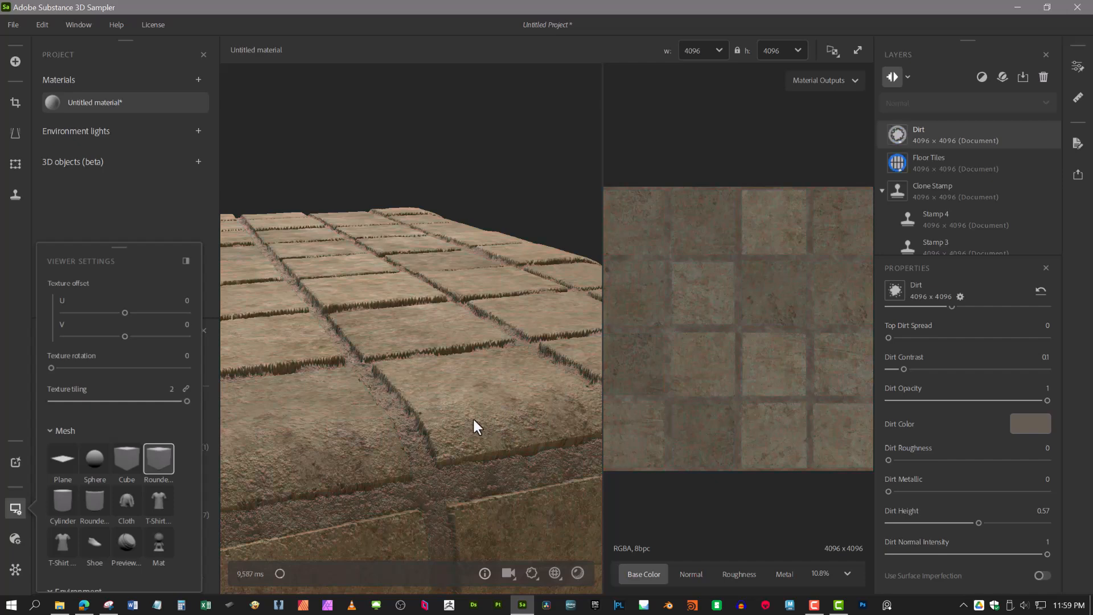
Set the Dirt filter's Normal Intensity to 0.45, Roughness to 0.21 and Height to 0.24.
drag(474, 412, 477, 421)
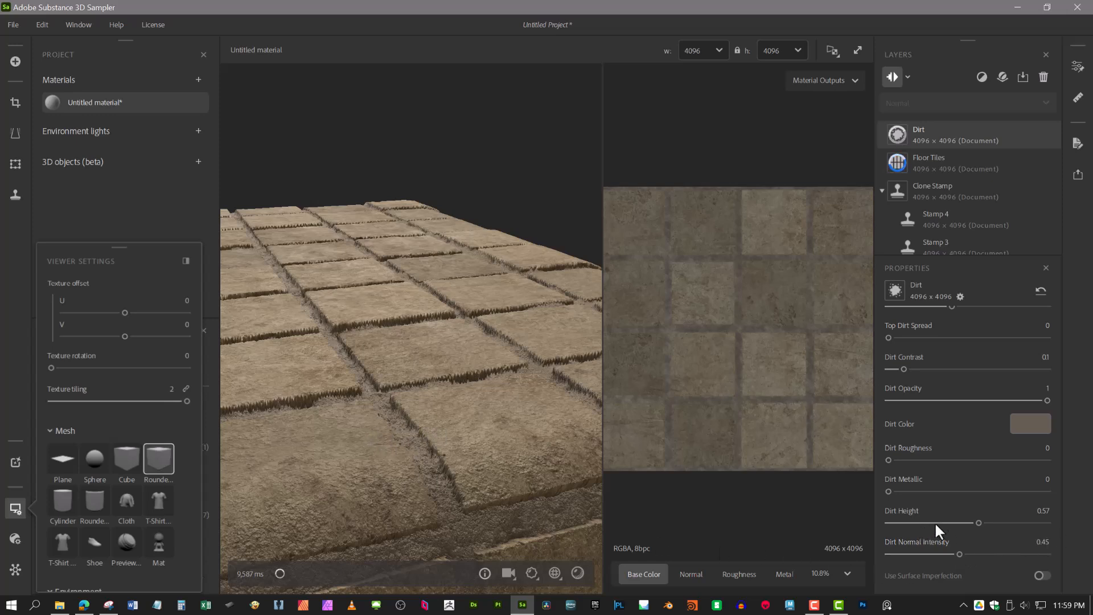
click(922, 460)
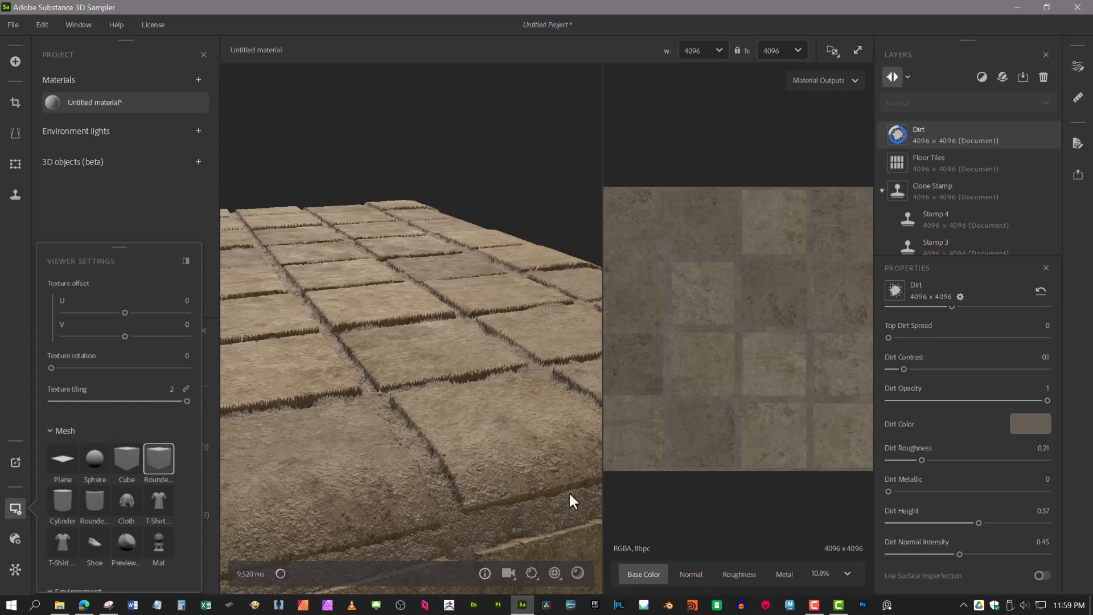
click(927, 523)
Examine the weathered tiles on the cube's upper face, rounded edges and sides from several angles and distances.
scroll(461, 459, down, 2)
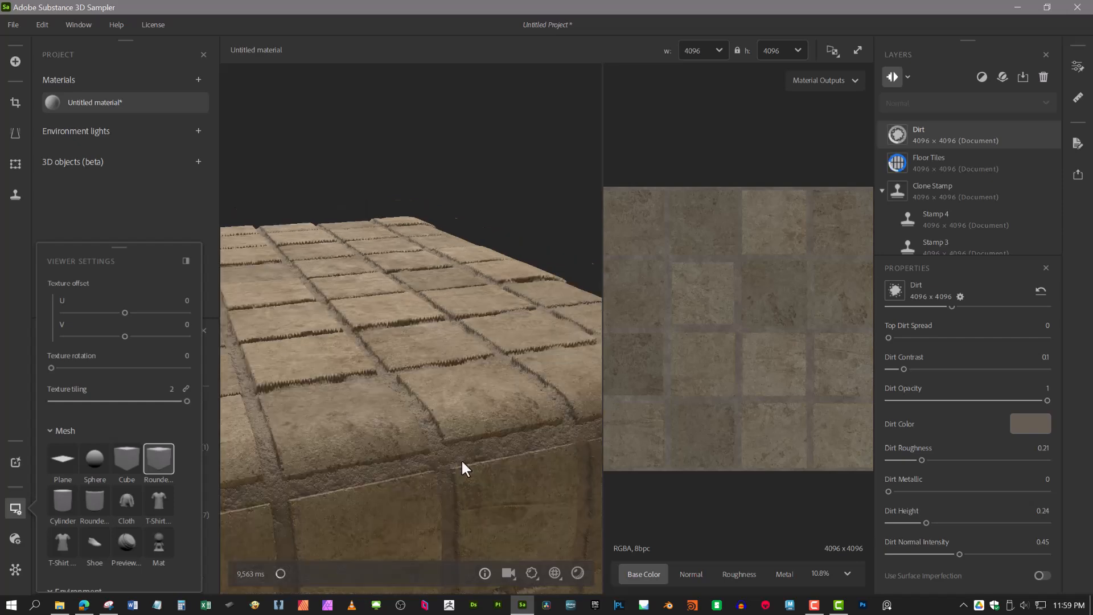
drag(415, 430, 457, 471)
drag(477, 422, 478, 427)
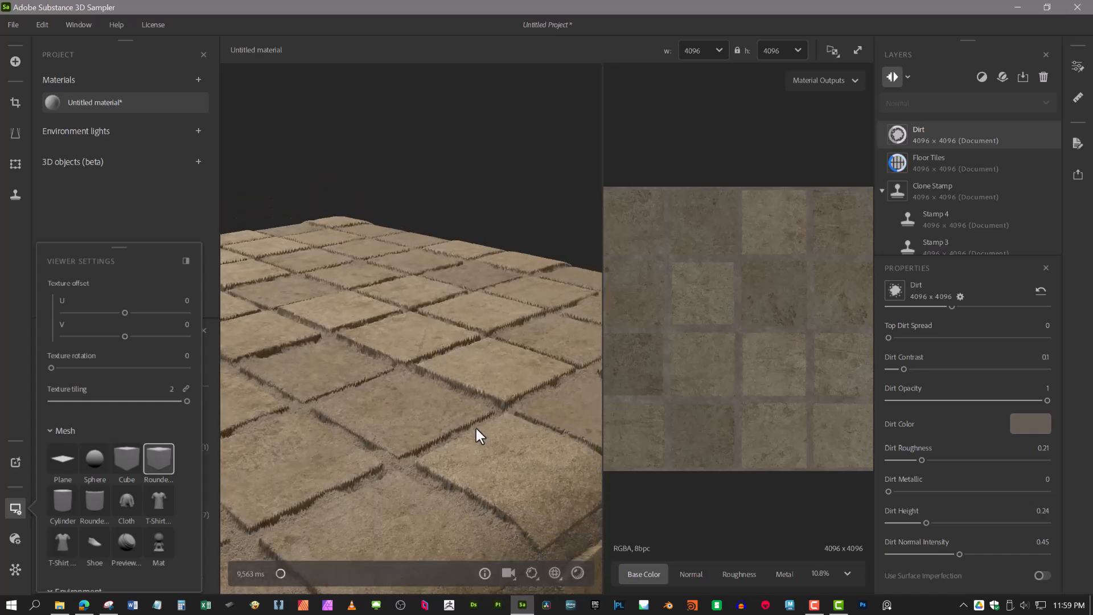
scroll(476, 429, down, 2)
drag(428, 447, 464, 461)
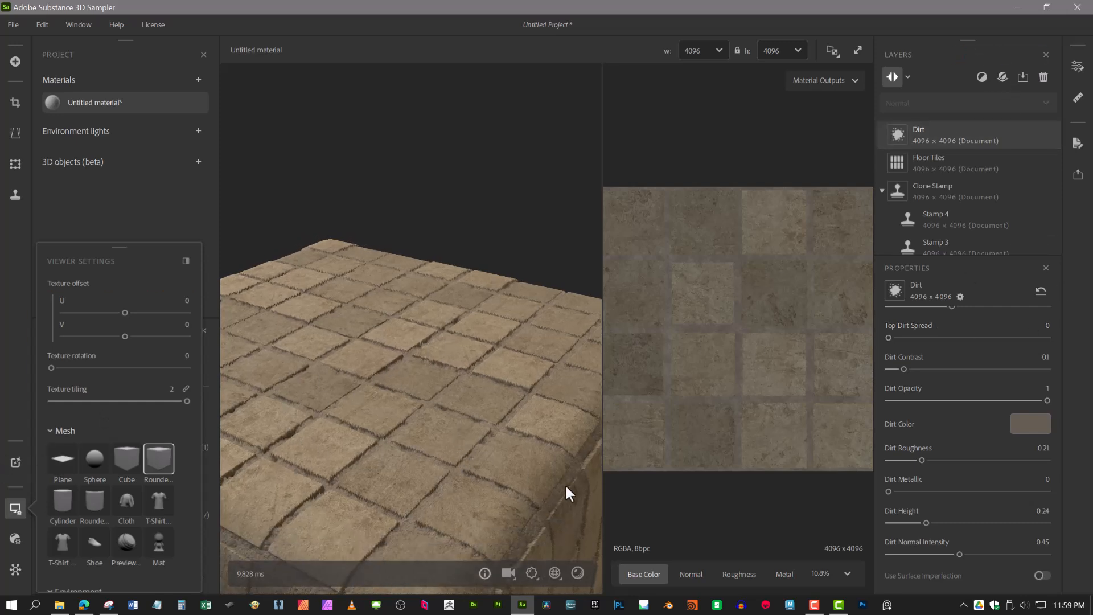
drag(494, 528, 429, 484)
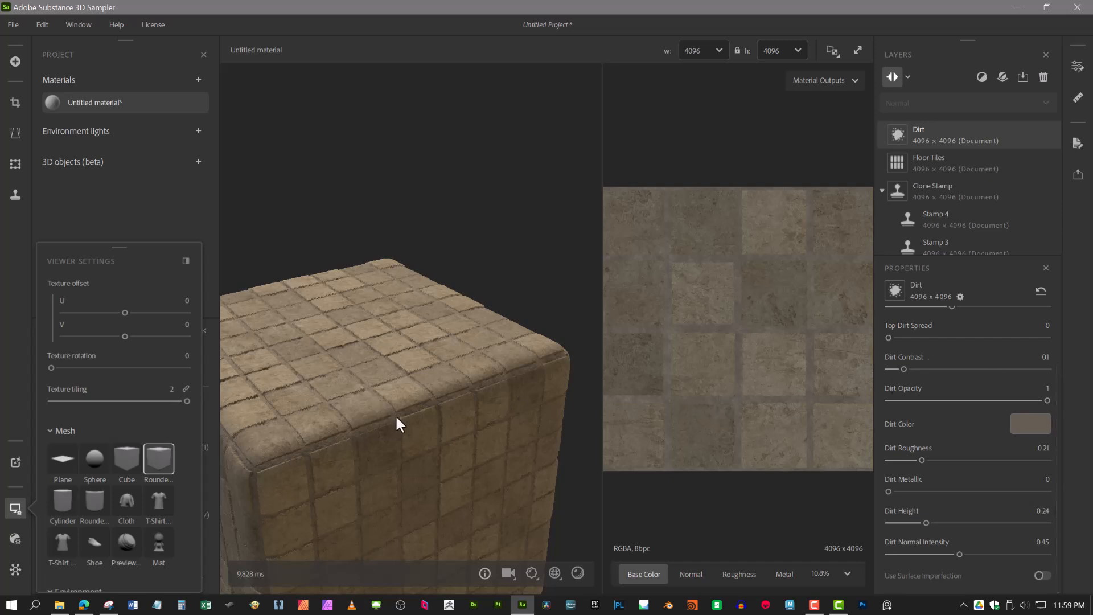
drag(389, 420, 495, 401)
Open the material export settings and exclude Ambient Occlusion, Opacity and Specular Level from the channels to export.
click(1078, 175)
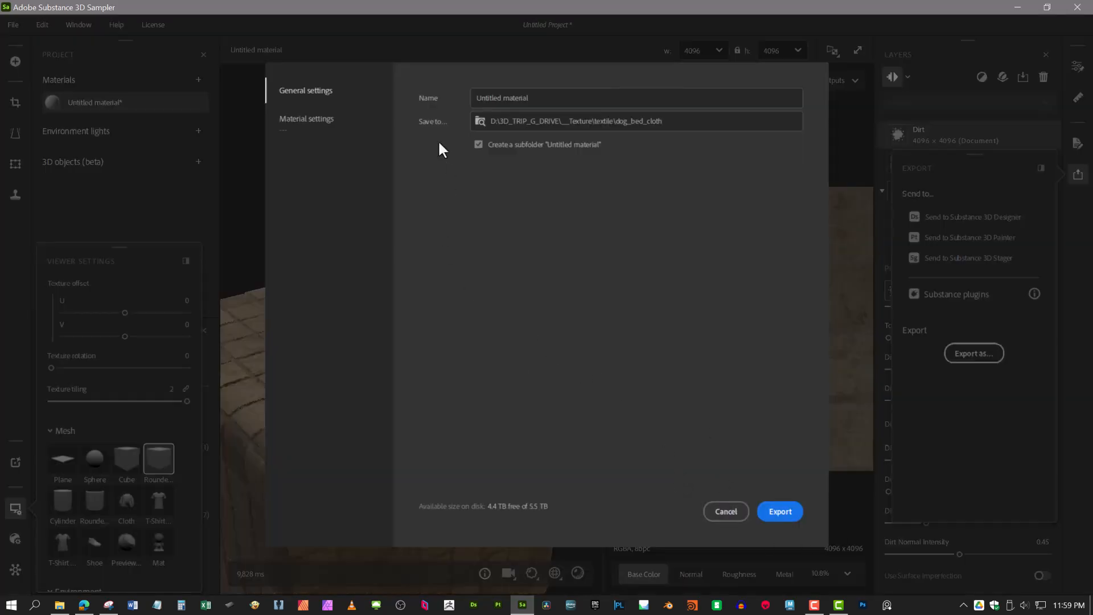
click(318, 116)
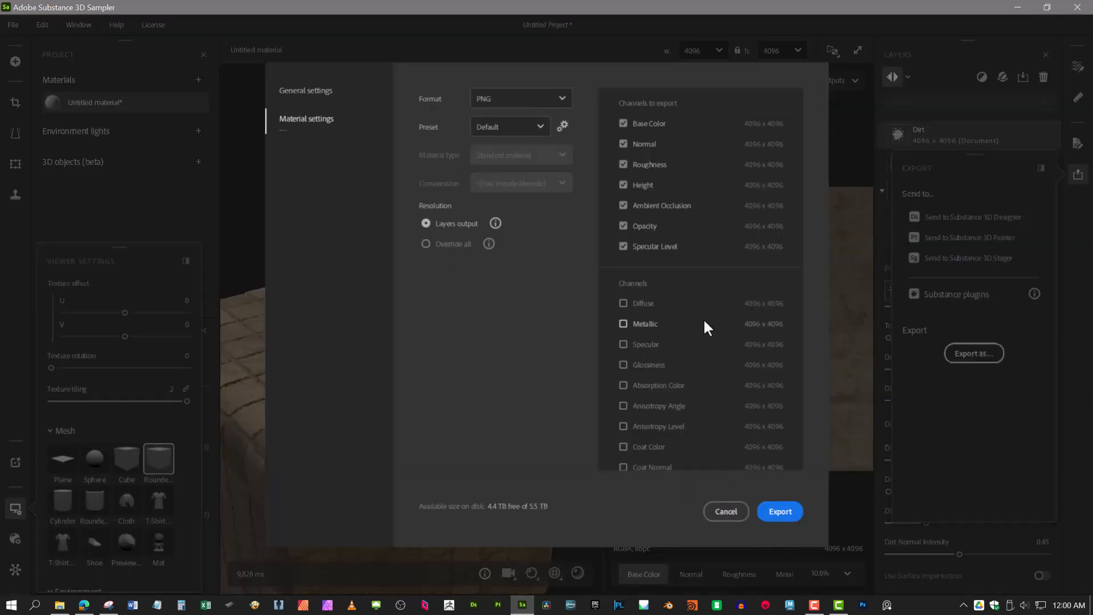
click(623, 205)
click(623, 225)
click(624, 204)
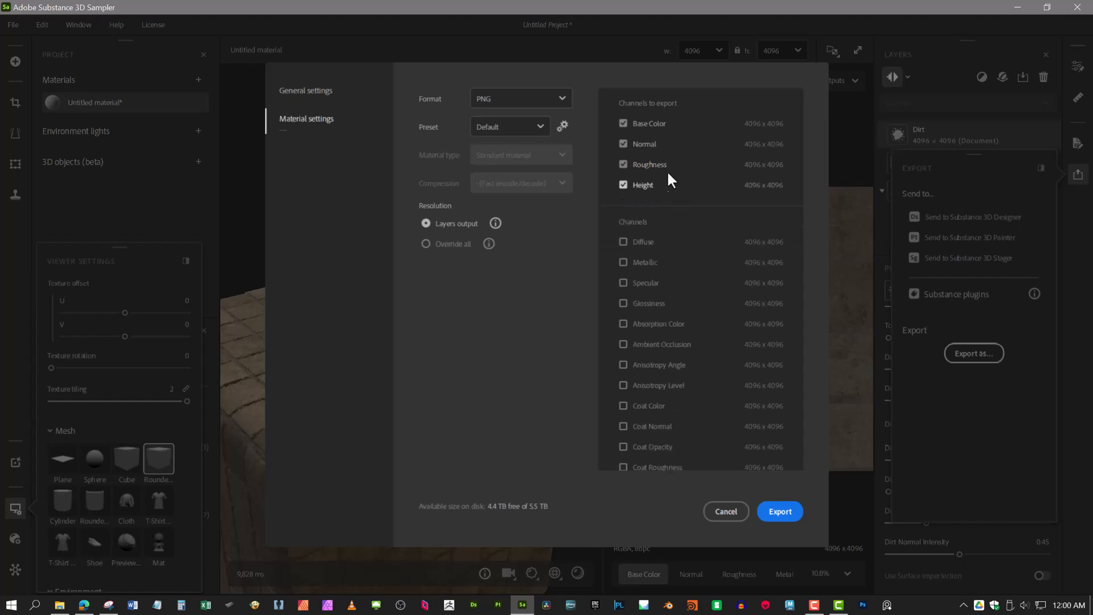